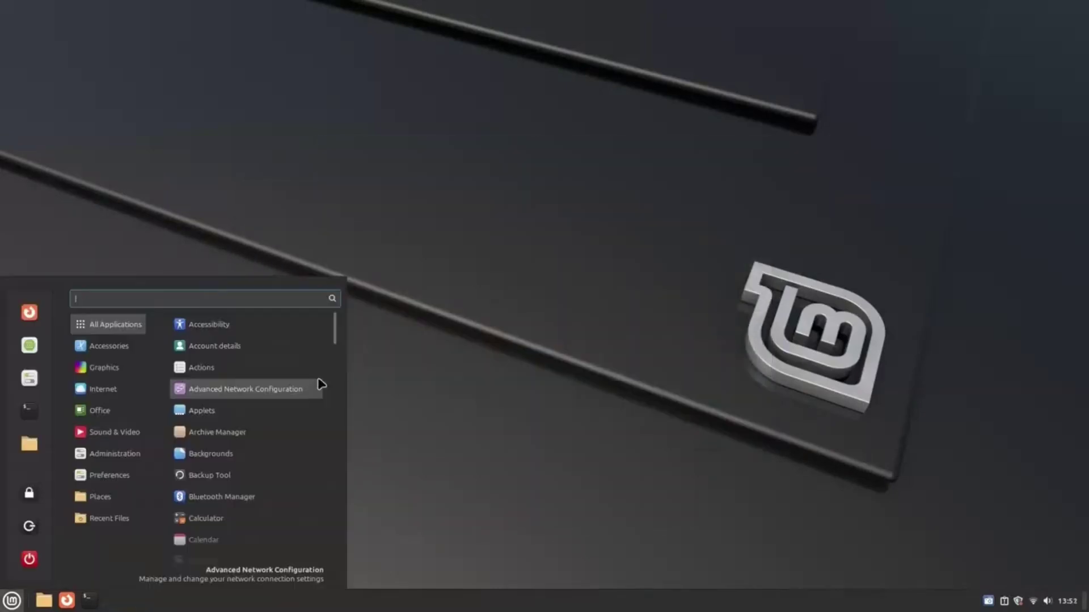
# Launch Update Manager via 'updat', load the 11 available updates, and open Edit > Software Sources.
pyautogui.write('updat')
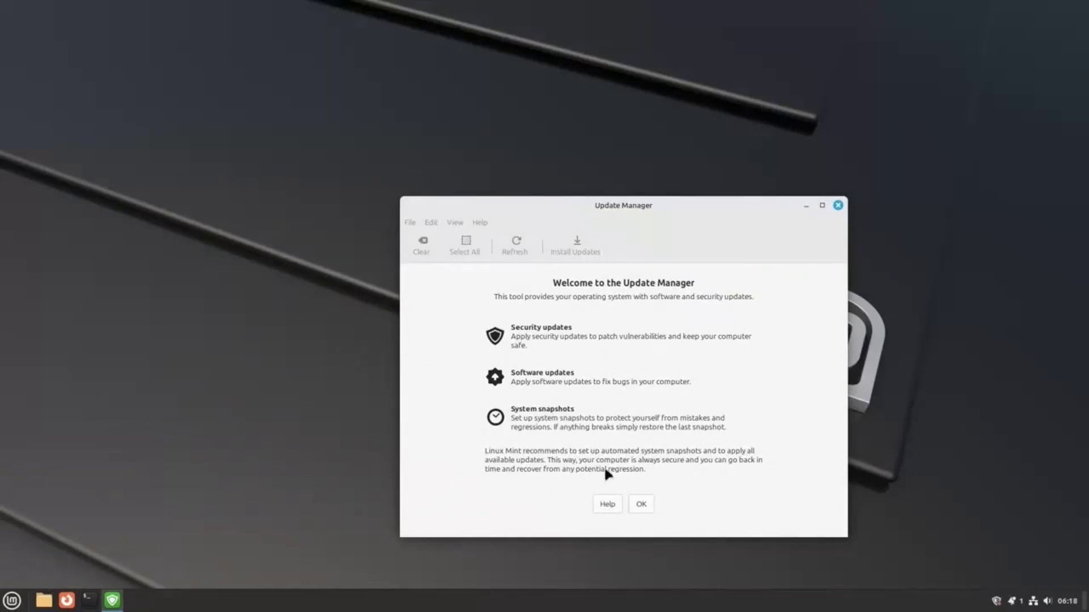
pyautogui.click(641, 504)
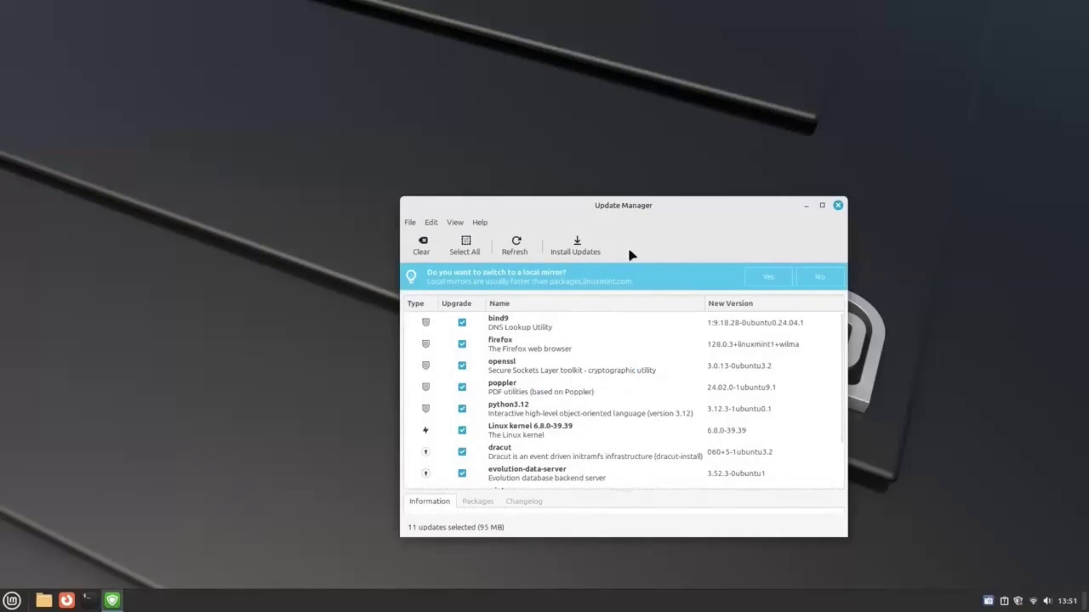
pyautogui.moveTo(606, 218); pyautogui.dragTo(446, 203)
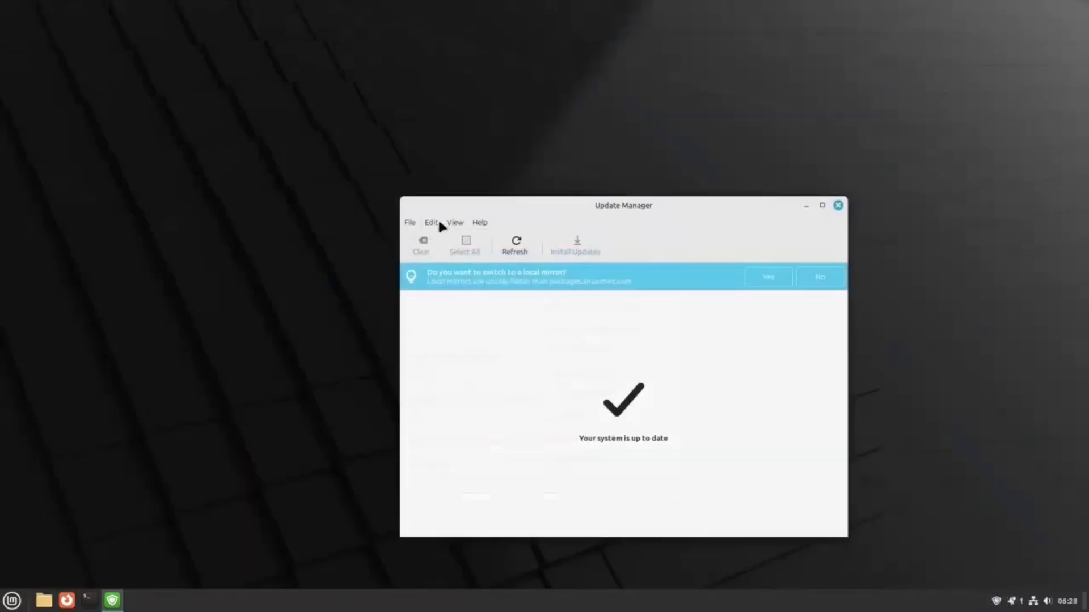
pyautogui.click(436, 222)
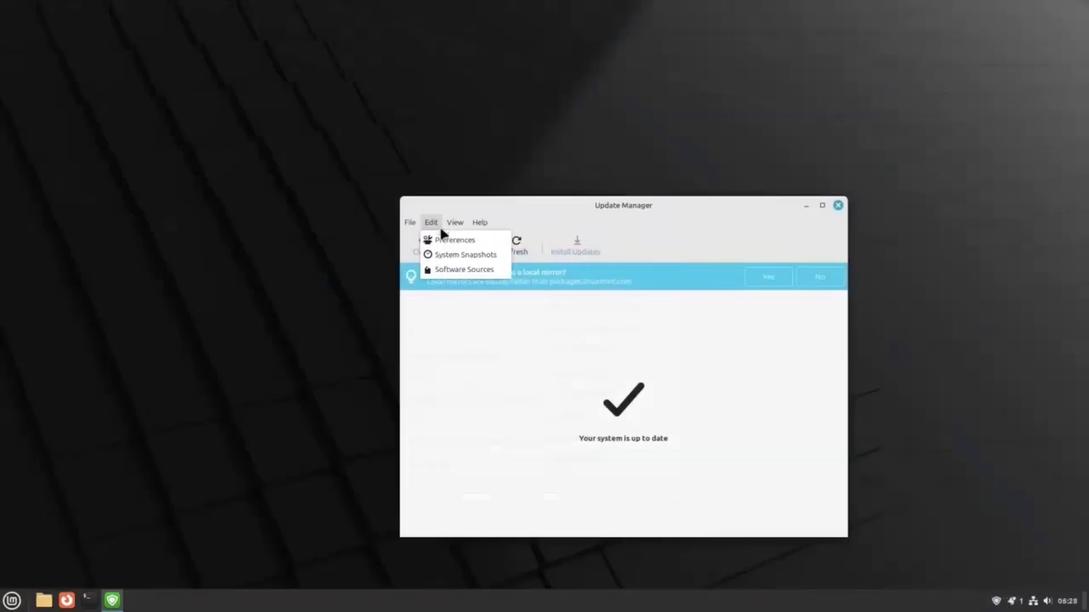
pyautogui.click(452, 267)
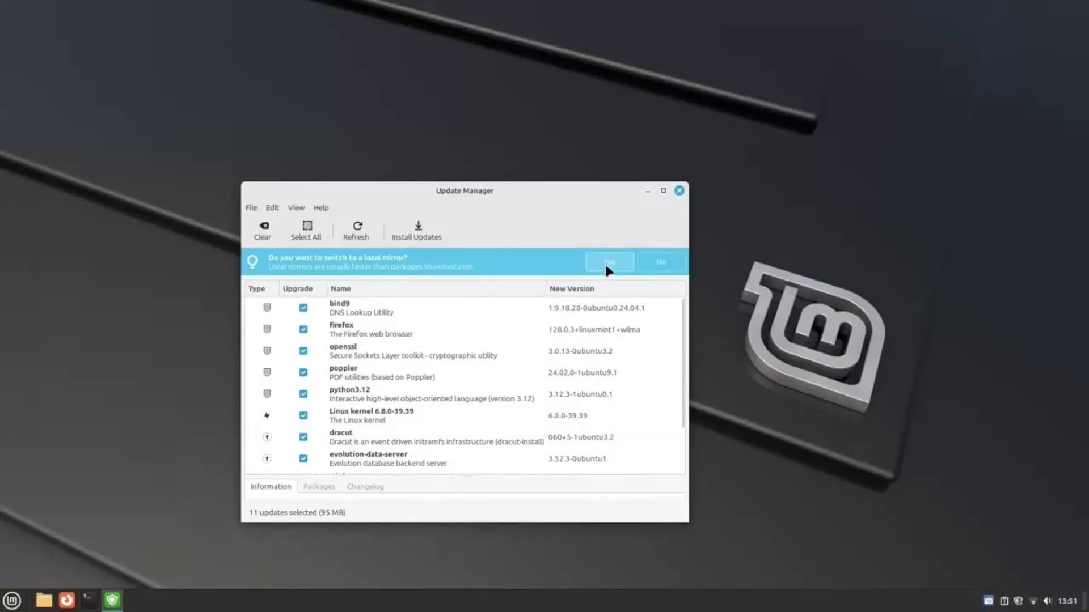
# Accept a local mirror, authenticate, apply Freedif as the Main mirror, and open the Base mirror chooser.
pyautogui.click(606, 267)
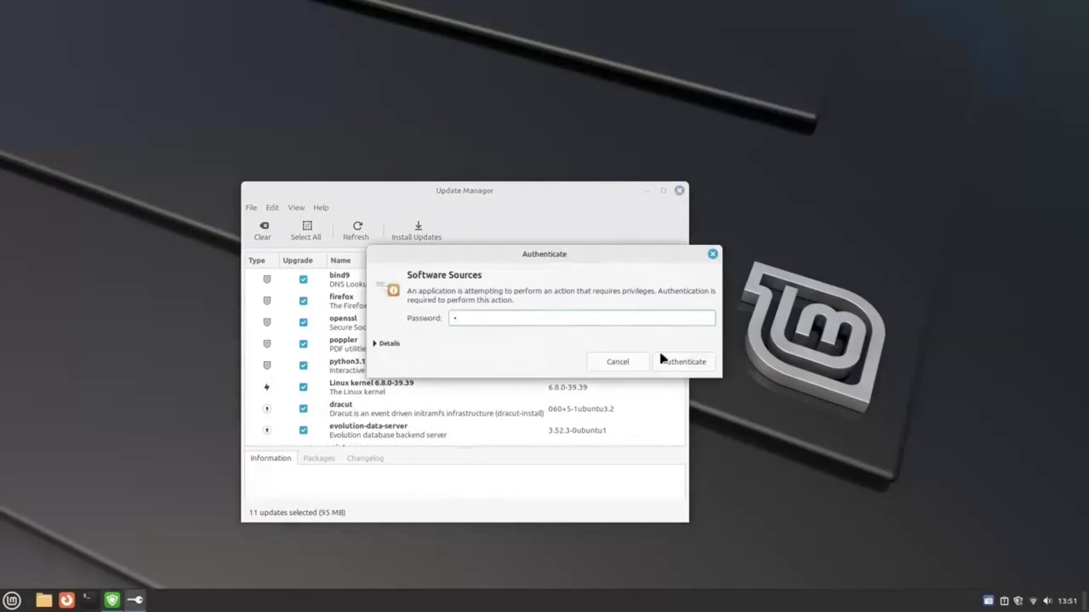
pyautogui.click(662, 360)
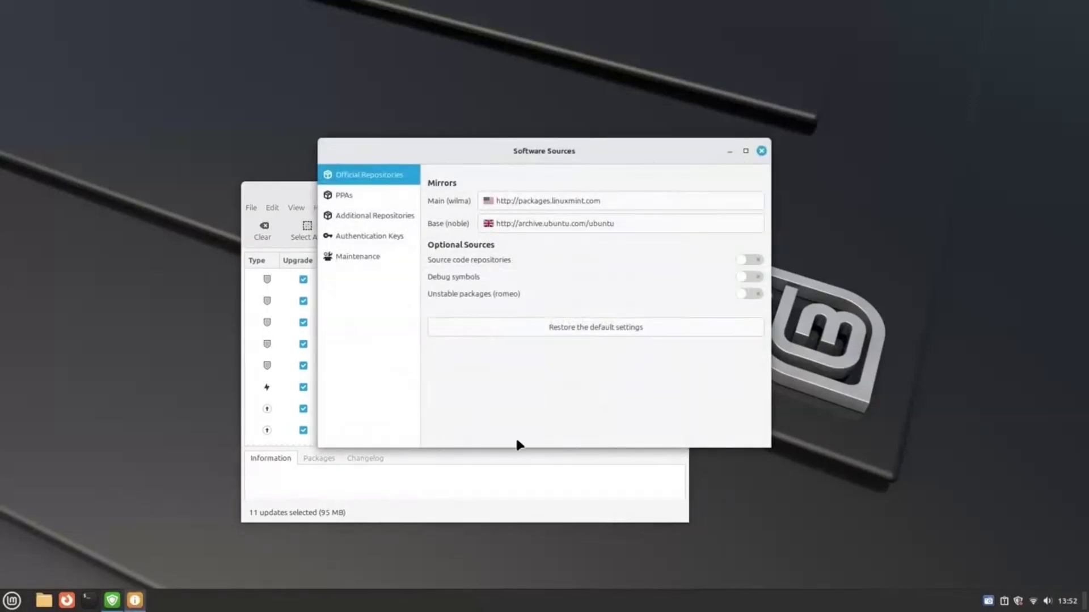
pyautogui.click(545, 206)
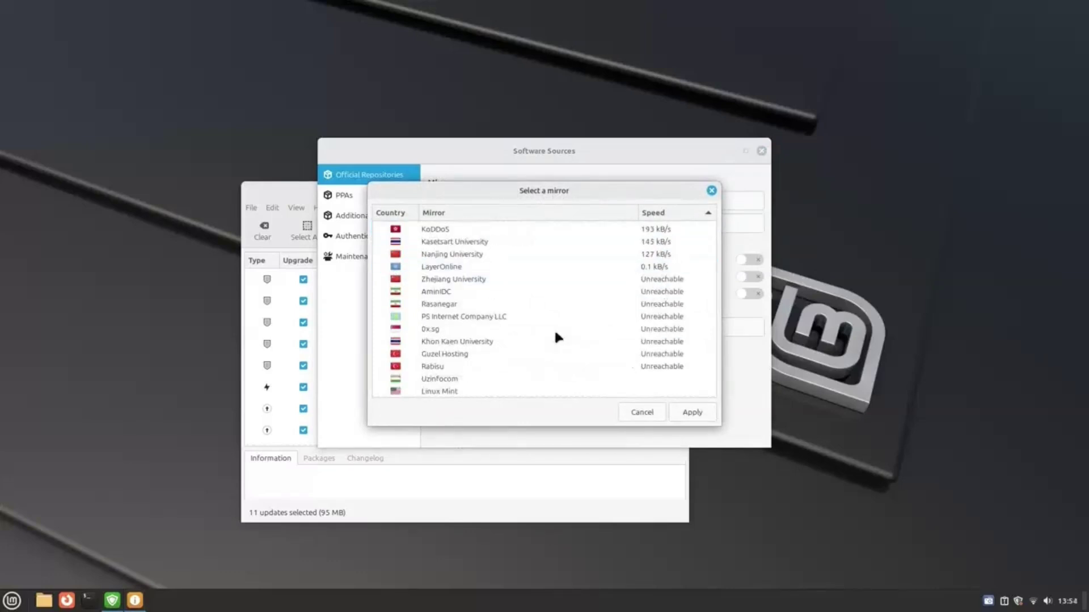
pyautogui.scroll(5, 555, 337)
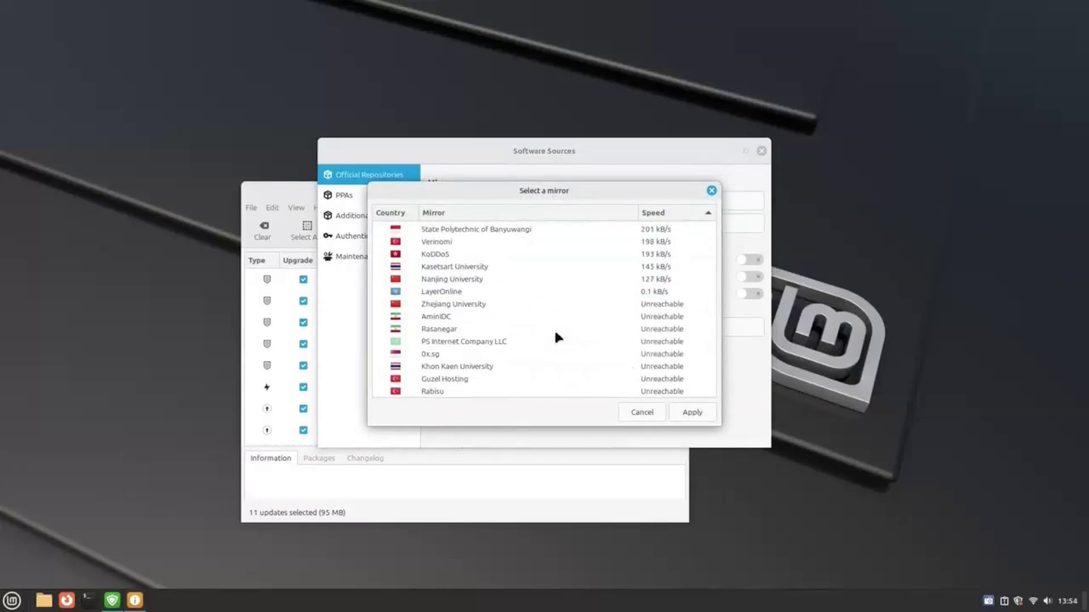
pyautogui.click(577, 229)
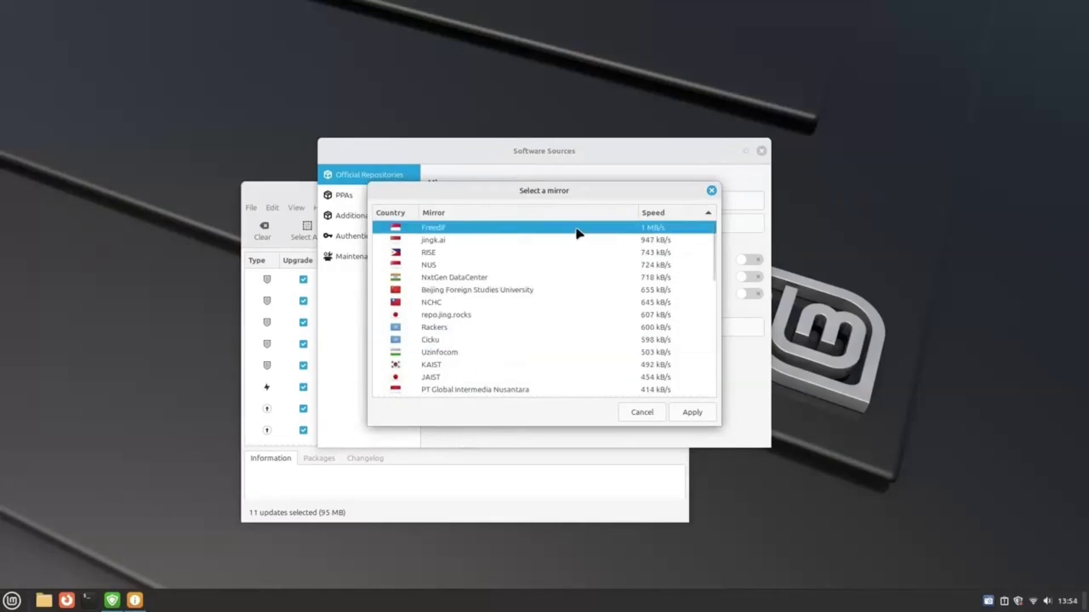
pyautogui.click(686, 412)
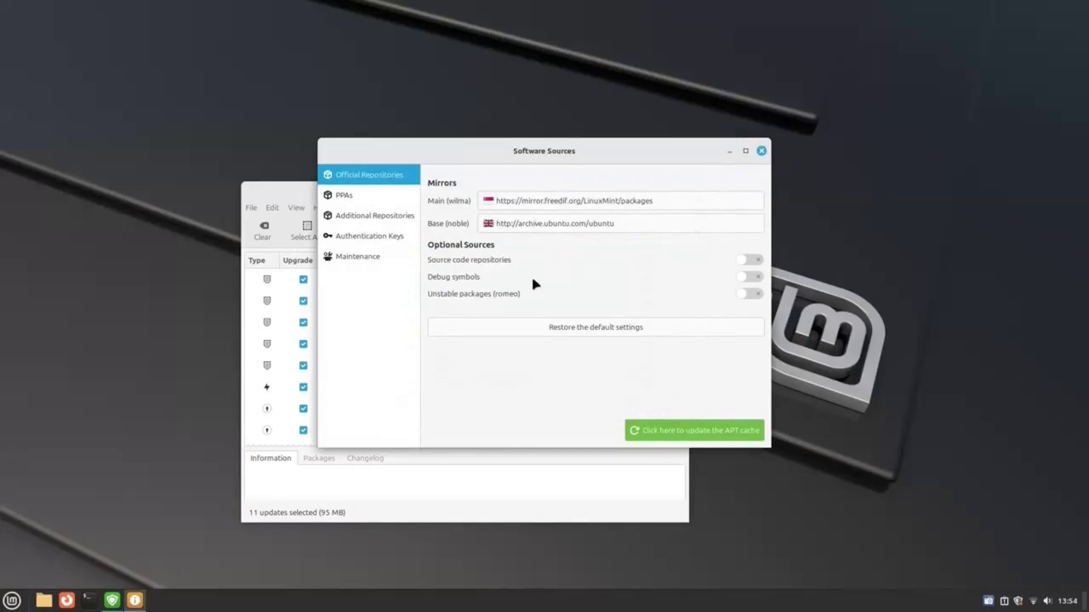
pyautogui.click(587, 227)
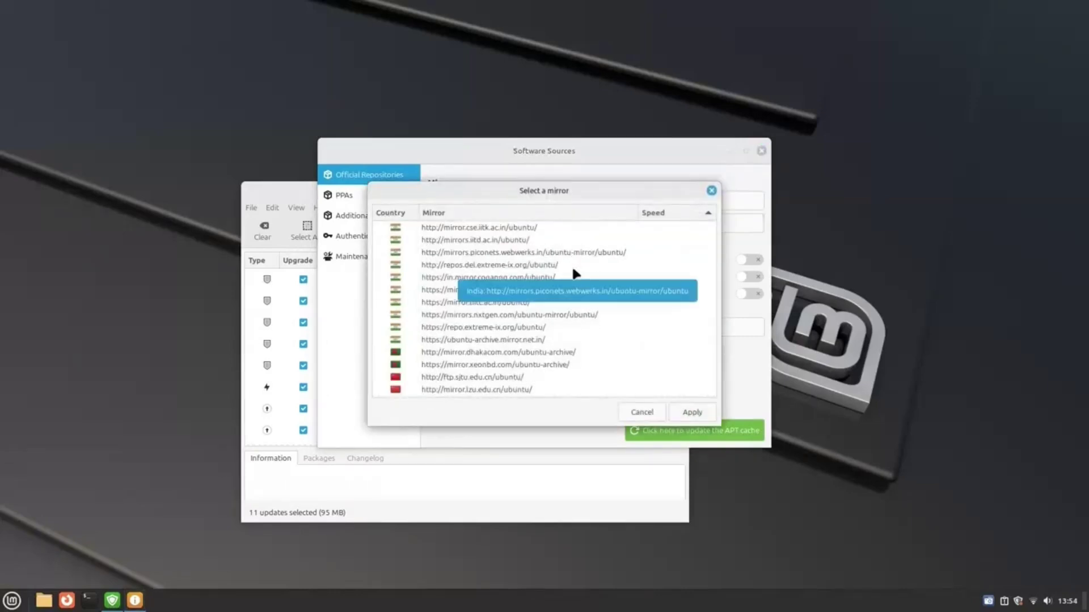
pyautogui.moveTo(530, 195); pyautogui.dragTo(651, 282)
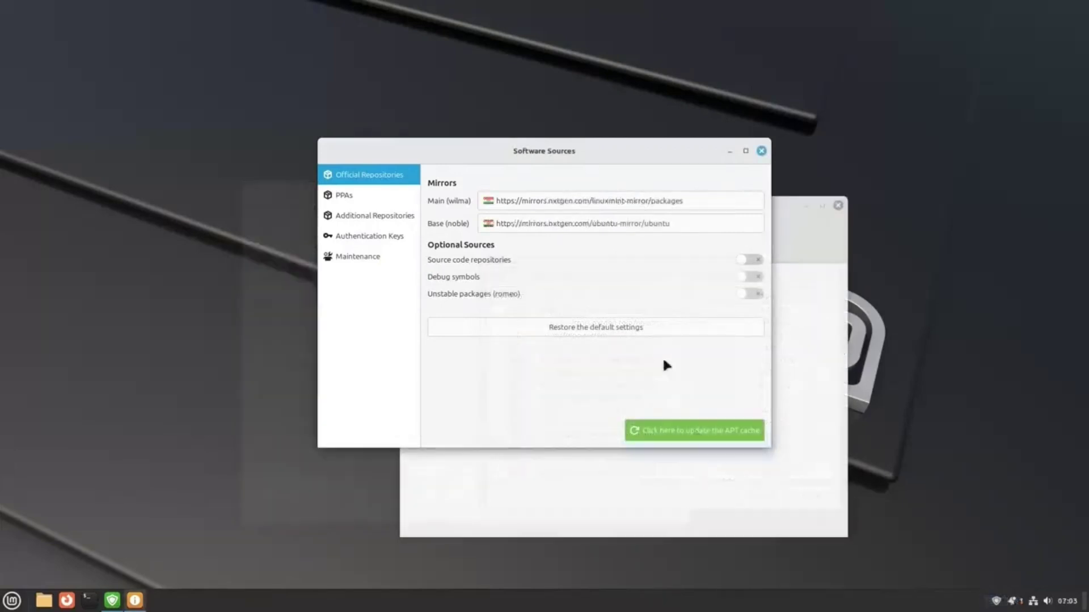
# Refresh the APT cache, install the selected updates with their extra packages, then restore default mirrors.
pyautogui.click(719, 428)
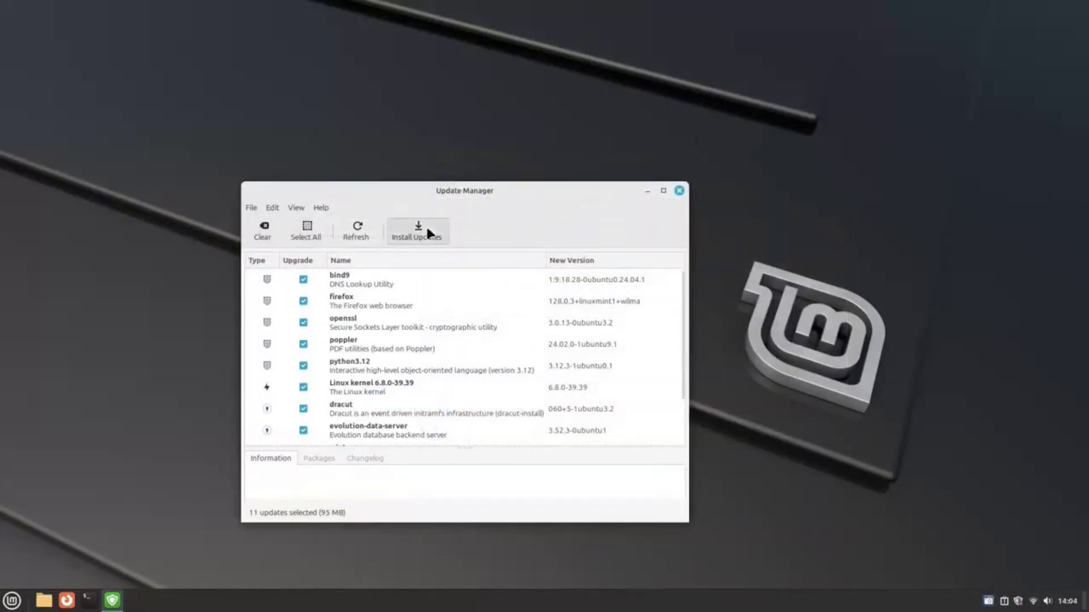
pyautogui.click(427, 226)
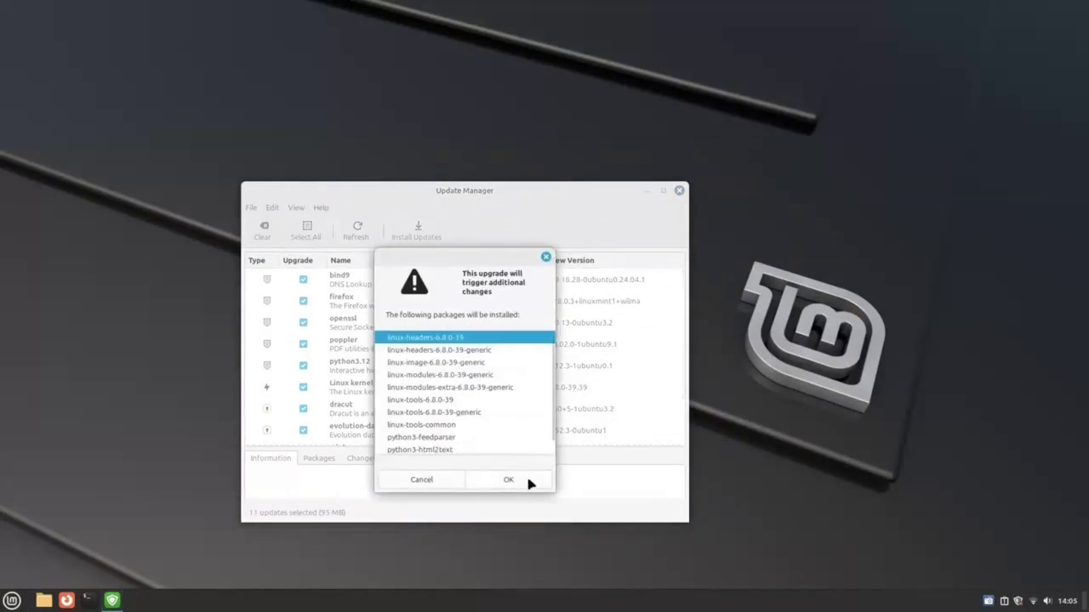
pyautogui.click(528, 480)
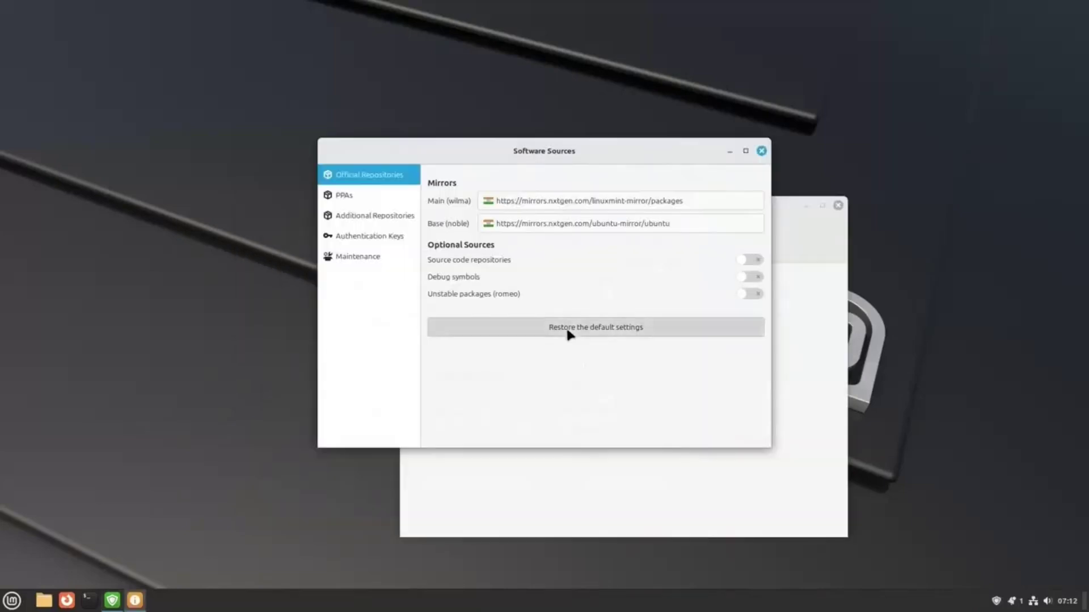
pyautogui.click(569, 333)
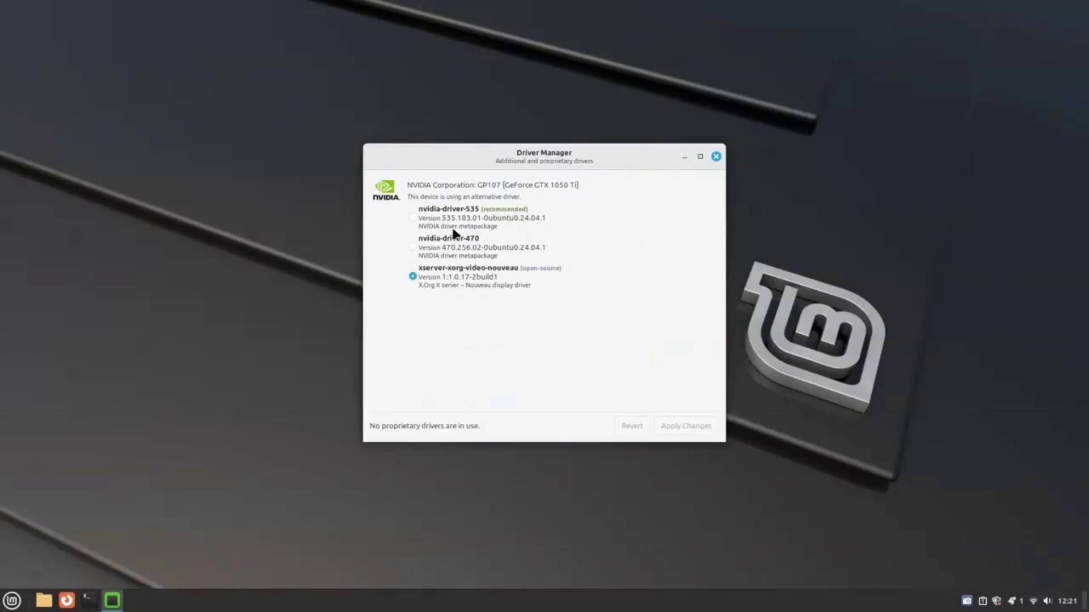
pyautogui.click(429, 253)
pyautogui.click(445, 214)
pyautogui.click(449, 281)
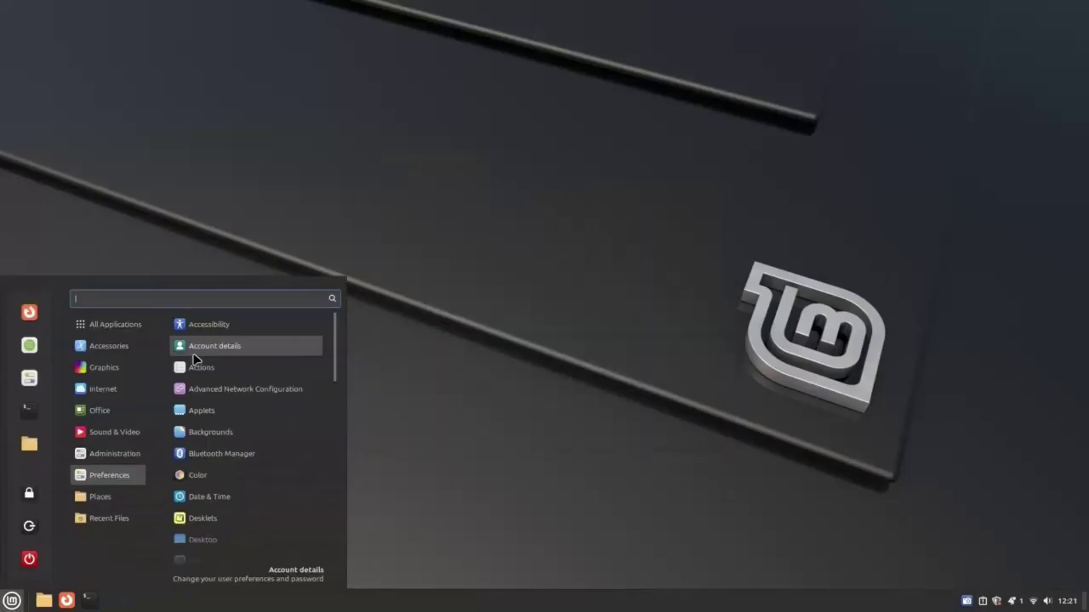
pyautogui.write('driver')
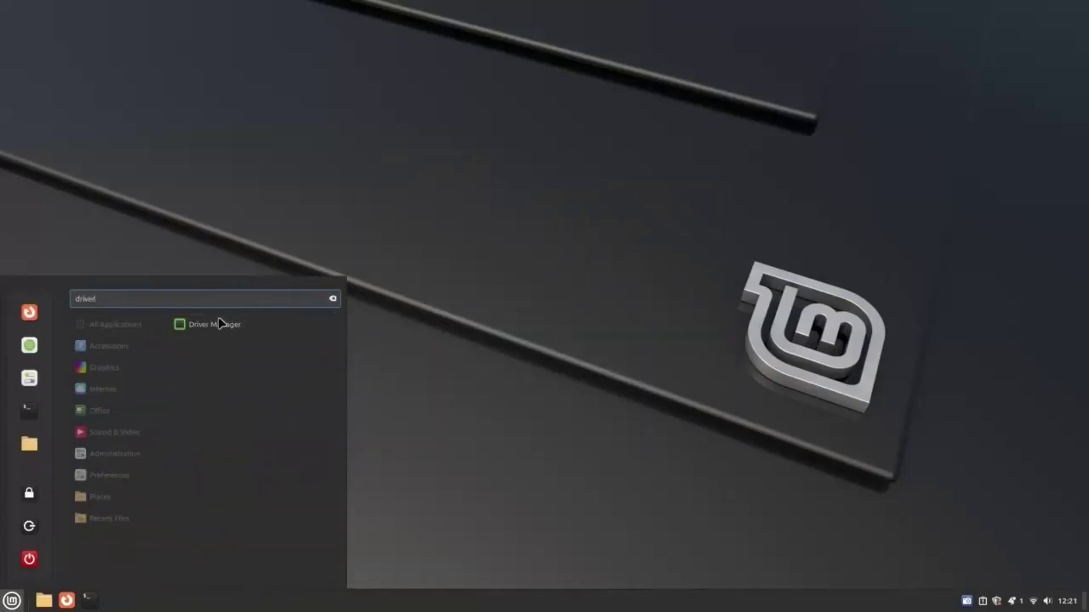
pyautogui.click(245, 321)
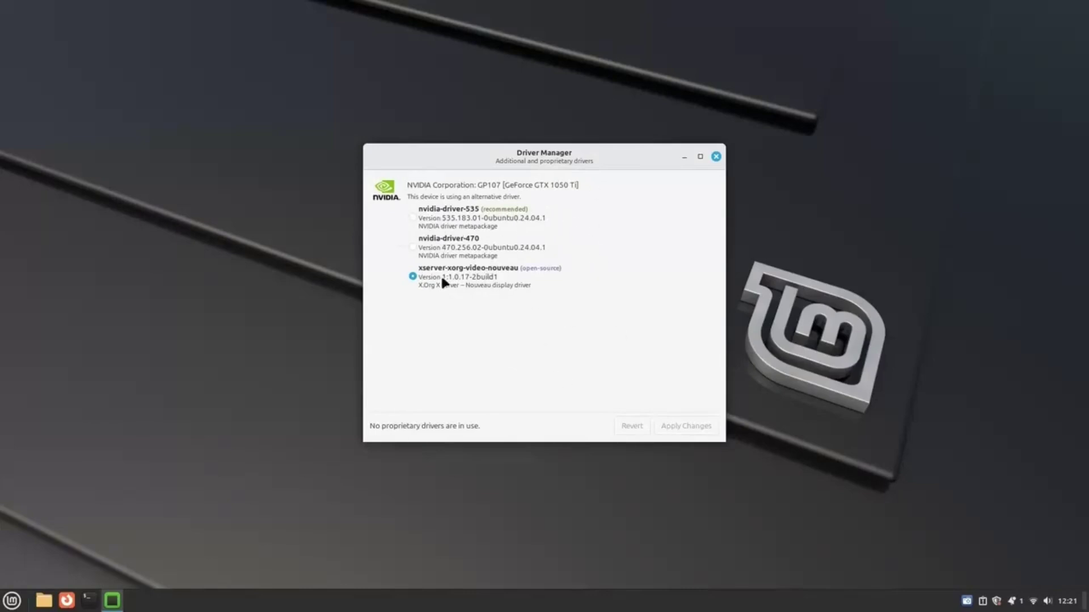
pyautogui.click(428, 250)
pyautogui.click(448, 277)
# Select nvidia-driver-535, apply the change, and enter the administrator password to install it.
pyautogui.click(485, 211)
pyautogui.click(709, 430)
pyautogui.write('password')
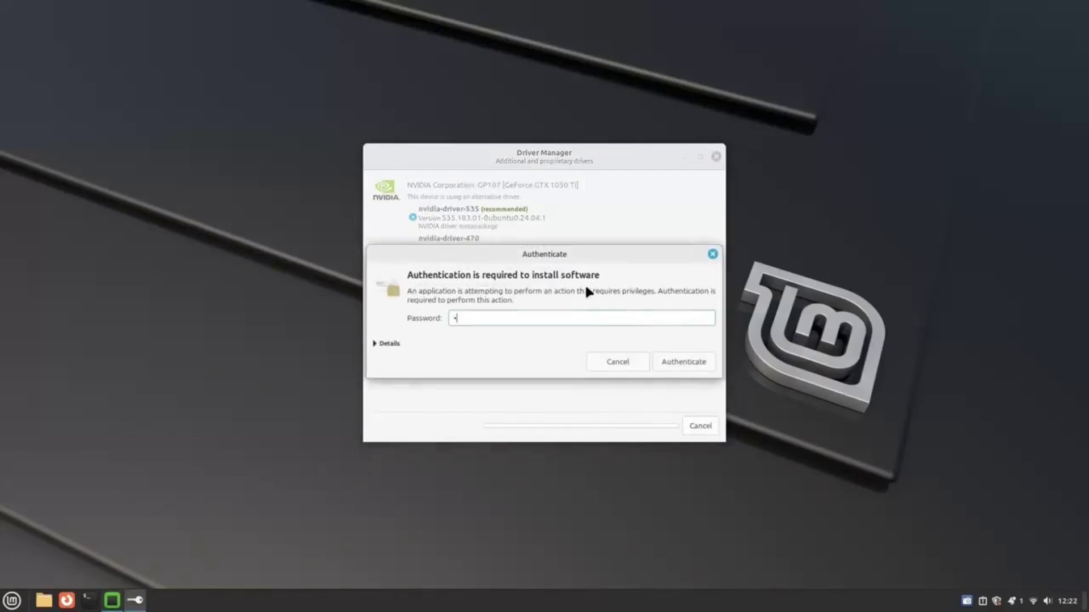
pyautogui.press('Return')
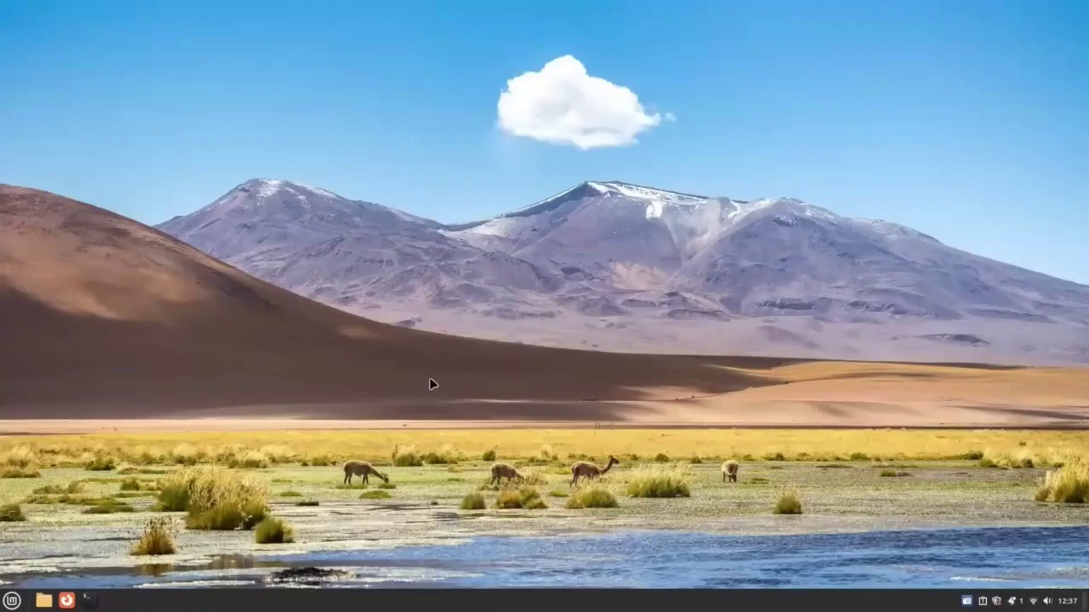
# Launch Software Manager from the menu search 'softwar' and reposition its window.
pyautogui.press('super')
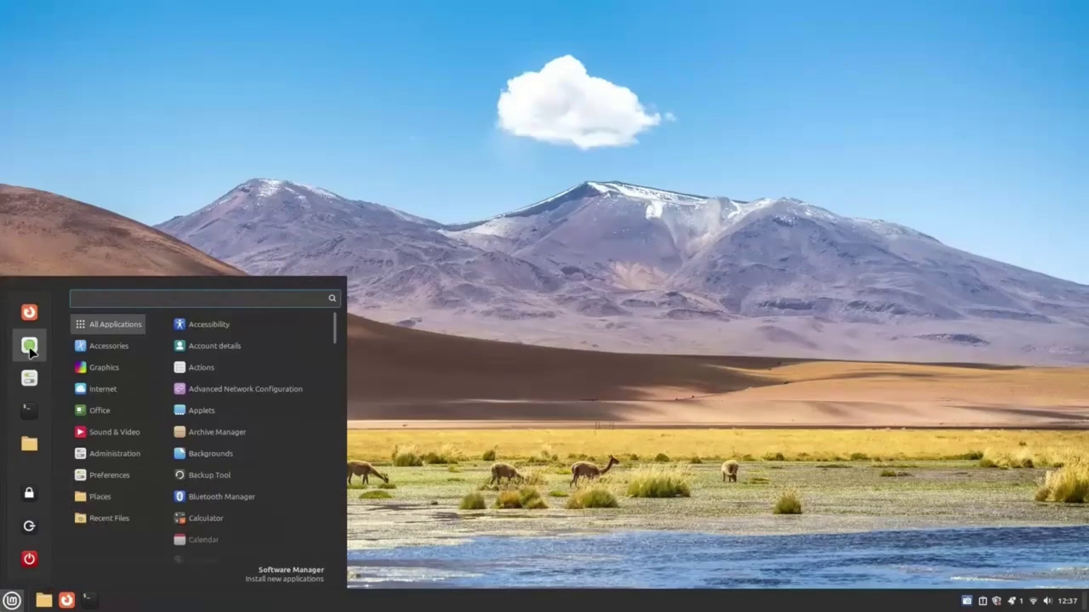
pyautogui.write('software')
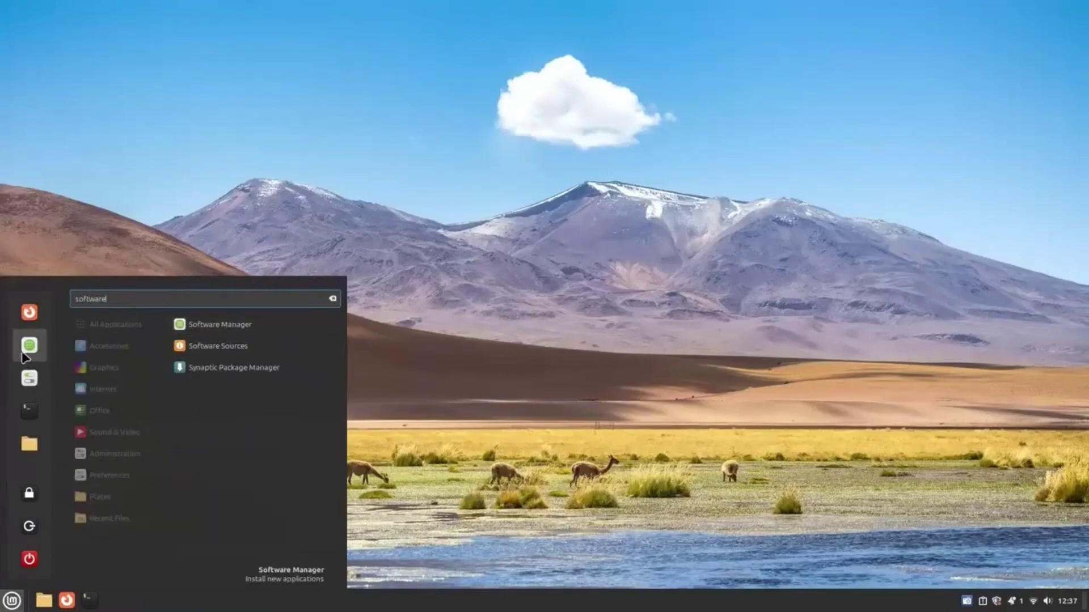
pyautogui.click(24, 356)
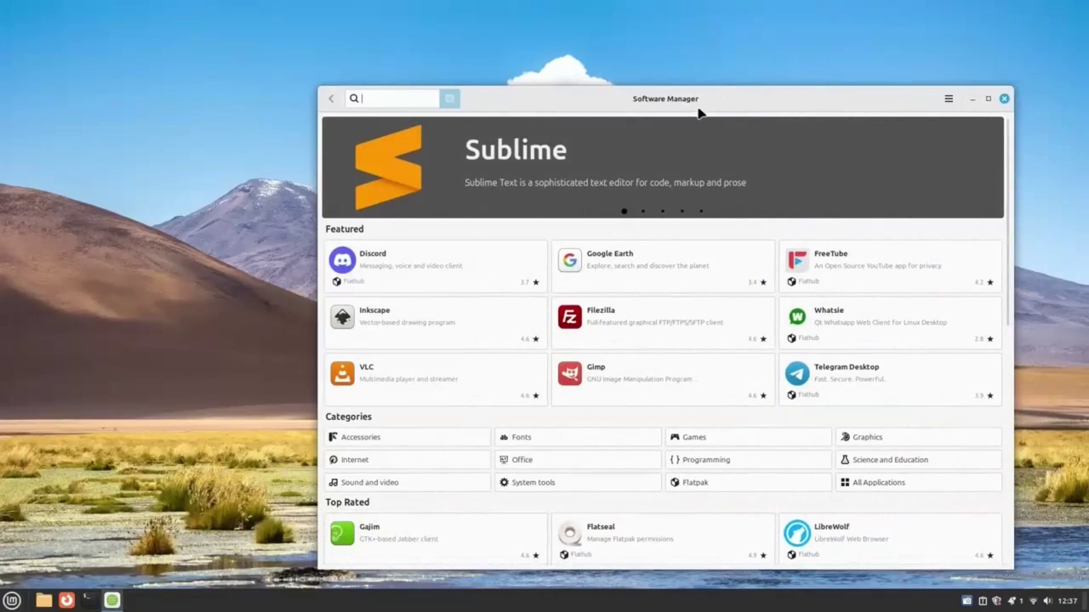
pyautogui.moveTo(701, 107); pyautogui.dragTo(543, 73)
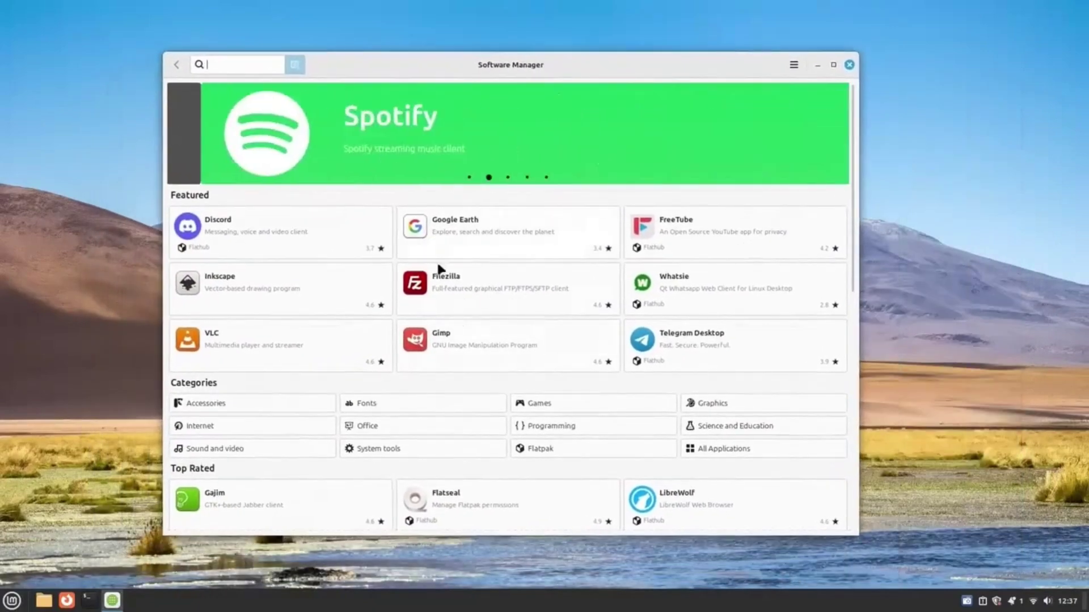
# Browse Discord's details page, reviews and screenshots, then return to the featured apps.
pyautogui.click(276, 244)
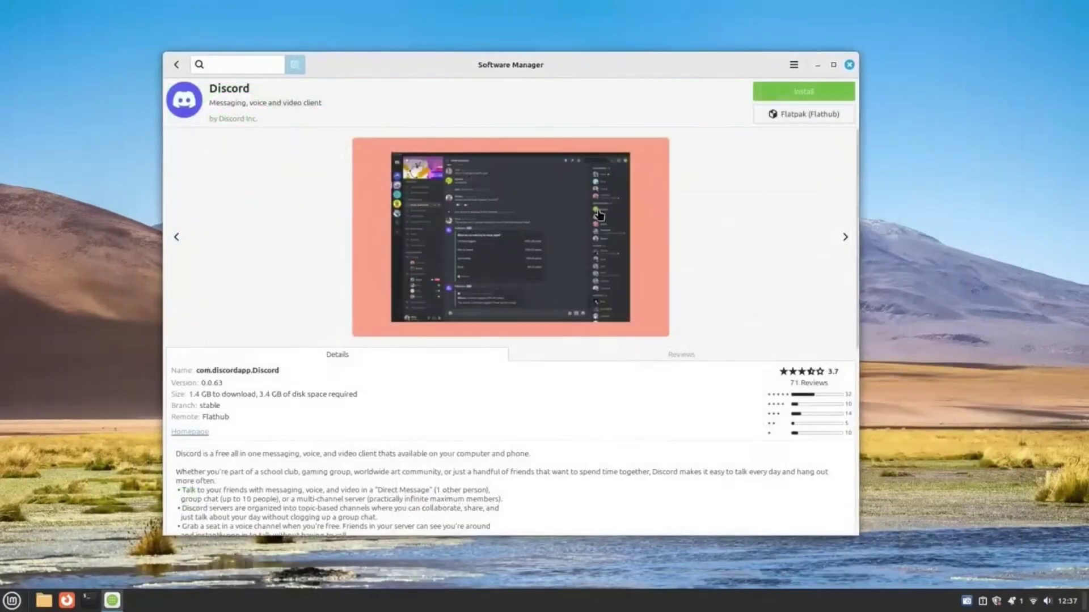
pyautogui.click(712, 354)
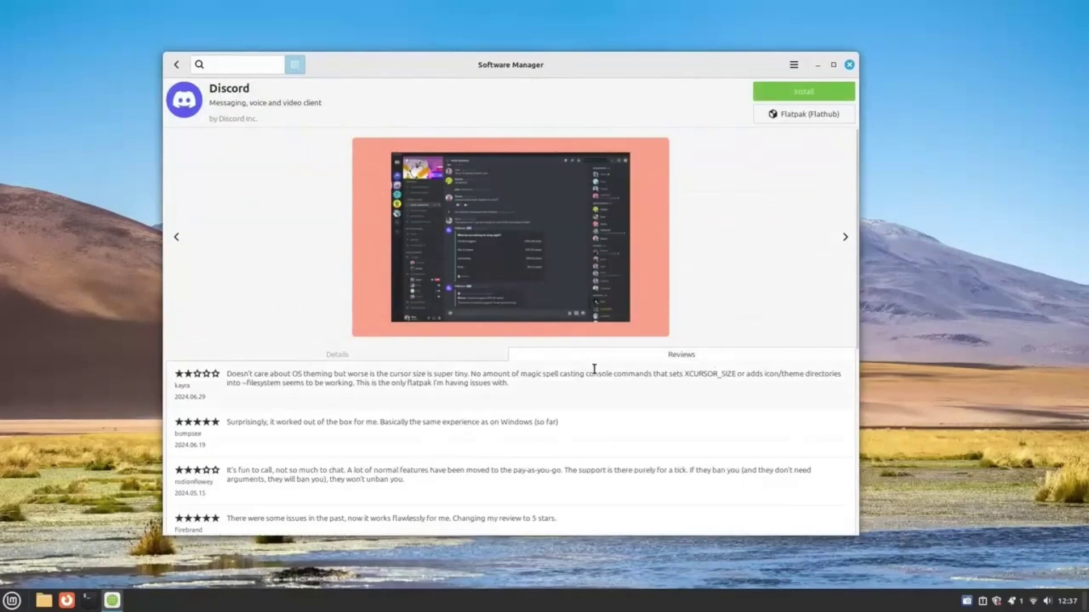
pyautogui.click(409, 358)
pyautogui.scroll(-5, 267, 411)
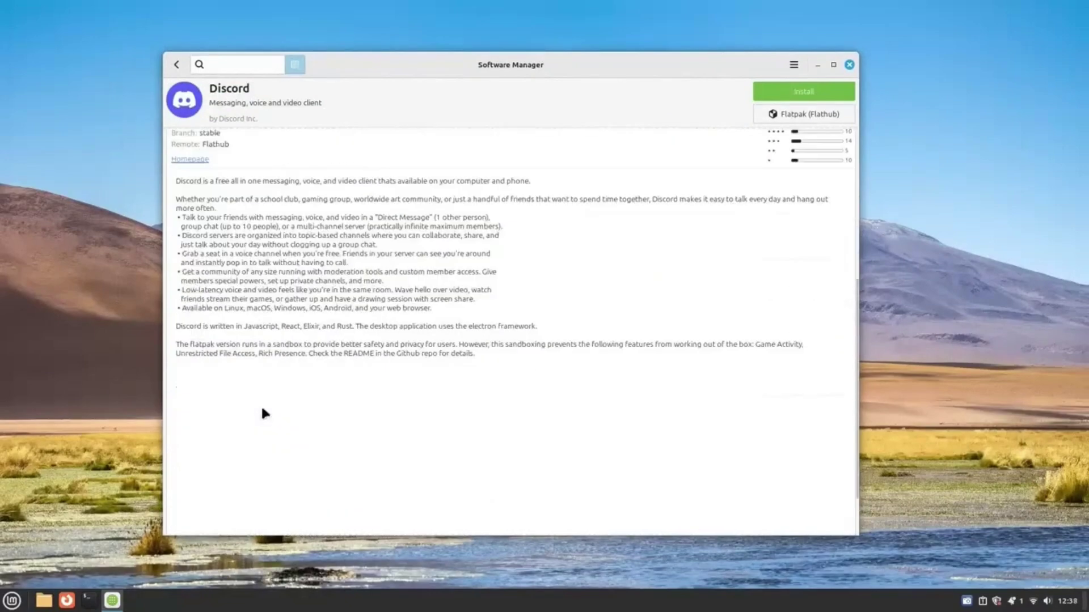
pyautogui.scroll(4, 262, 413)
pyautogui.scroll(1, 393, 208)
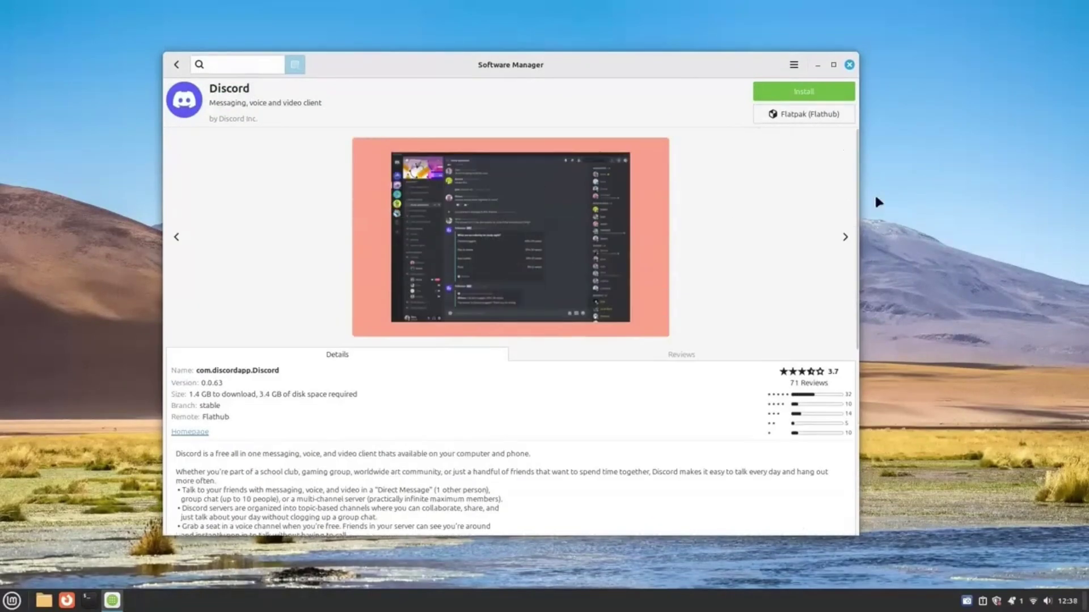
pyautogui.click(844, 237)
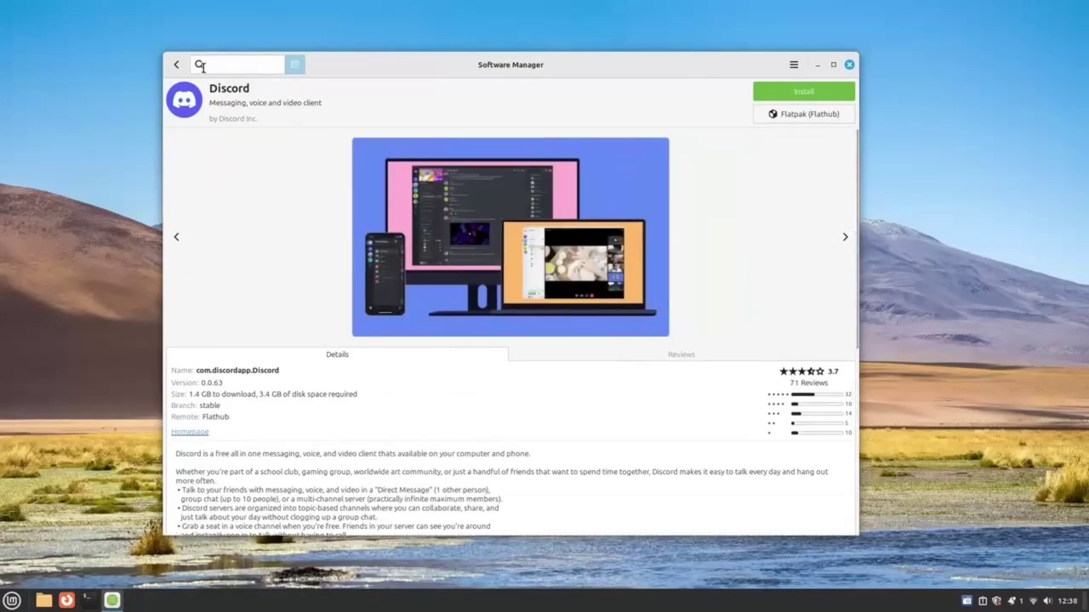
pyautogui.click(176, 64)
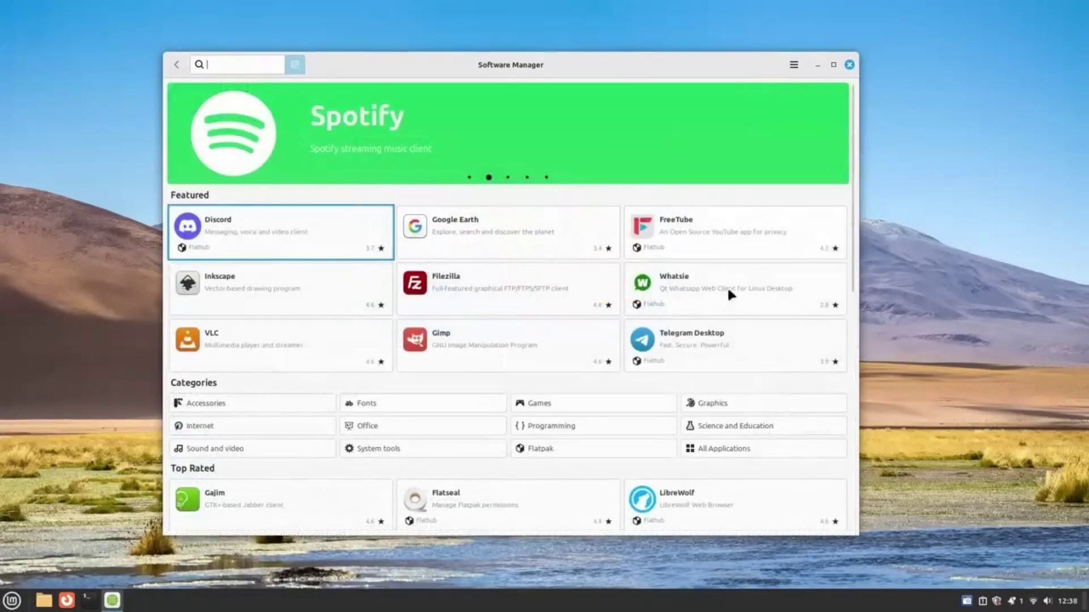
# Look through the Telegram Desktop and Whatsie details, screenshots and reviews.
pyautogui.click(730, 343)
pyautogui.scroll(-5, 539, 307)
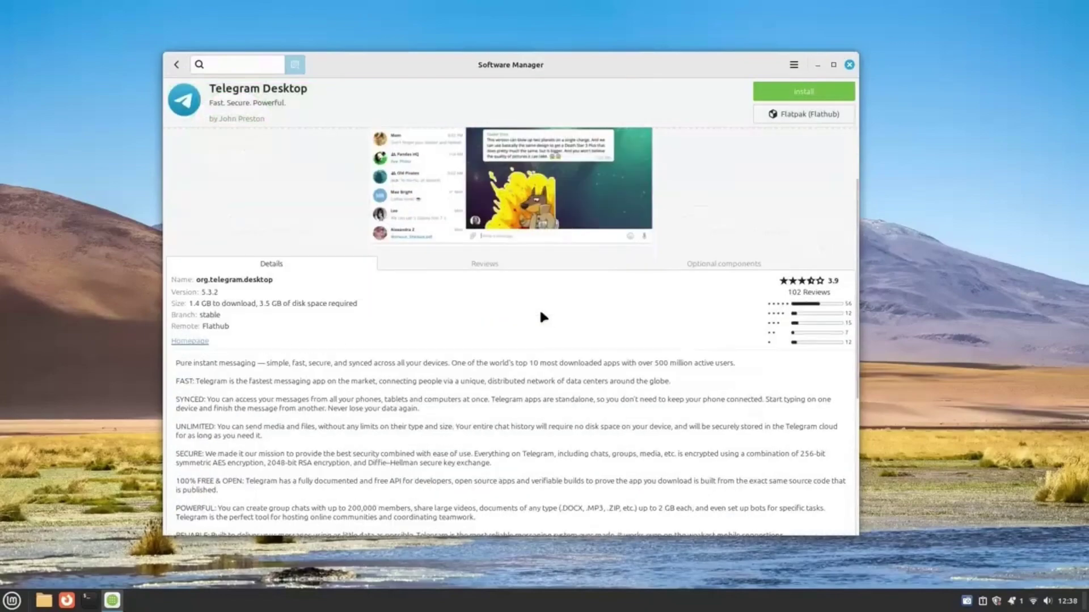
pyautogui.scroll(5, 539, 315)
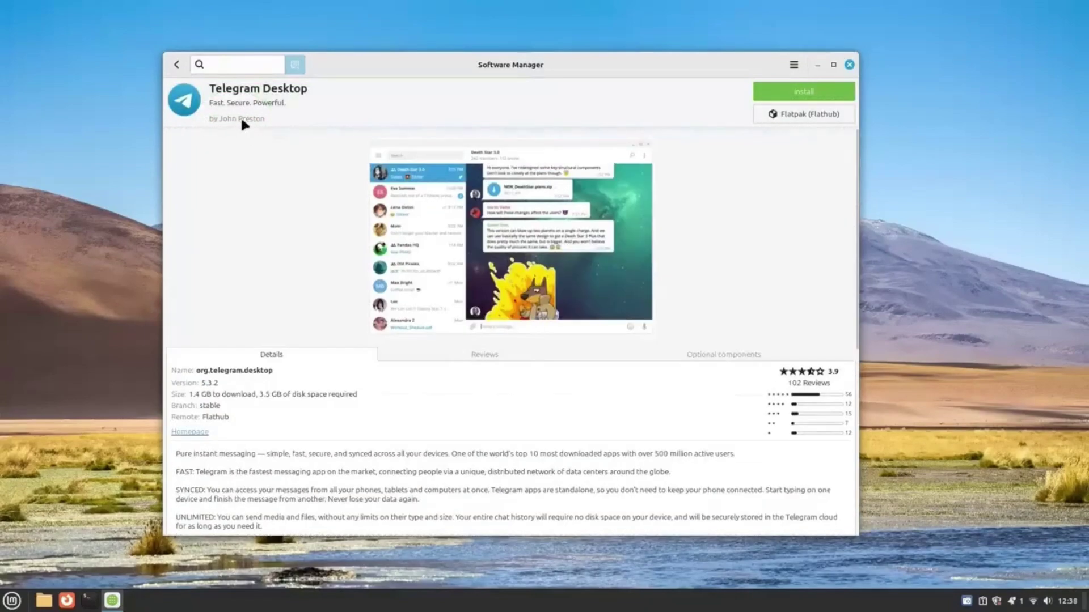
pyautogui.click(170, 69)
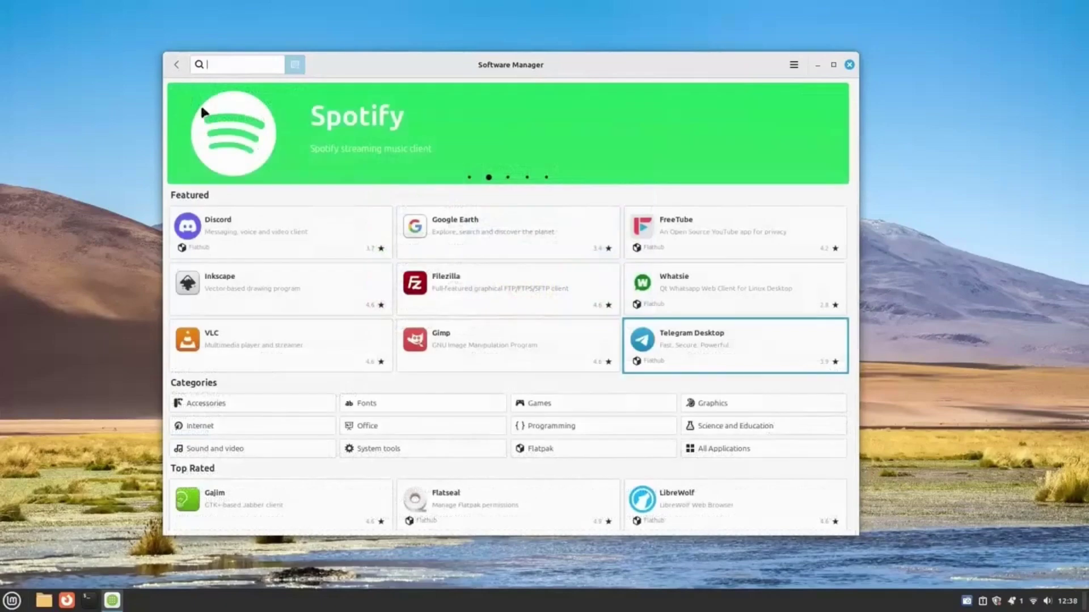
pyautogui.click(716, 292)
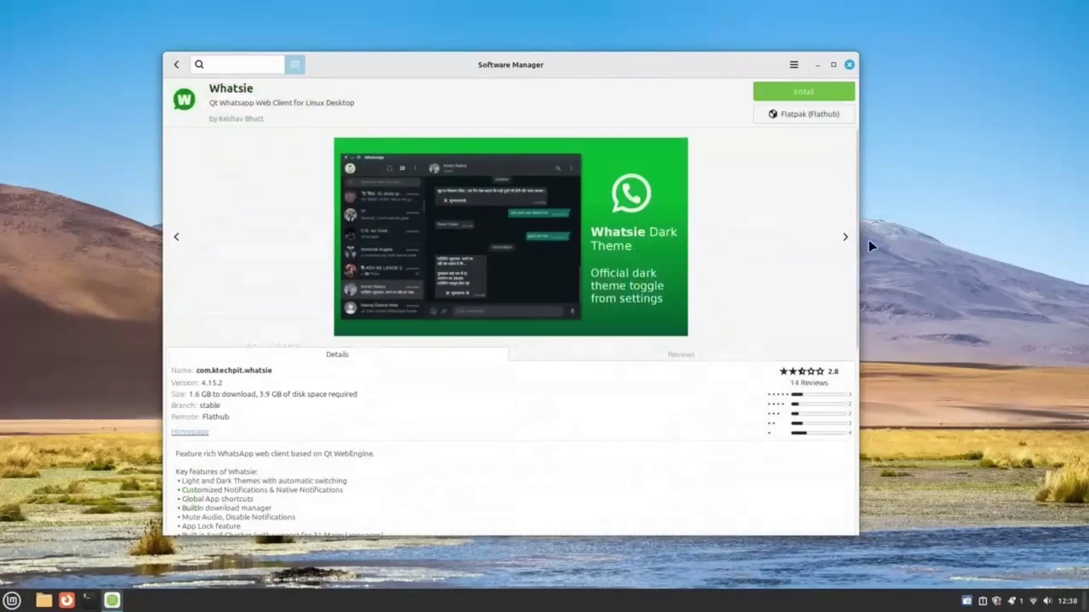
pyautogui.click(846, 237)
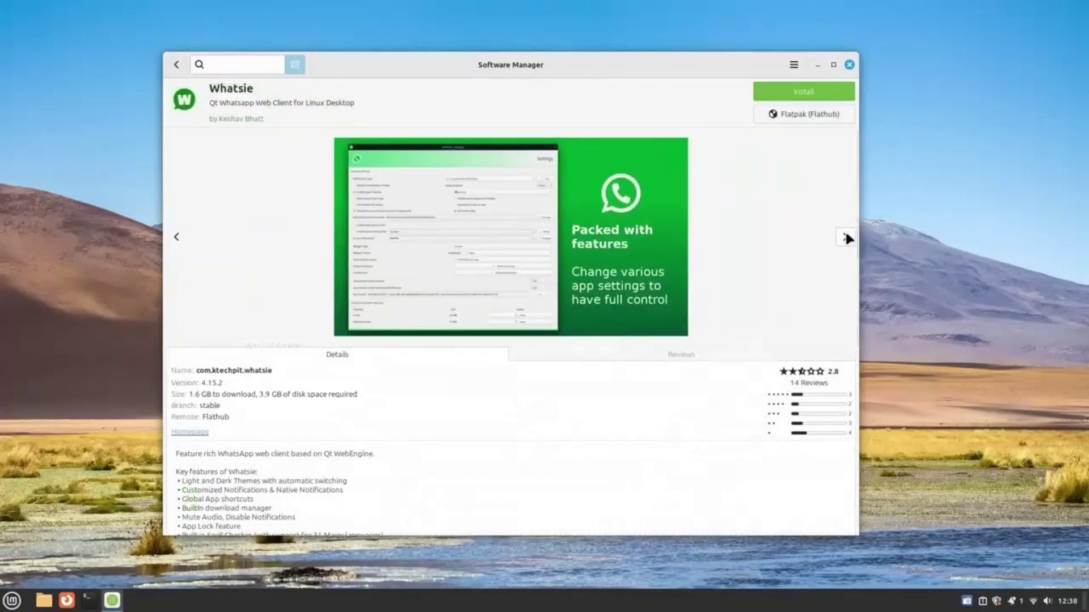
pyautogui.click(846, 237)
pyautogui.scroll(-4, 494, 358)
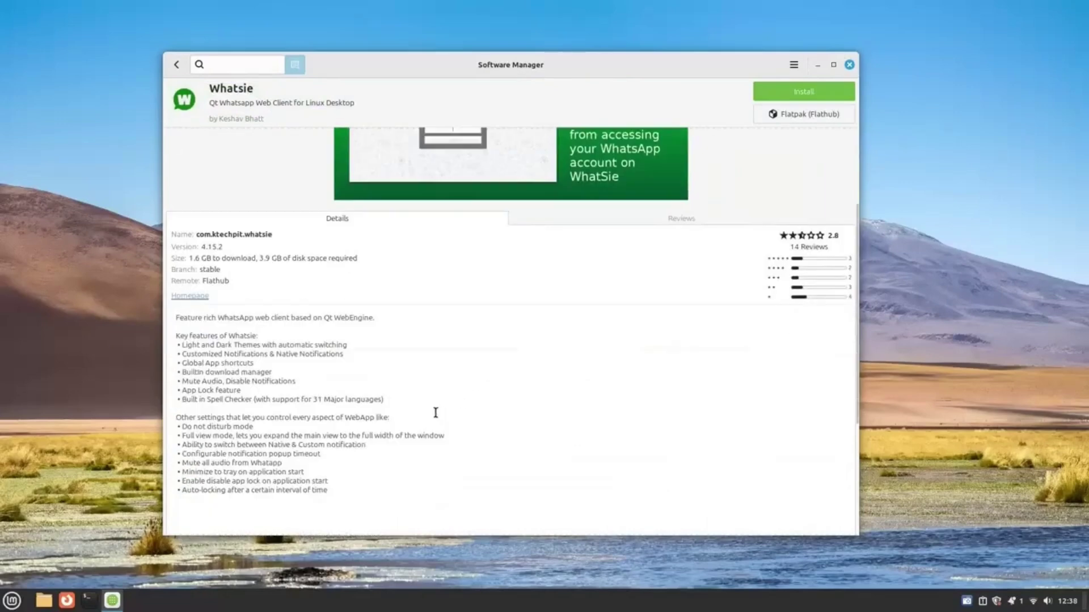
pyautogui.click(674, 217)
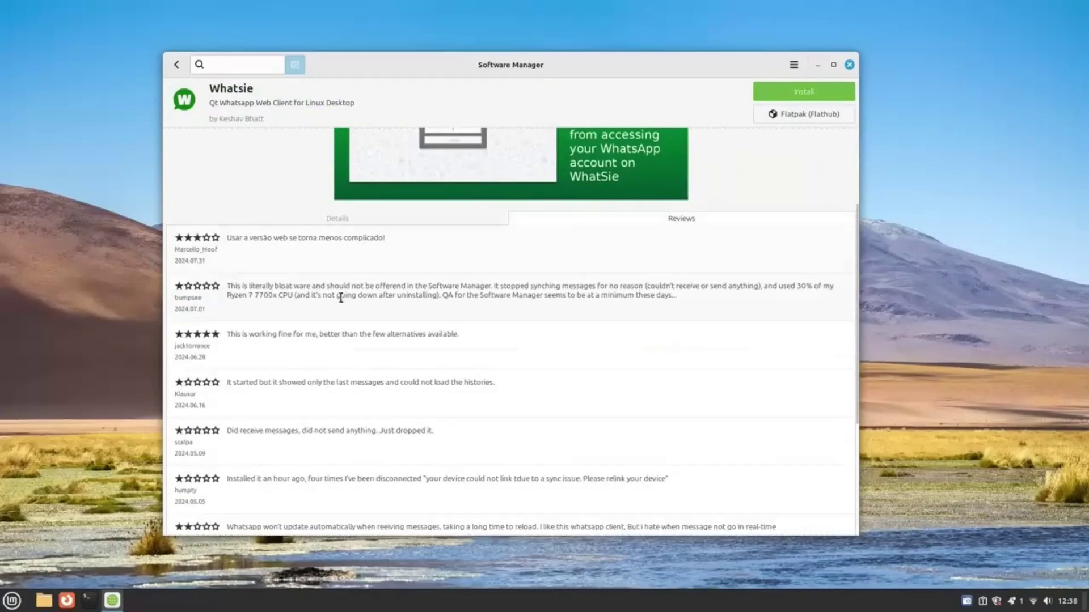
pyautogui.click(317, 223)
pyautogui.click(176, 65)
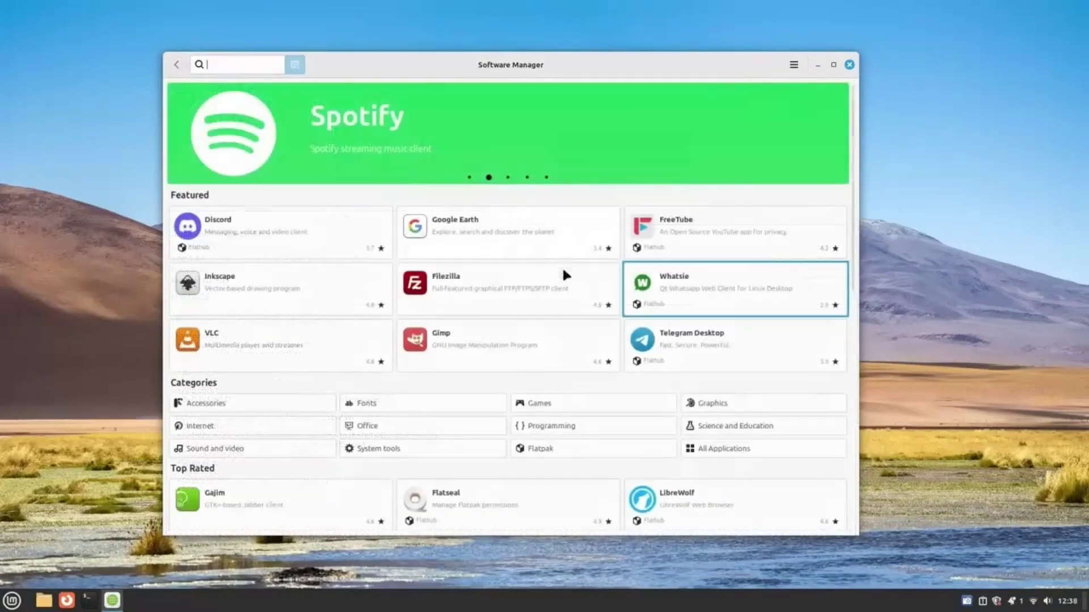
# View the VLC details page.
pyautogui.click(308, 352)
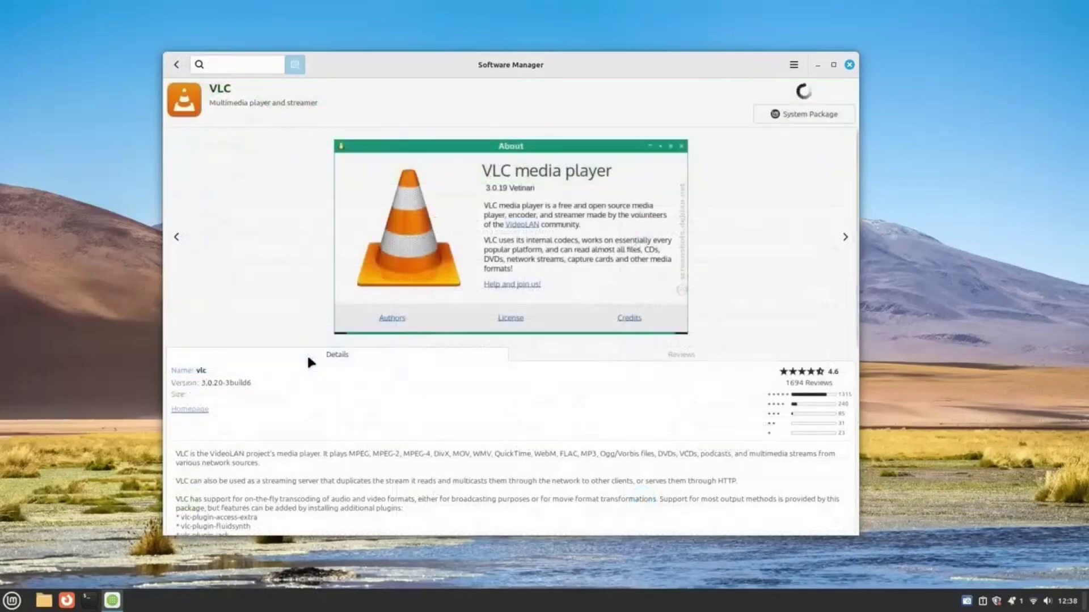
pyautogui.scroll(-2, 750, 229)
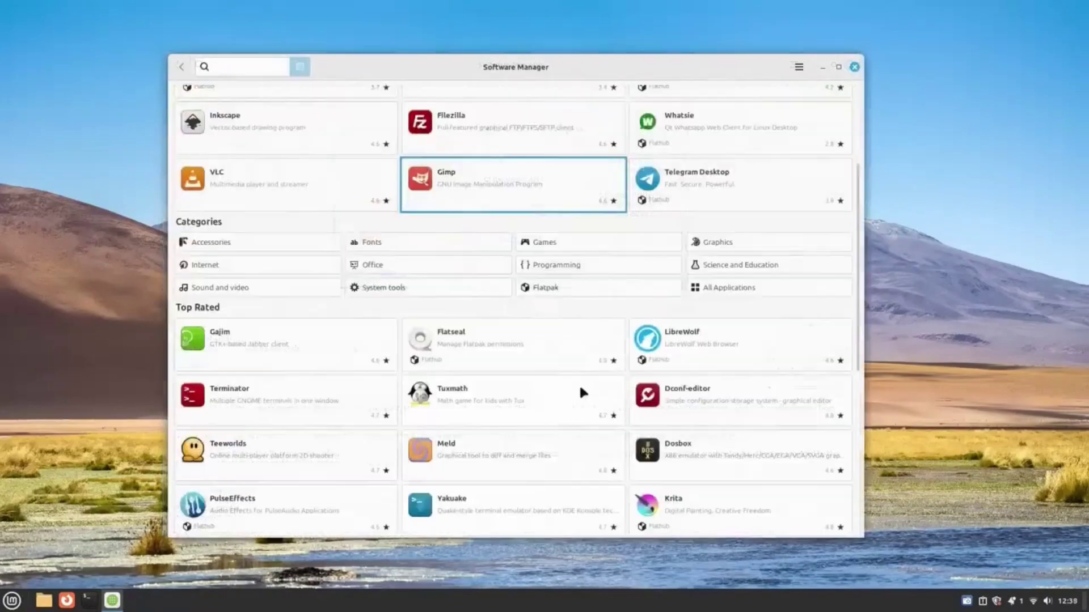
pyautogui.scroll(3, 579, 383)
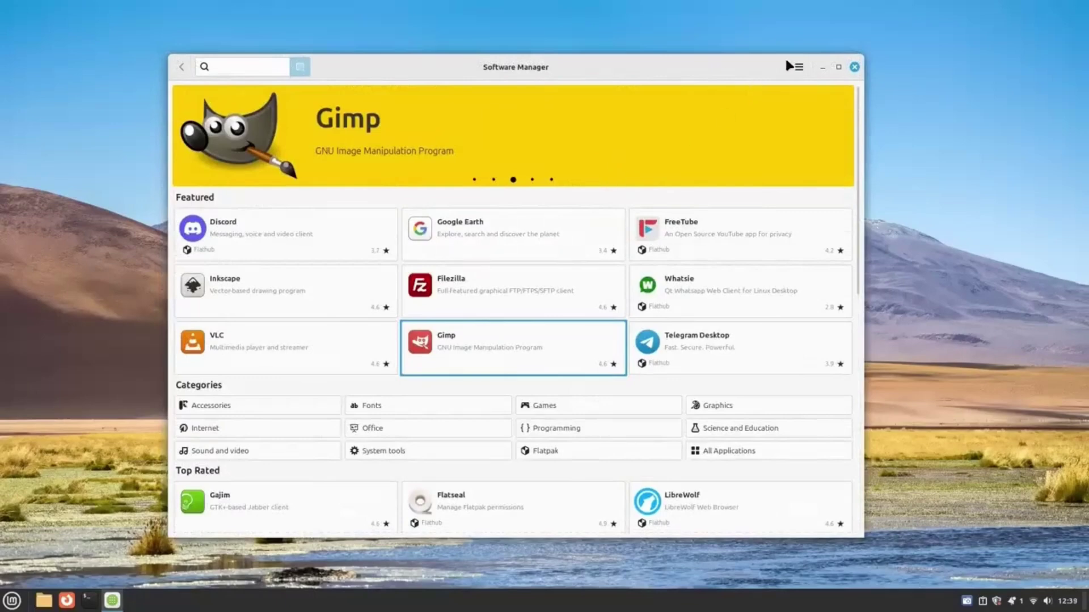
# Enable Show unverified Flatpaks in Software Manager preferences.
pyautogui.click(799, 67)
pyautogui.click(828, 107)
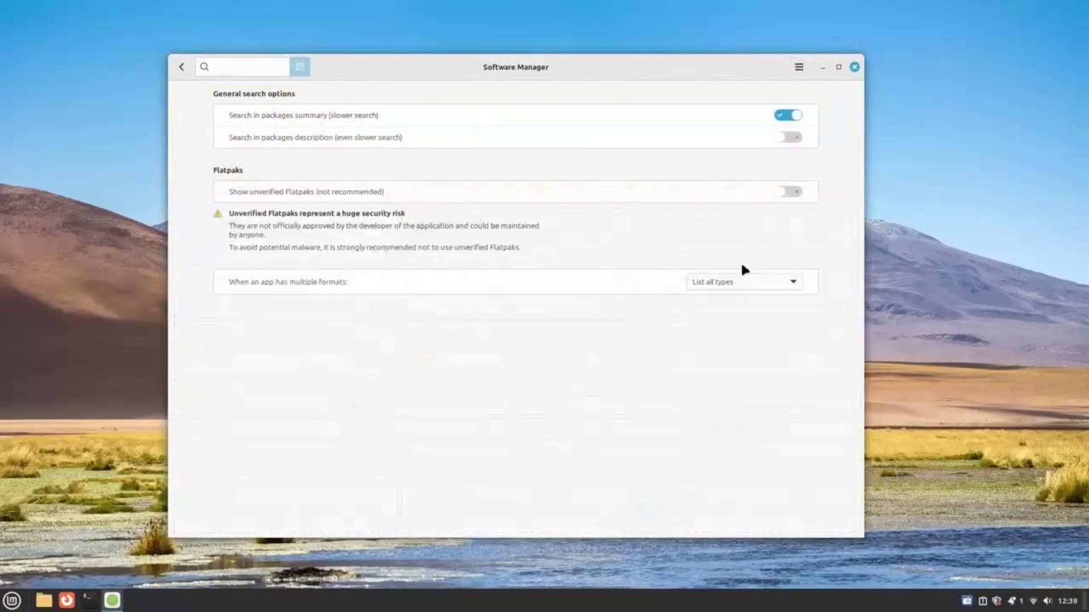
pyautogui.click(236, 190)
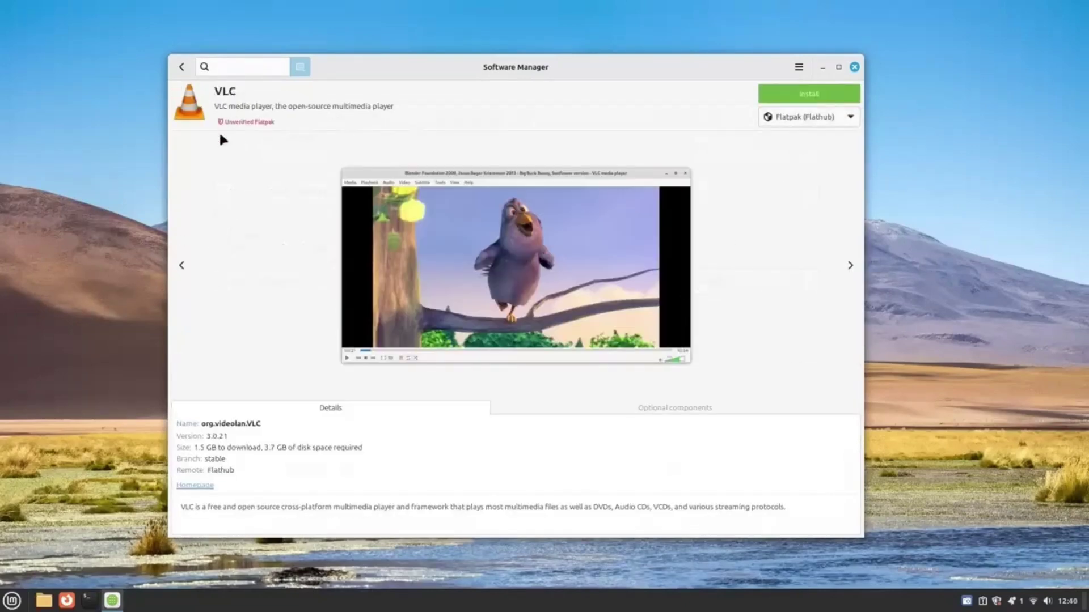
# Search for 'steam', open Steam, and switch it to the Flatpak (Flathub) version.
pyautogui.click(179, 66)
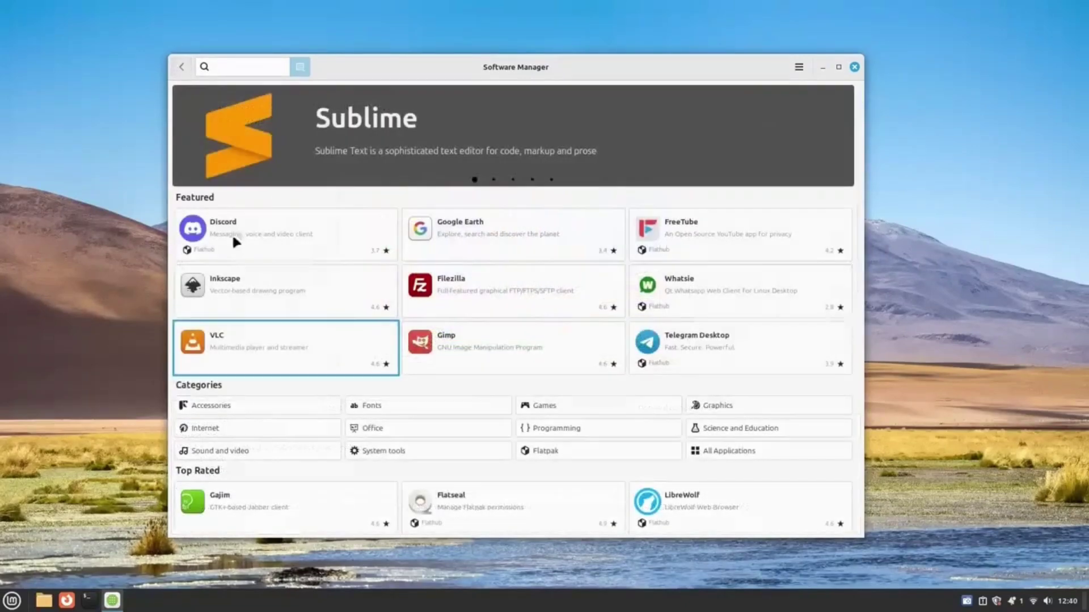
pyautogui.scroll(-3, 486, 315)
pyautogui.scroll(3, 394, 230)
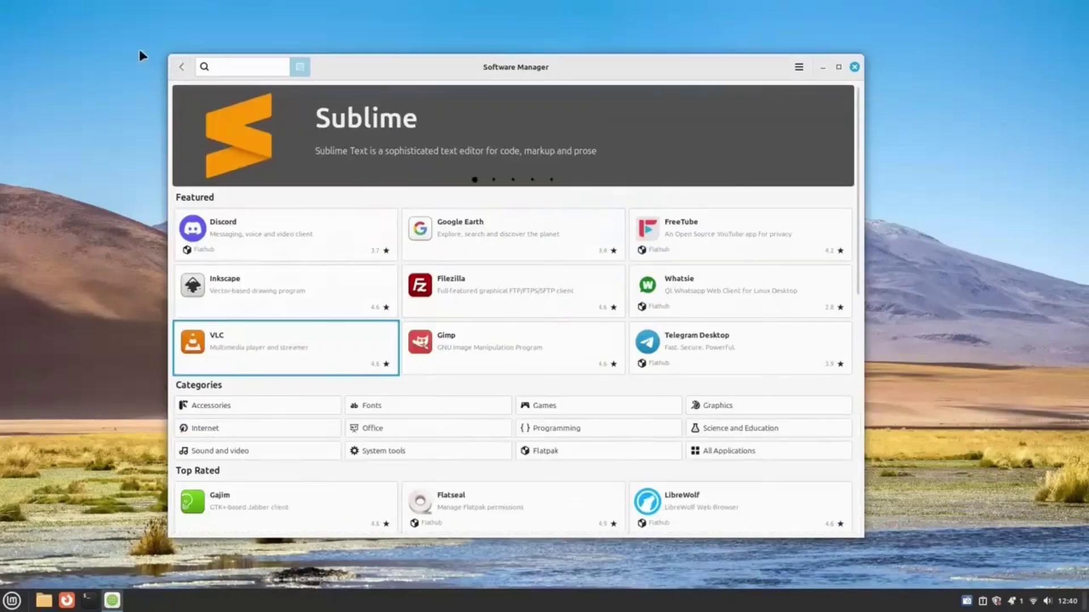
pyautogui.click(220, 65)
pyautogui.write('steam')
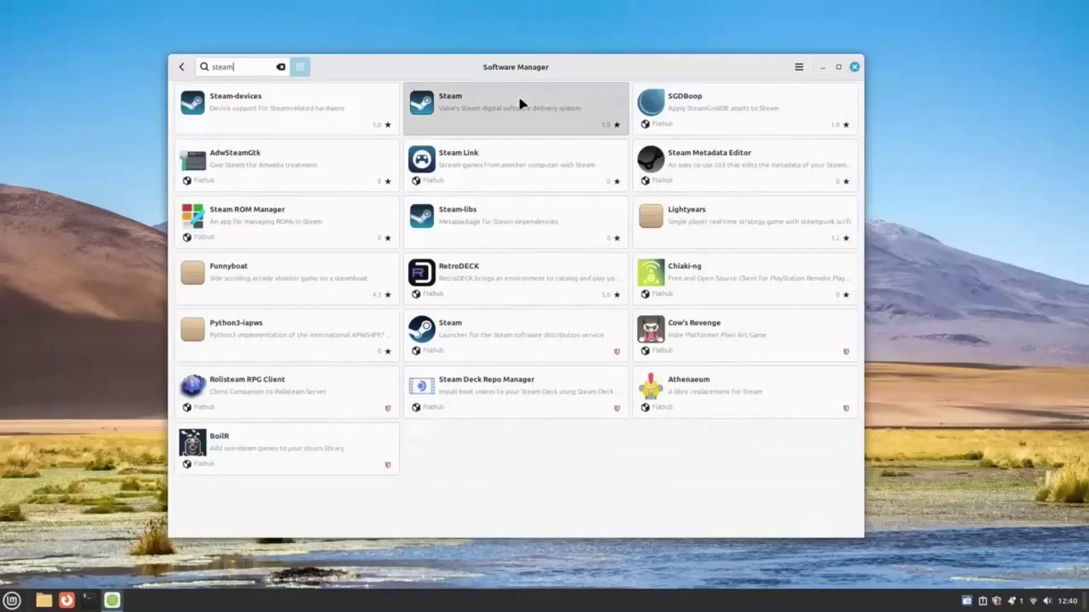
pyautogui.click(520, 104)
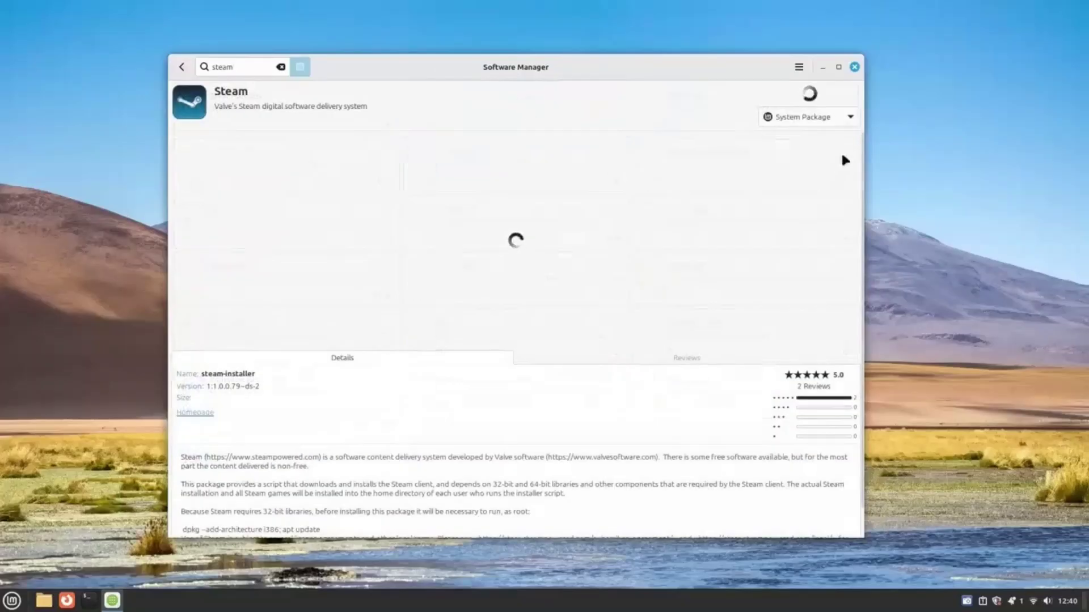
pyautogui.click(802, 113)
pyautogui.click(798, 129)
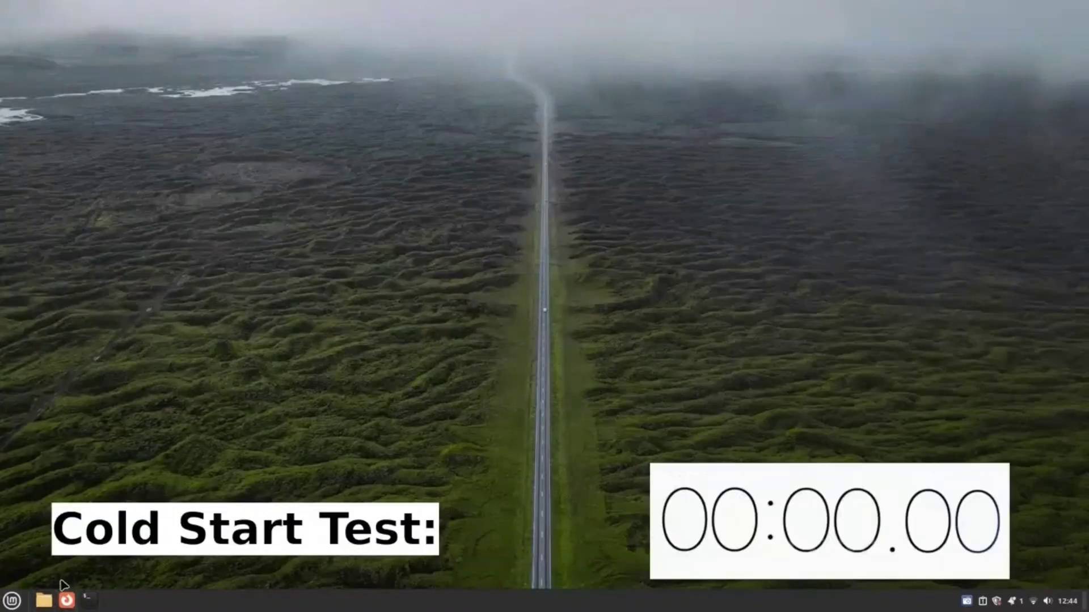
# Launch Firefox from the panel for a cold start, then again to time the in-memory start.
pyautogui.click(66, 600)
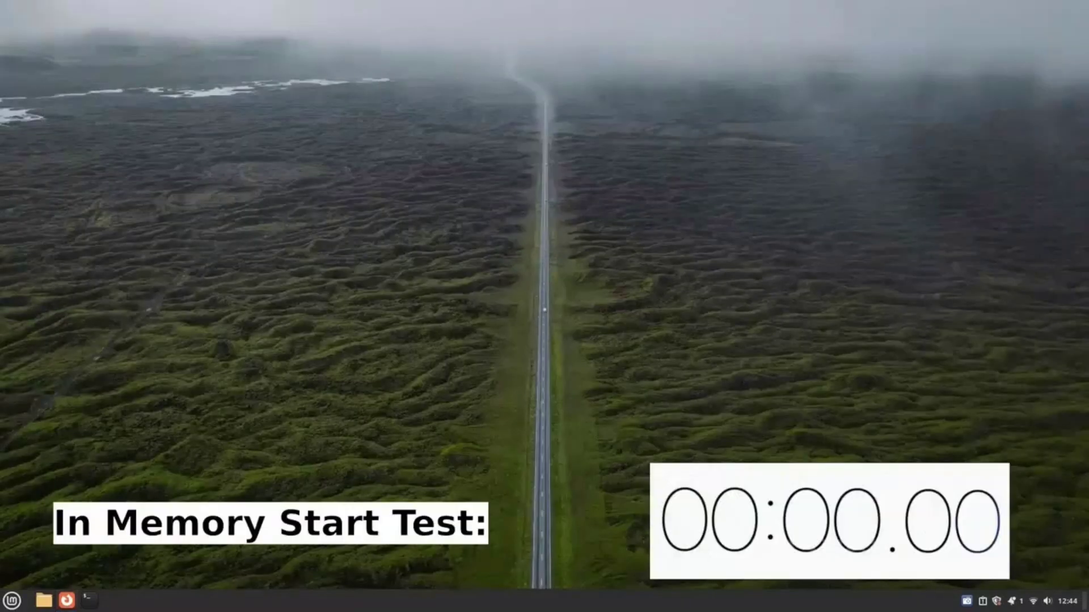
pyautogui.click(66, 599)
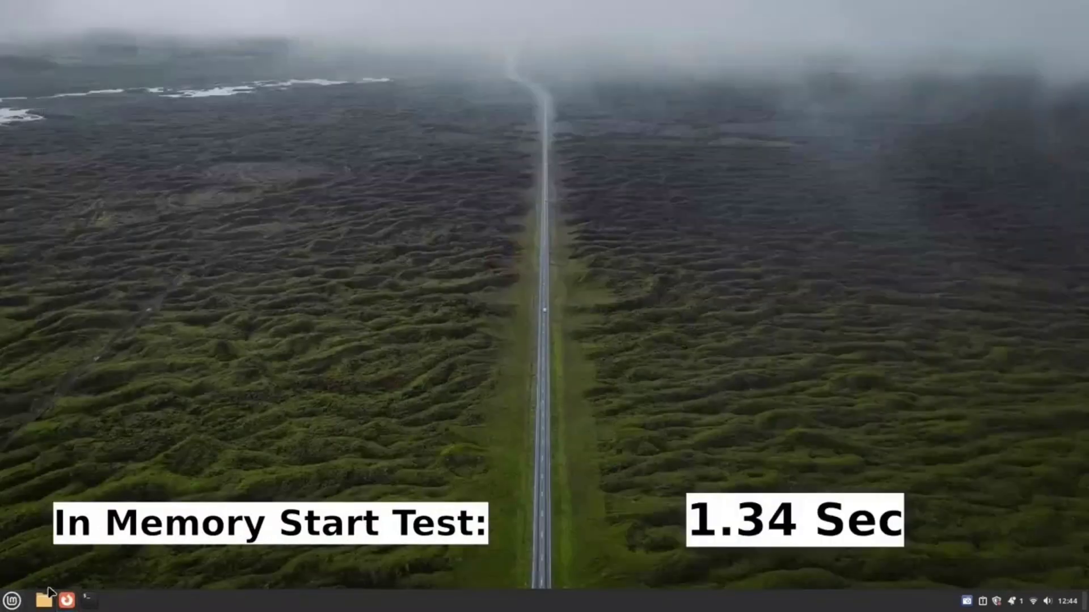
pyautogui.click(66, 599)
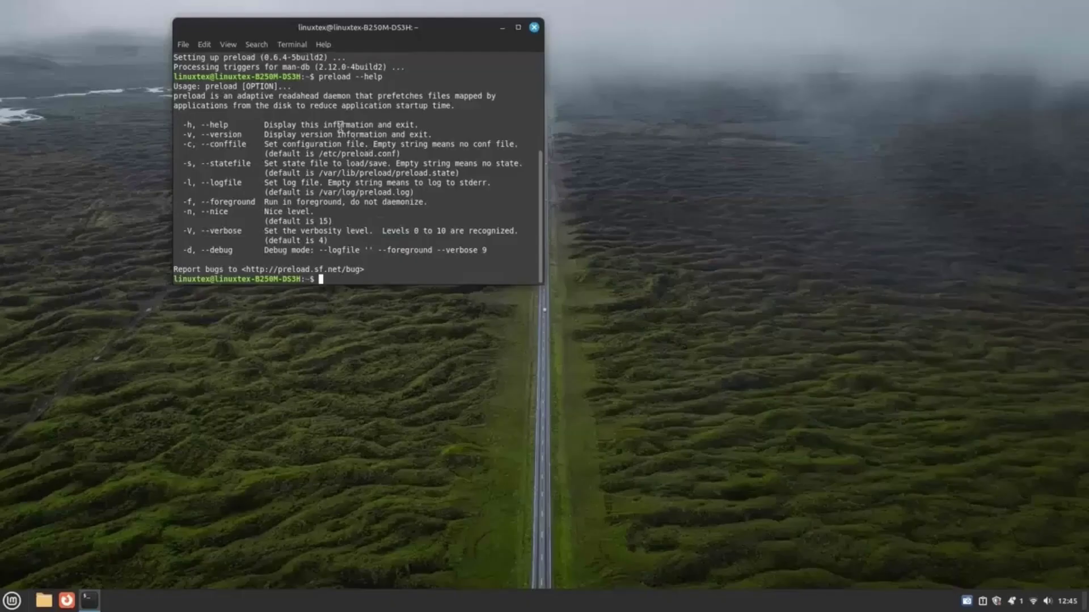
# Highlight preload, adaptive, readahead, daemon, prefetches and the 'reduce application startup time' phrase.
pyautogui.doubleClick(192, 96)
pyautogui.doubleClick(255, 96)
pyautogui.click(288, 95)
pyautogui.doubleClick(289, 95)
pyautogui.doubleClick(343, 96)
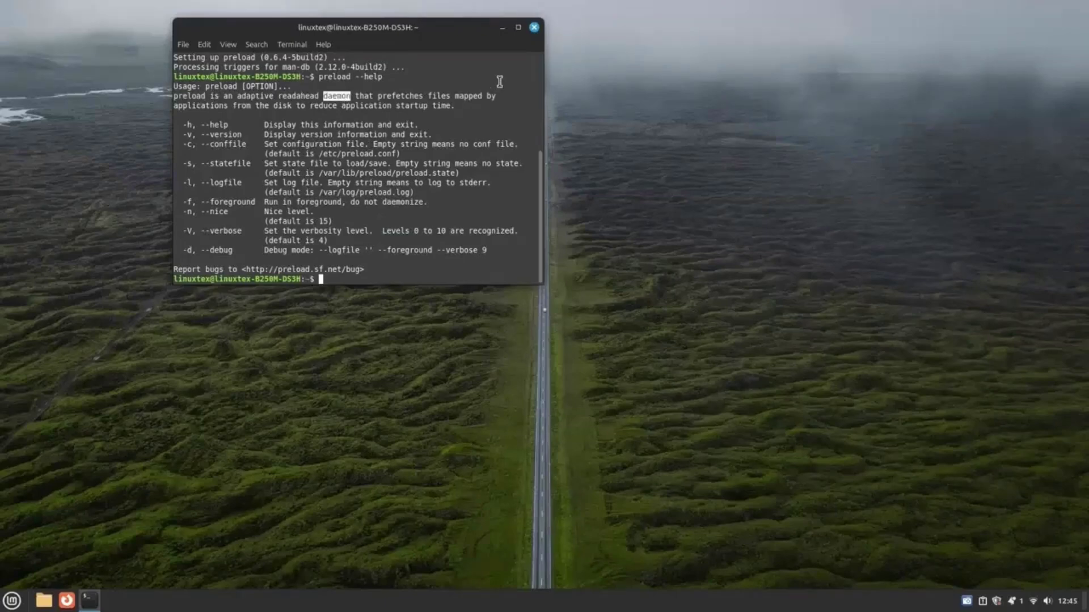
pyautogui.doubleClick(413, 96)
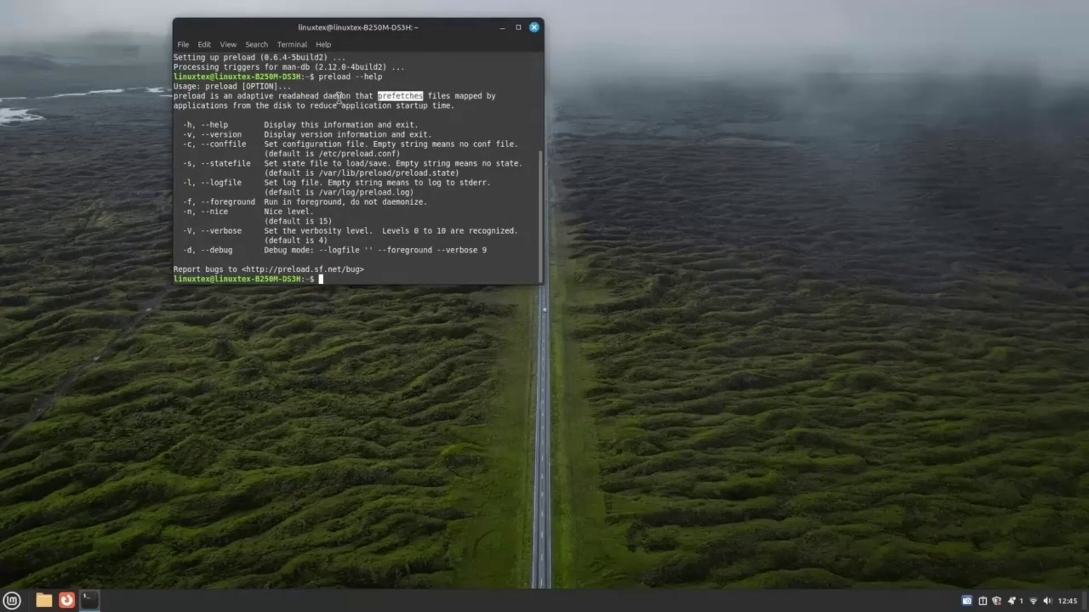
pyautogui.moveTo(310, 106); pyautogui.dragTo(454, 107)
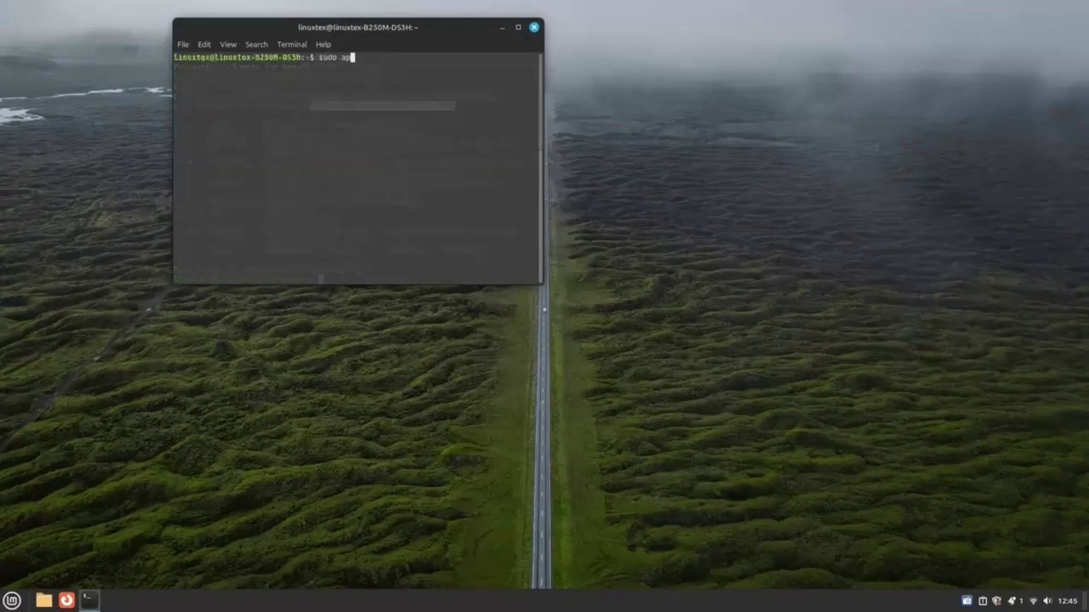
# Run 'sudo apt install preload' and confirm the prompt to install preload.
pyautogui.write('t install pr')
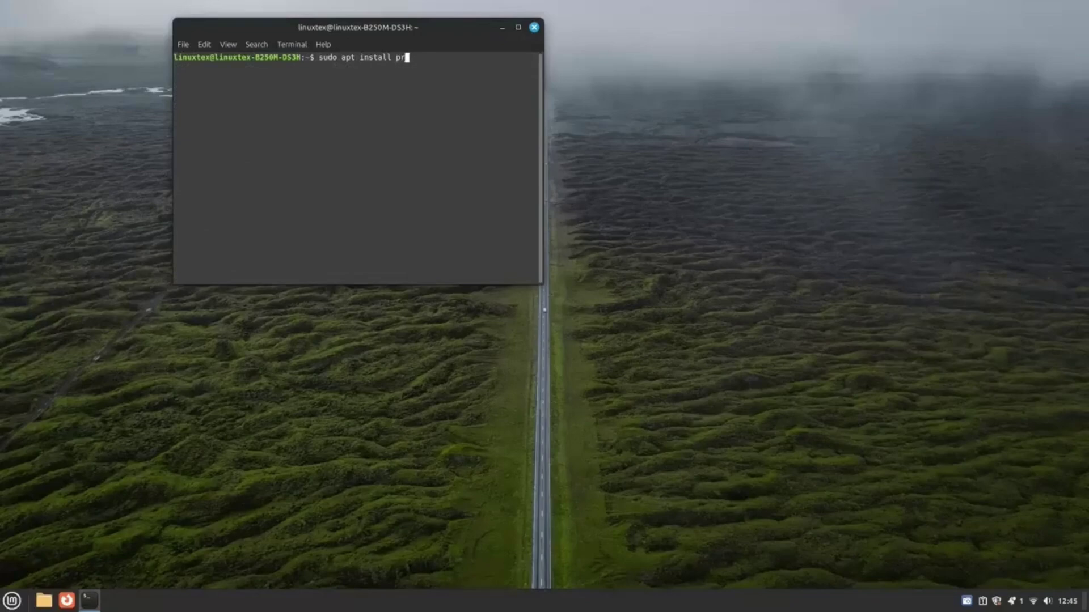
pyautogui.write('eload')
pyautogui.press('Return')
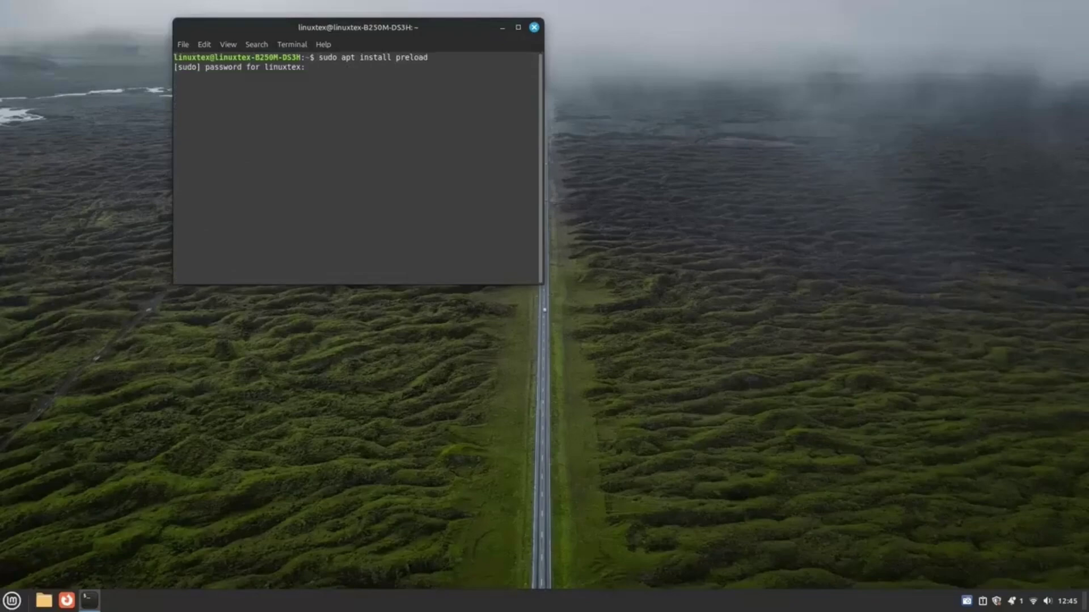
pyautogui.press('Return')
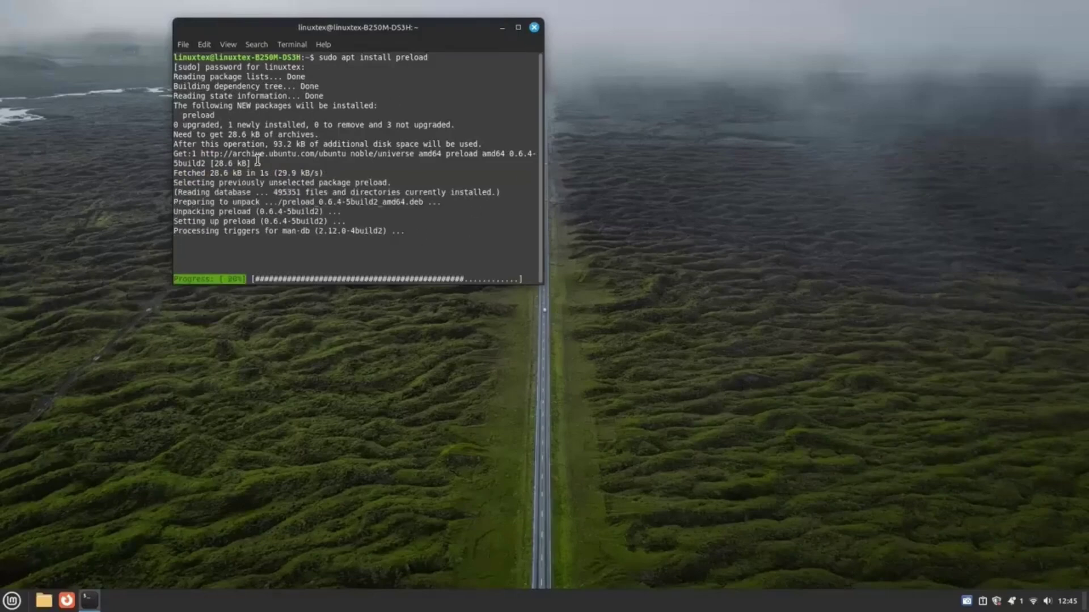
pyautogui.tripleClick(263, 229)
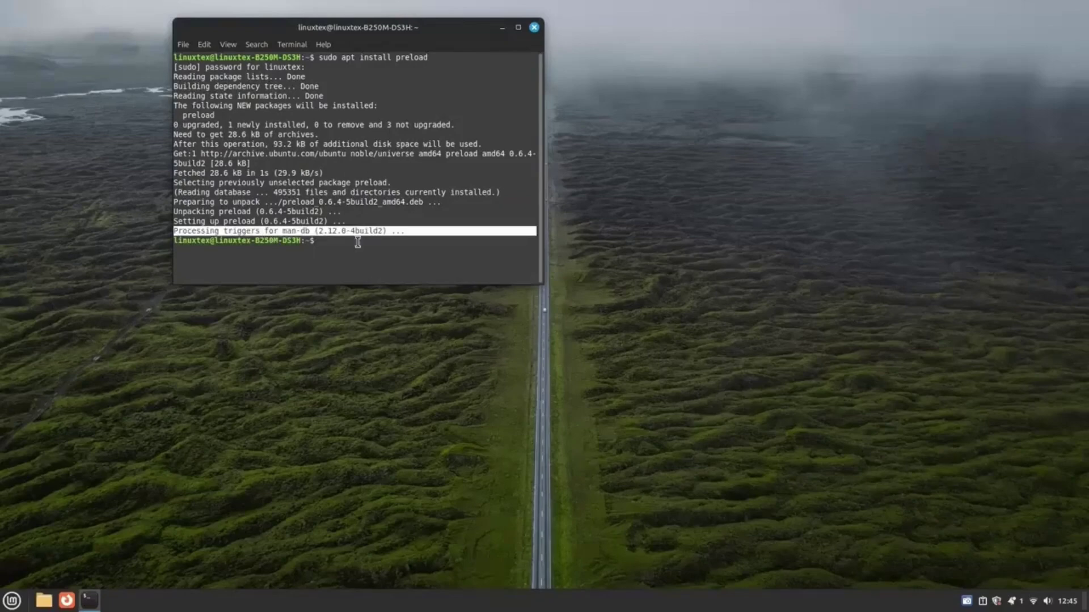
pyautogui.click(373, 273)
# Run 'preload --help' and highlight preload, readahead, daemon, prefetches and 'reduce application startup time'.
pyautogui.write('preload --help')
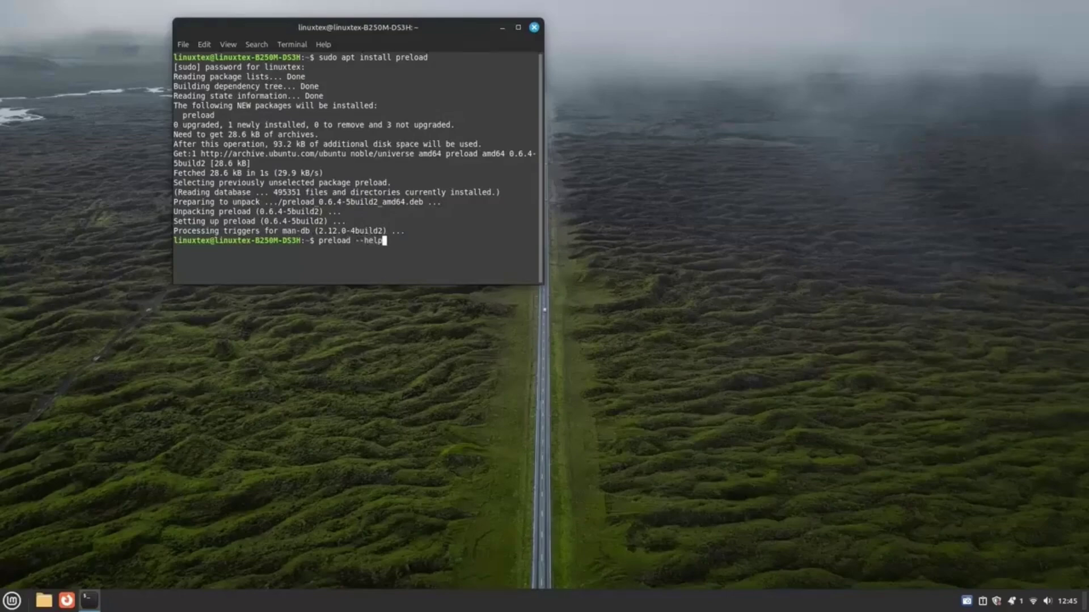
pyautogui.press('Return')
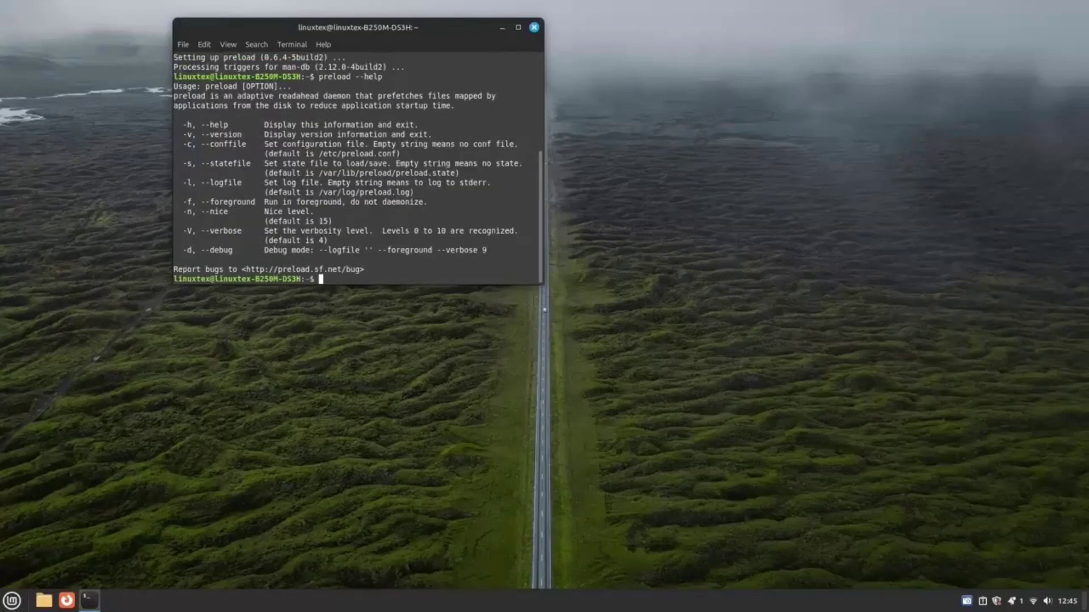
pyautogui.doubleClick(196, 97)
pyautogui.doubleClick(255, 97)
pyautogui.doubleClick(293, 97)
pyautogui.doubleClick(342, 97)
pyautogui.doubleClick(409, 97)
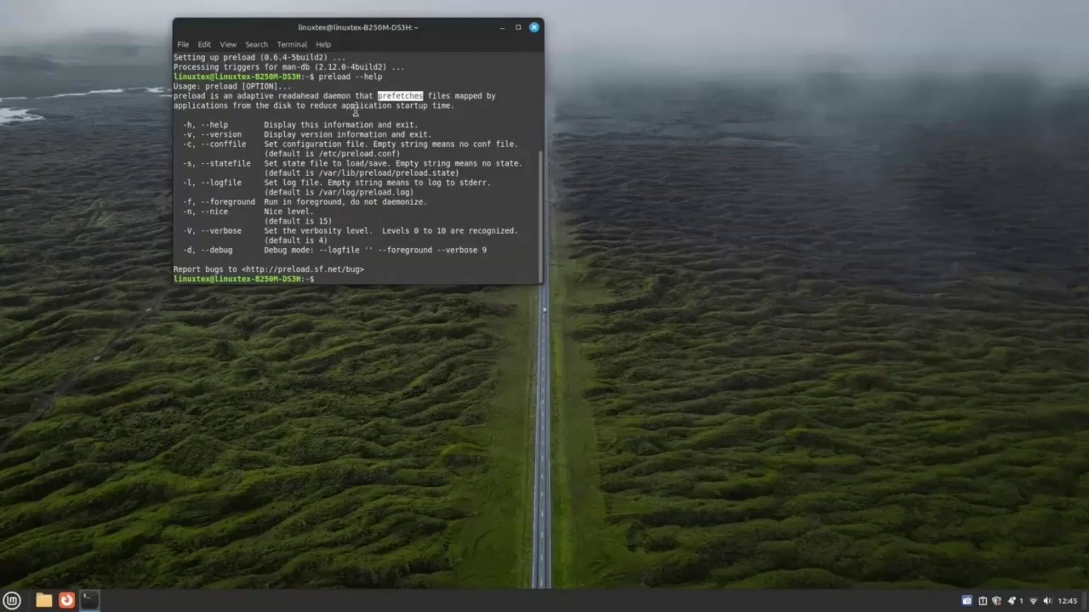
pyautogui.moveTo(311, 106); pyautogui.dragTo(455, 107)
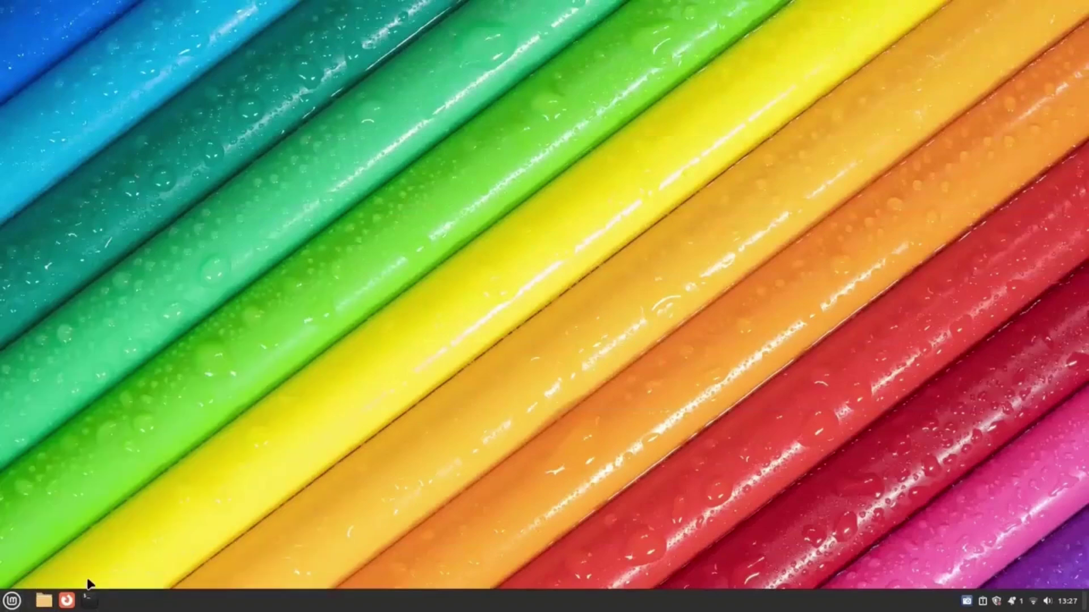
# Unpin the Terminal launcher and add Thunderbird Mail to the panel.
pyautogui.rightClick(89, 599)
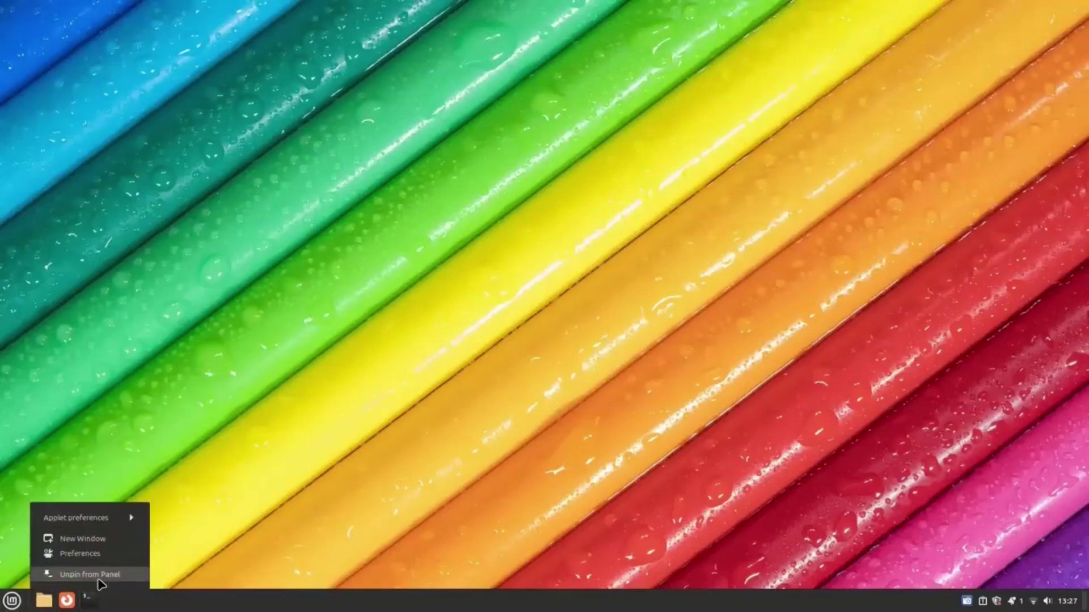
pyautogui.click(93, 578)
pyautogui.click(11, 600)
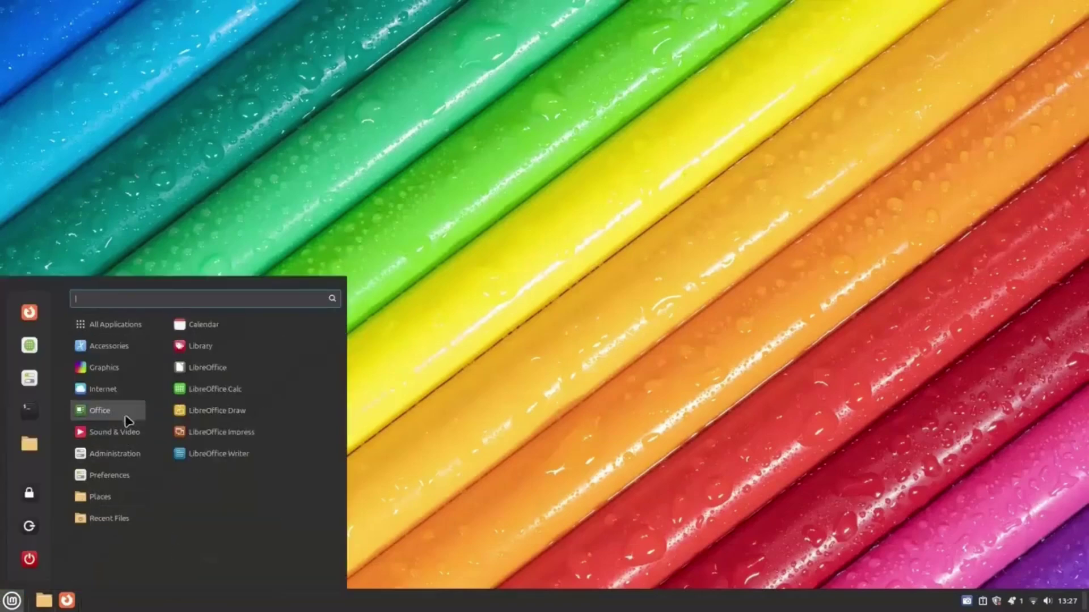
pyautogui.rightClick(195, 368)
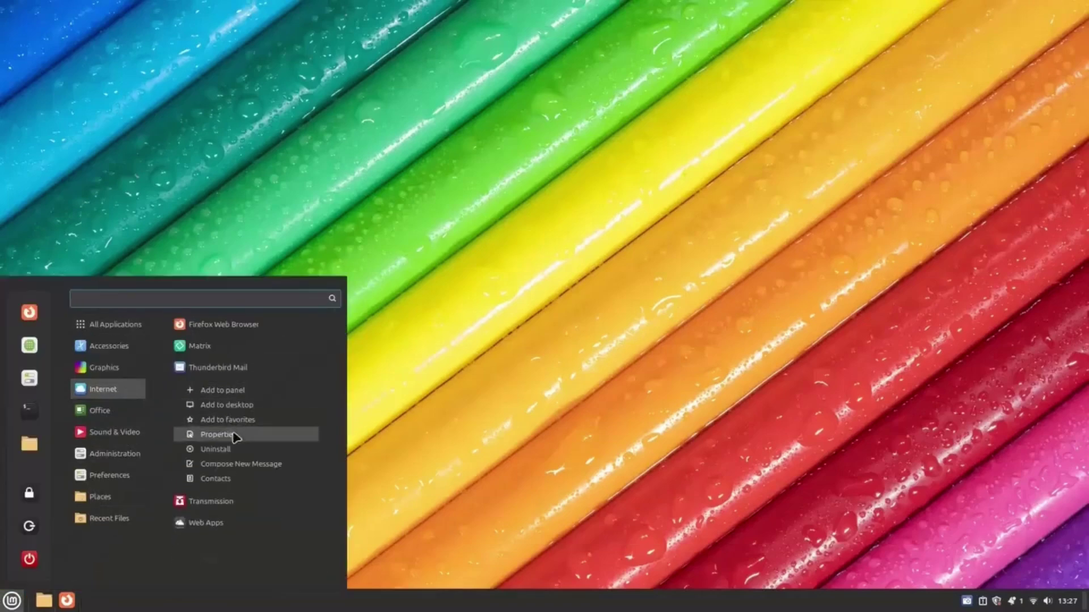
pyautogui.click(246, 395)
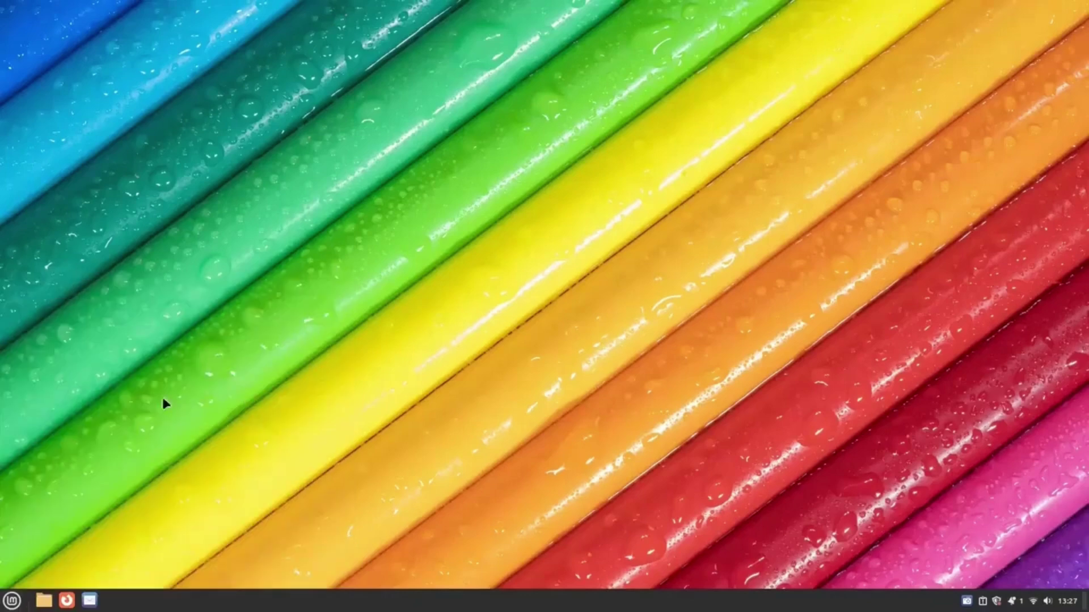
# Add Matrix to the panel and place its launcher before Mail.
pyautogui.click(11, 600)
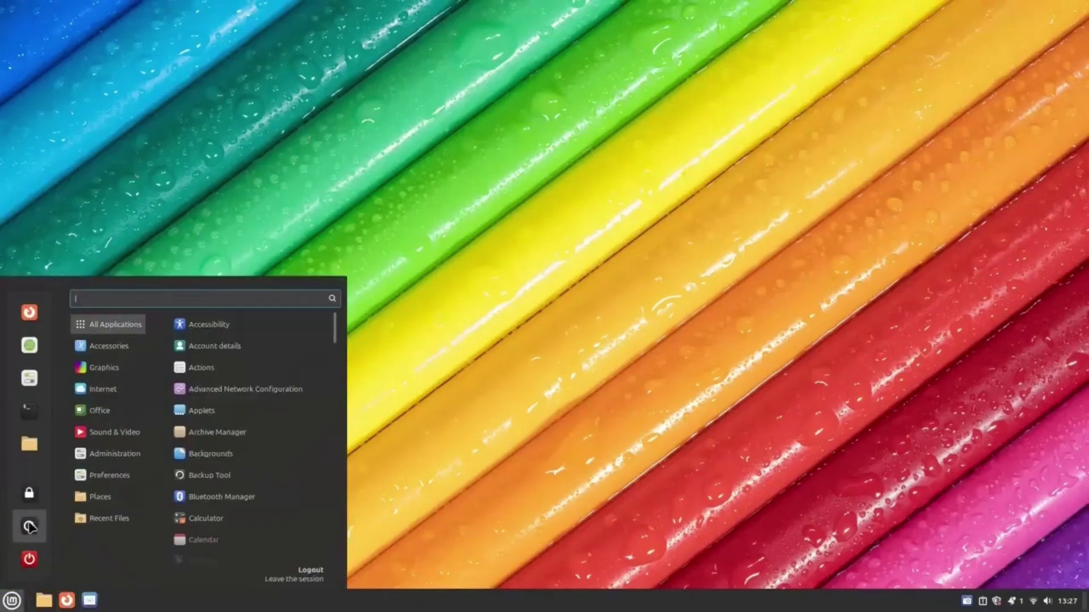
pyautogui.moveTo(94, 393)
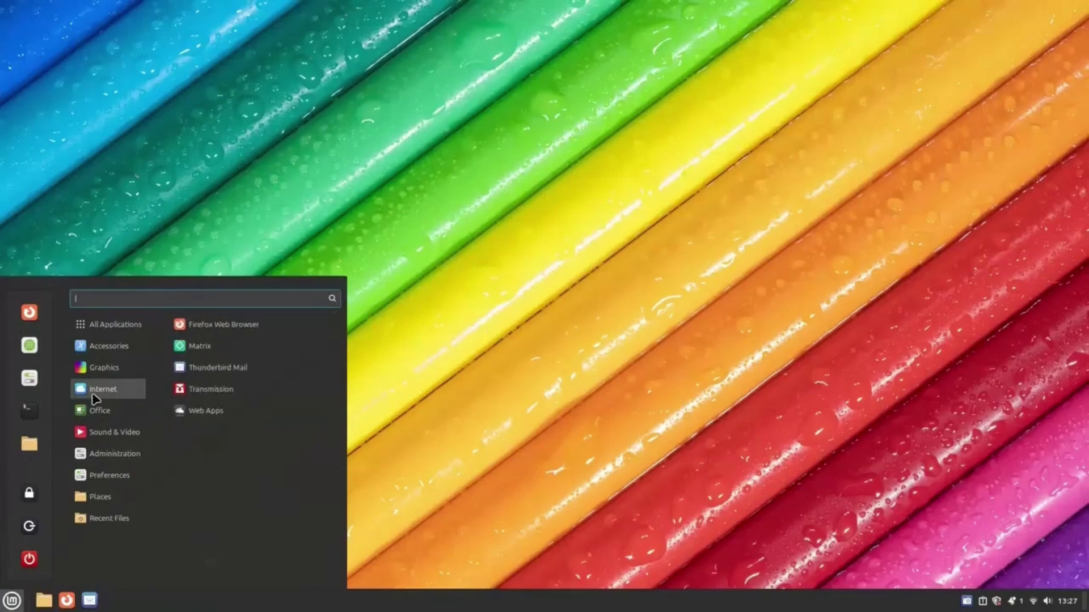
pyautogui.rightClick(194, 346)
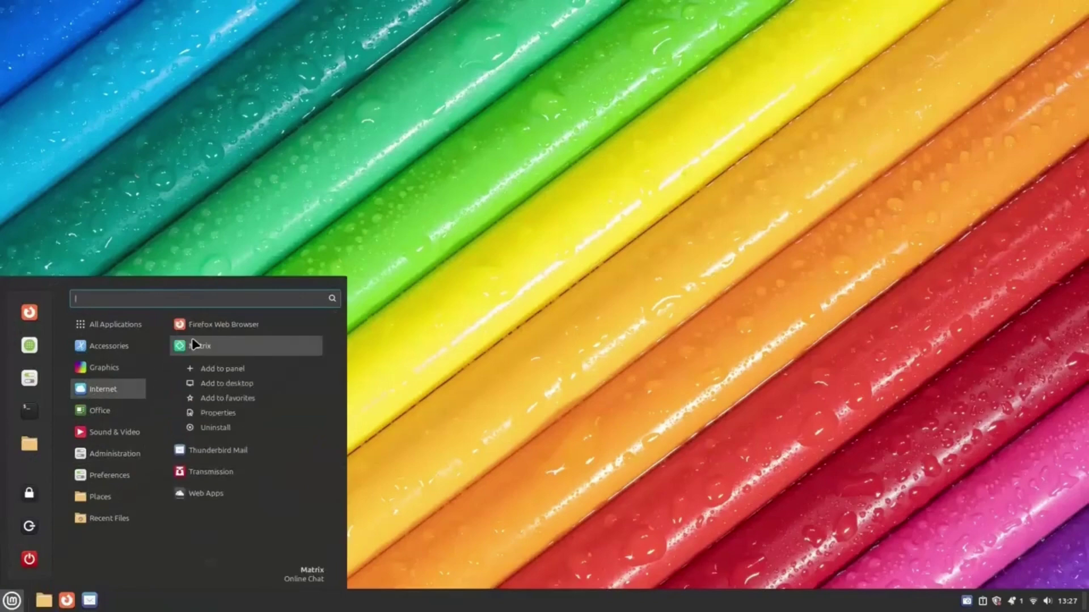
pyautogui.click(238, 369)
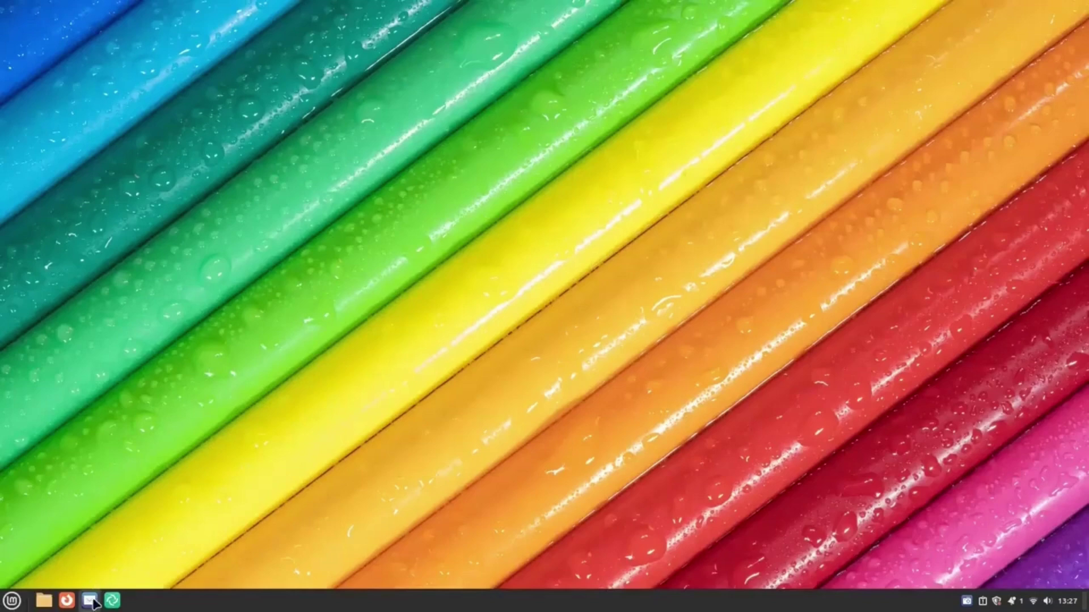
pyautogui.moveTo(111, 600); pyautogui.dragTo(67, 601)
# Move the Mail launcher next to Files, giving the order Files, Mail, Matrix, Firefox.
pyautogui.click(13, 602)
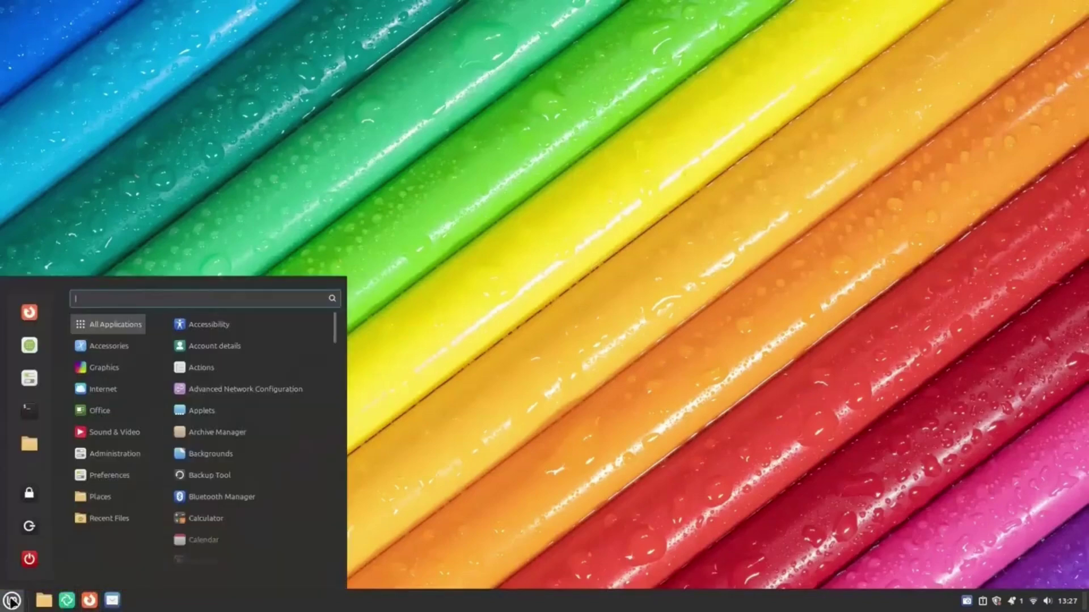
pyautogui.click(12, 601)
pyautogui.moveTo(118, 605); pyautogui.dragTo(66, 601)
pyautogui.rightClick(66, 601)
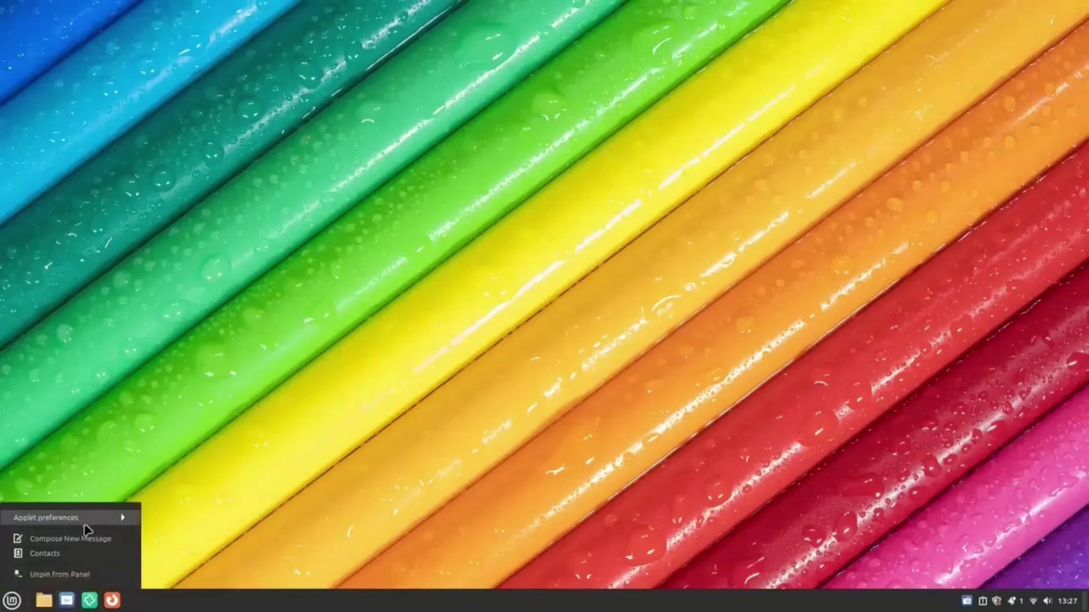
pyautogui.click(262, 520)
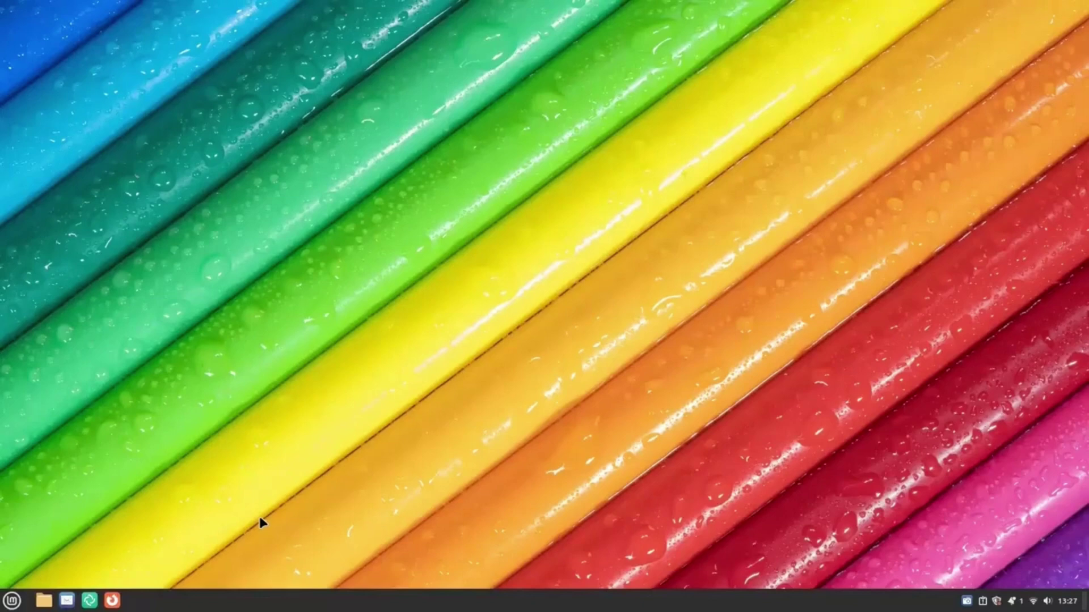
# Open and close Files and Terminal windows using Super+E, Ctrl+Alt+T, Alt+F4, Alt+F9 and Alt+Tab.
pyautogui.press('super+e')
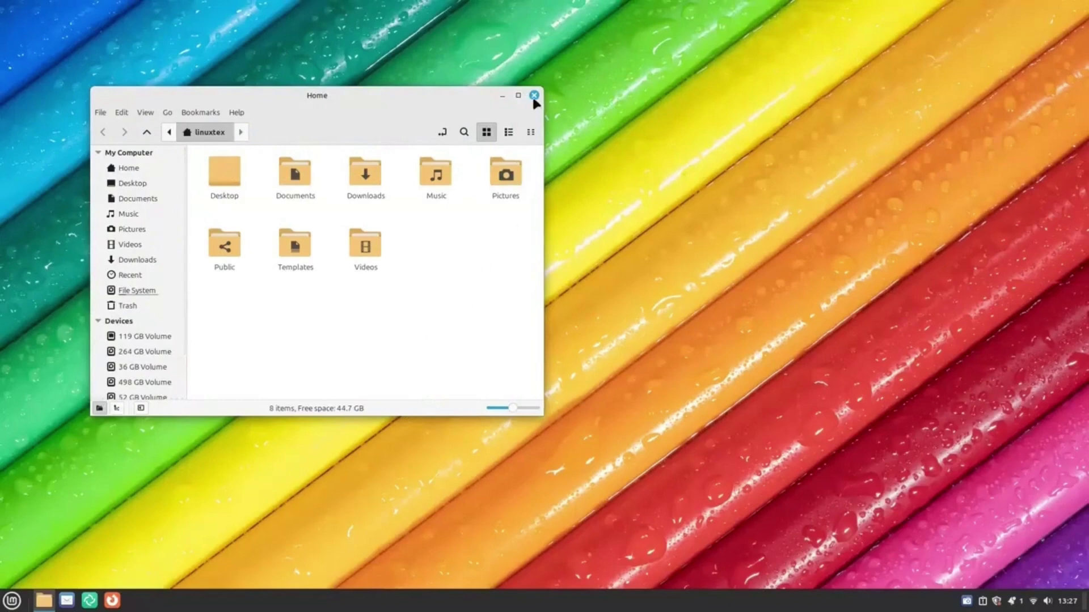
pyautogui.click(533, 97)
pyautogui.hotkey('ctrl', 'alt', 't')
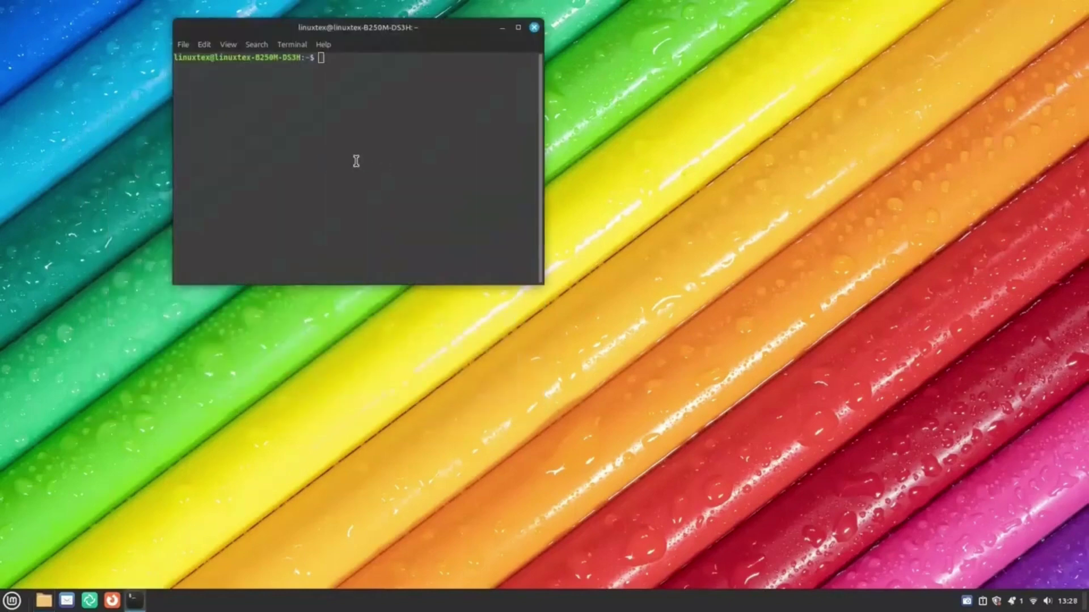
pyautogui.press('super+e')
pyautogui.hotkey('alt', 'F4')
pyautogui.press('super+e')
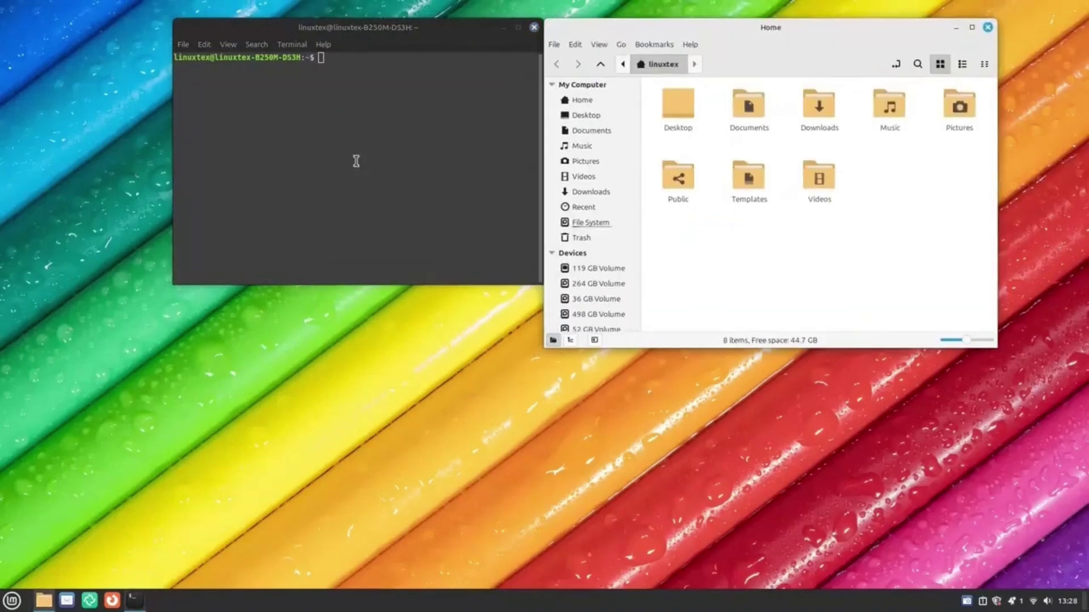
pyautogui.click(356, 161)
pyautogui.hotkey('alt', 'F9')
pyautogui.hotkey('alt', 'Tab')
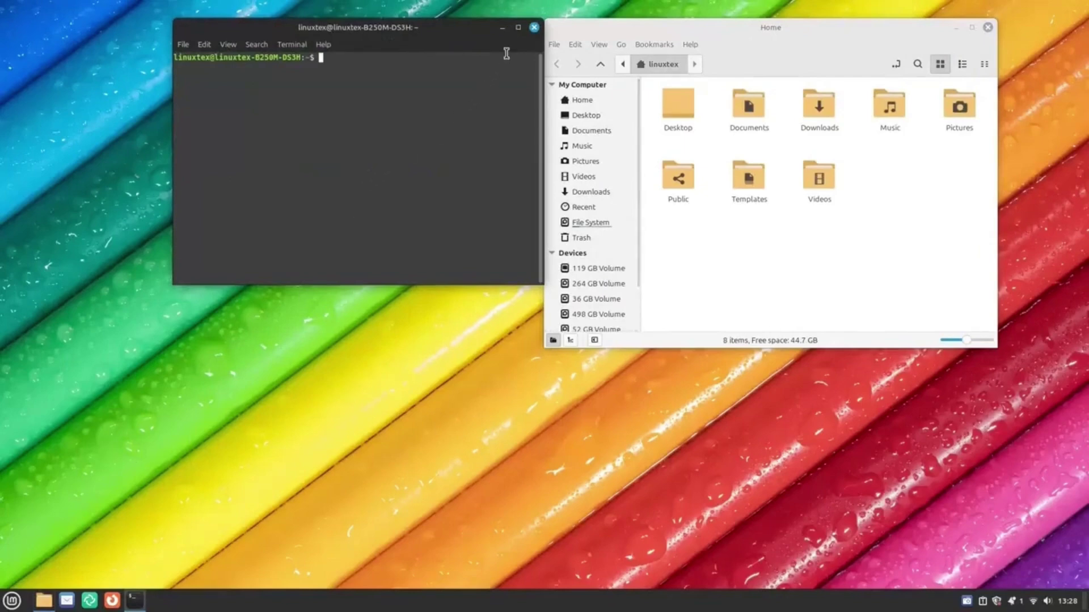
pyautogui.click(533, 27)
pyautogui.click(987, 27)
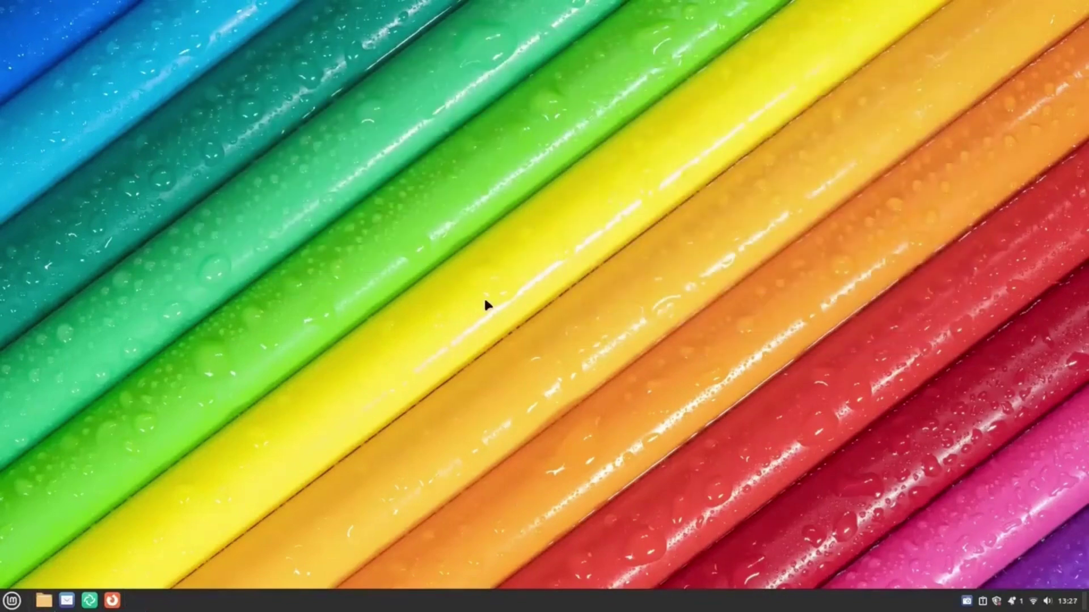
# Search 'ter' in the Menu and add Terminal to the panel.
pyautogui.press('super')
pyautogui.write('ter')
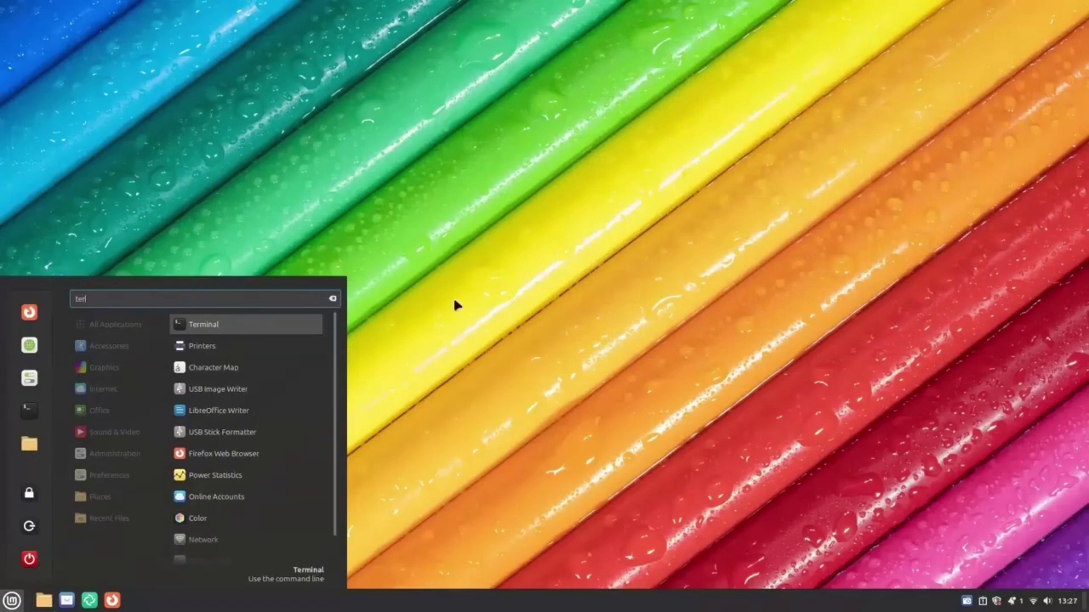
pyautogui.rightClick(278, 324)
pyautogui.click(274, 348)
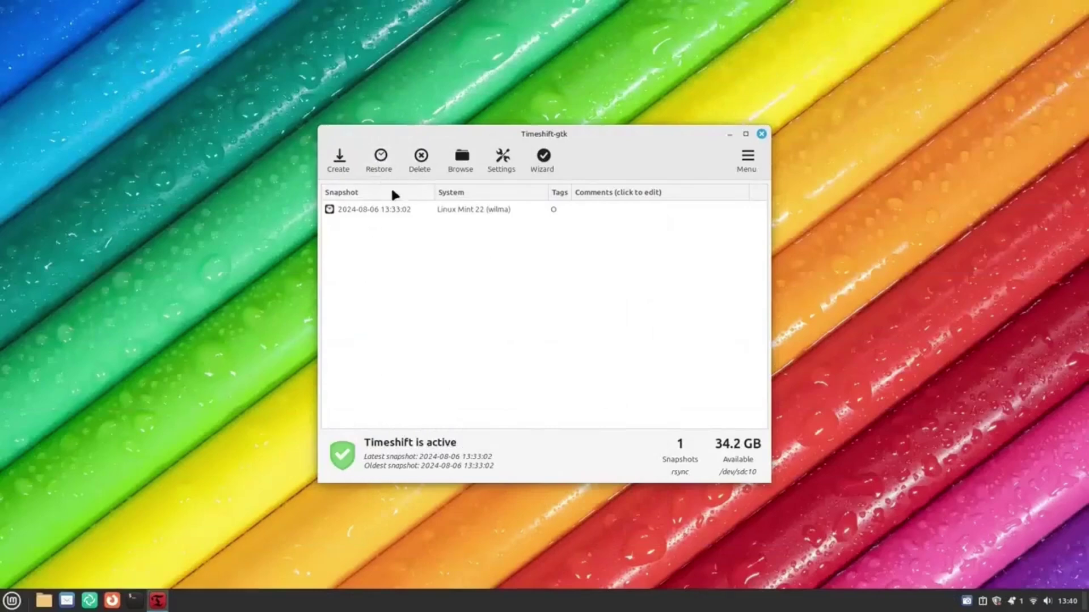
# Select the 2024-08-06 snapshot, then briefly start and cancel the setup wizard.
pyautogui.click(404, 210)
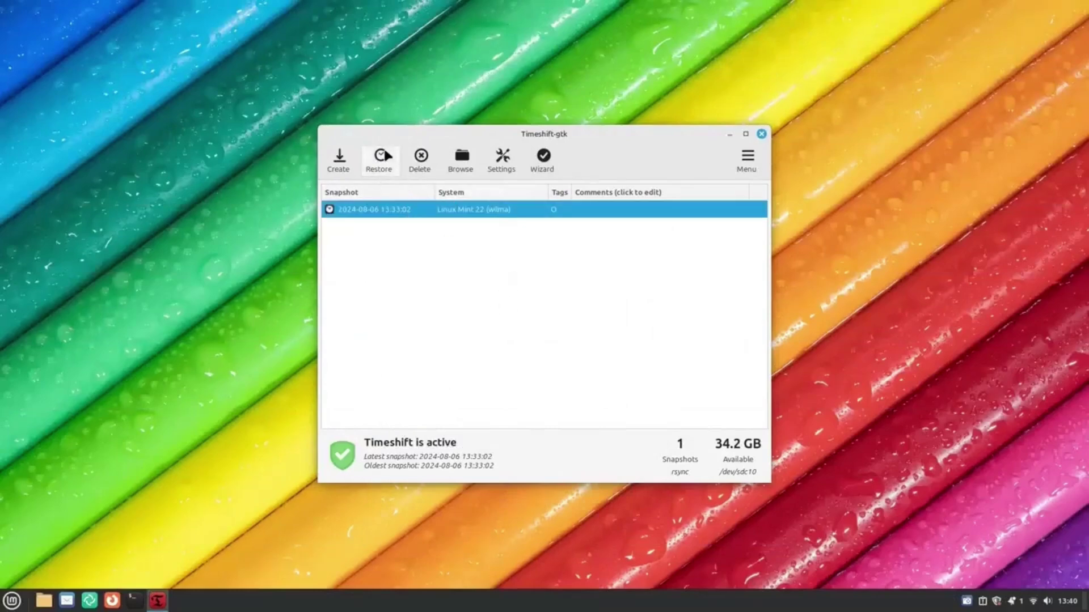
pyautogui.click(758, 162)
pyautogui.click(751, 262)
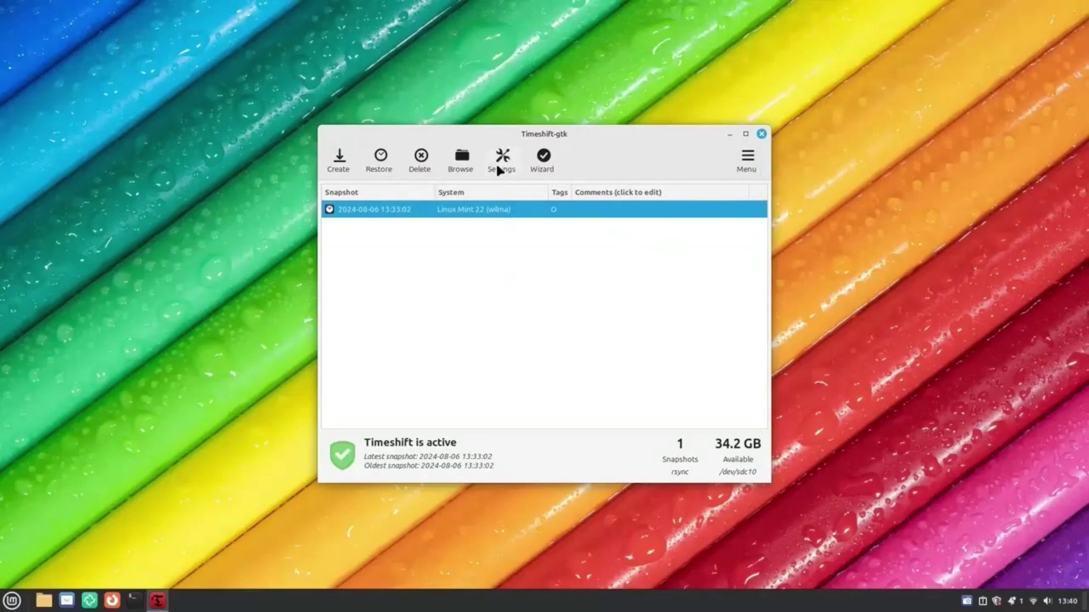
pyautogui.click(543, 156)
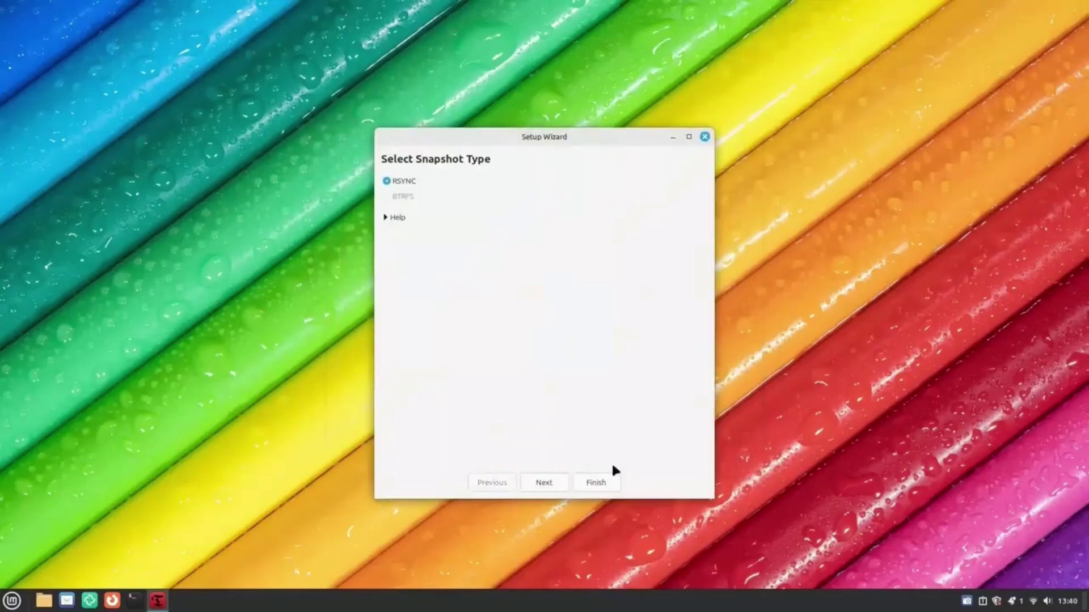
pyautogui.click(564, 484)
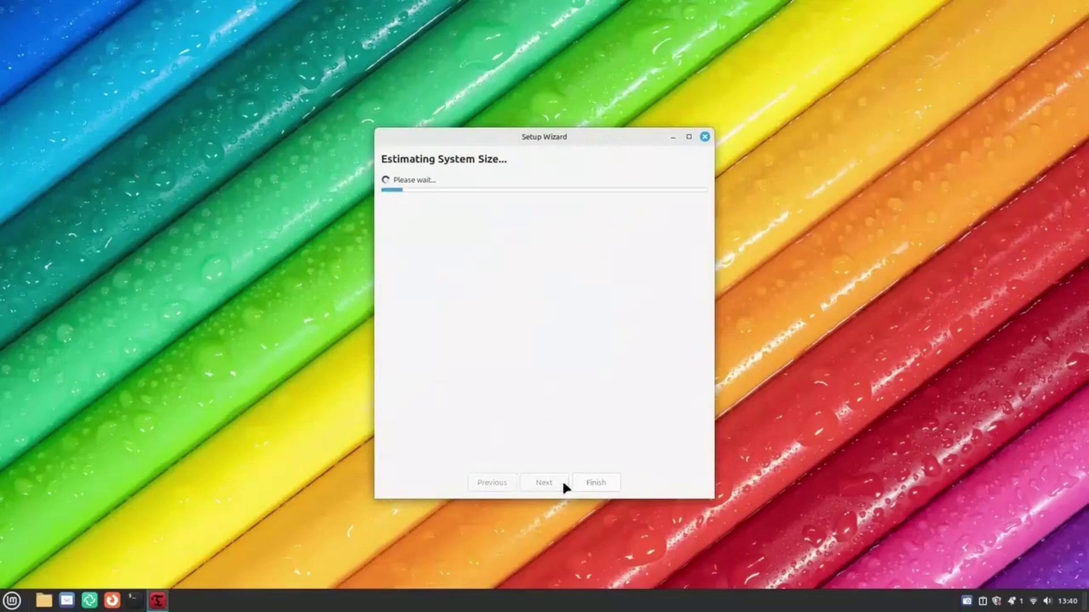
pyautogui.click(703, 138)
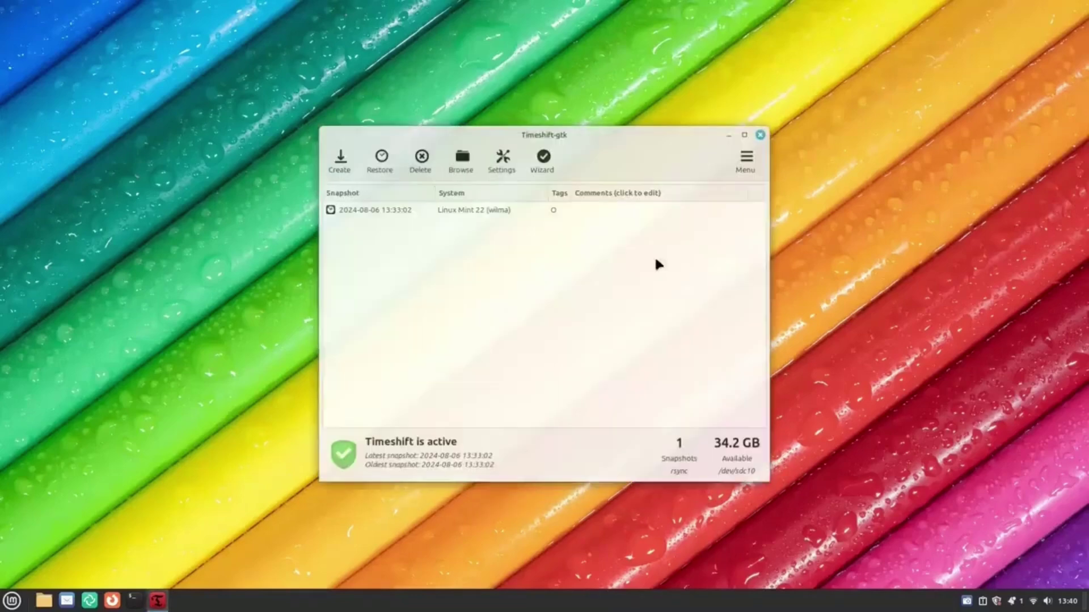
# Review the Location, Schedule, Users, Filters and Misc settings tabs, then close Timeshift.
pyautogui.click(499, 157)
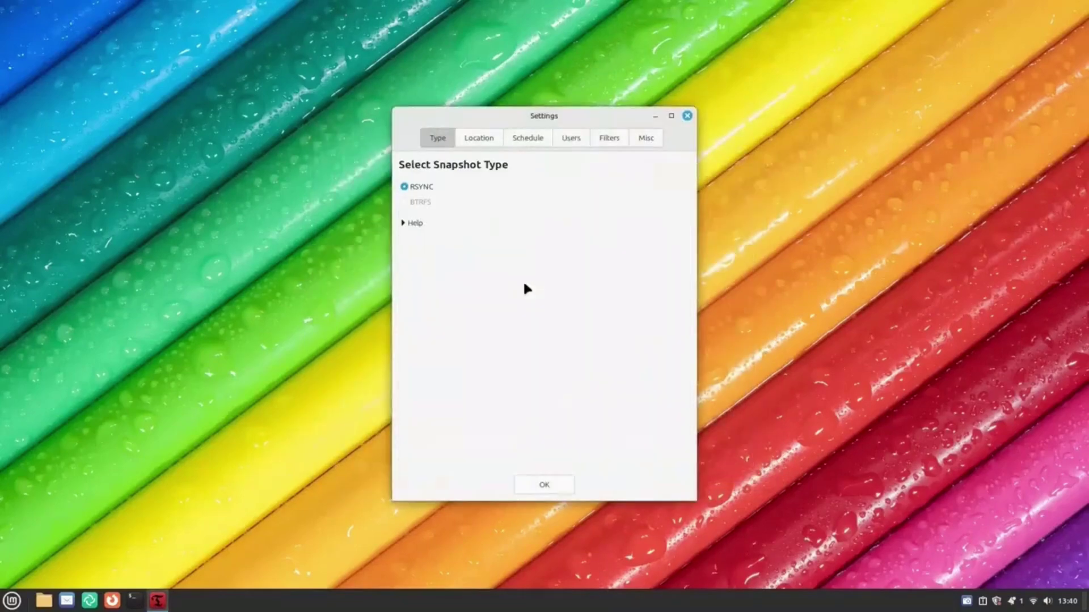
pyautogui.click(496, 138)
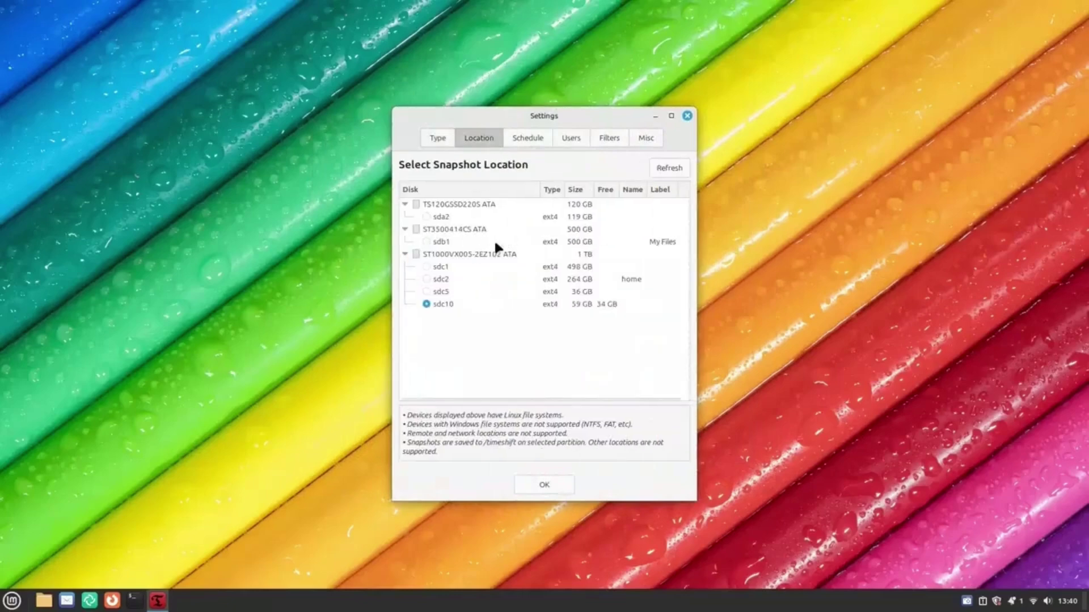
pyautogui.click(528, 139)
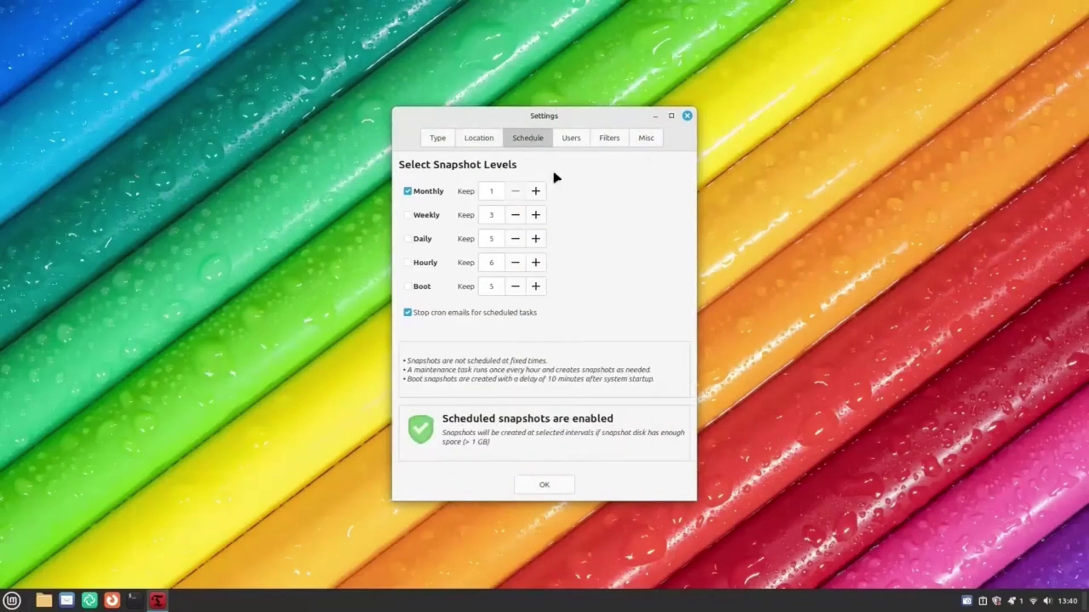
pyautogui.click(572, 141)
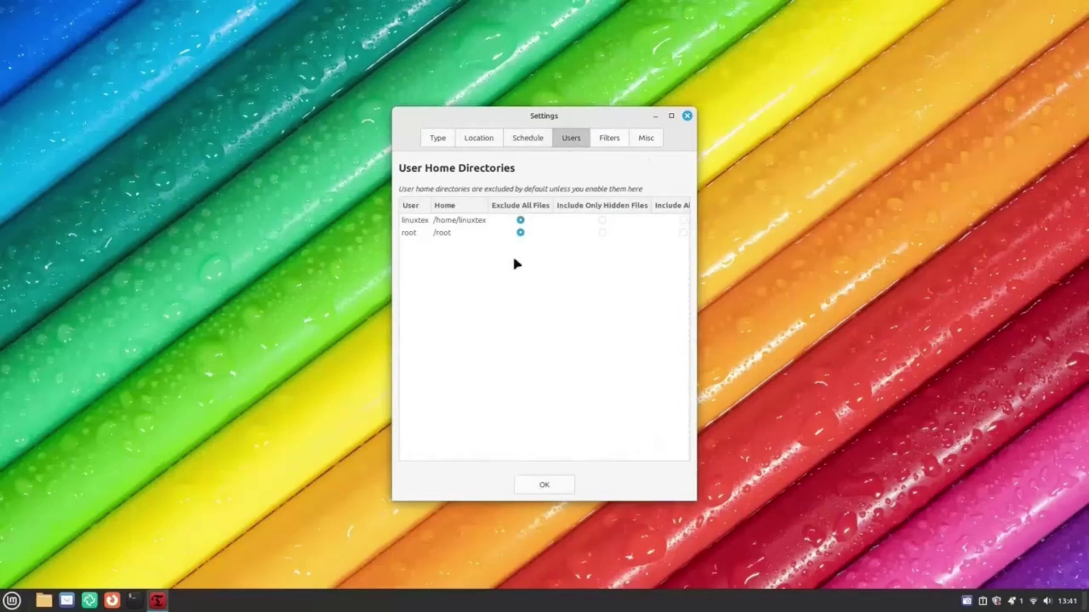
pyautogui.click(598, 146)
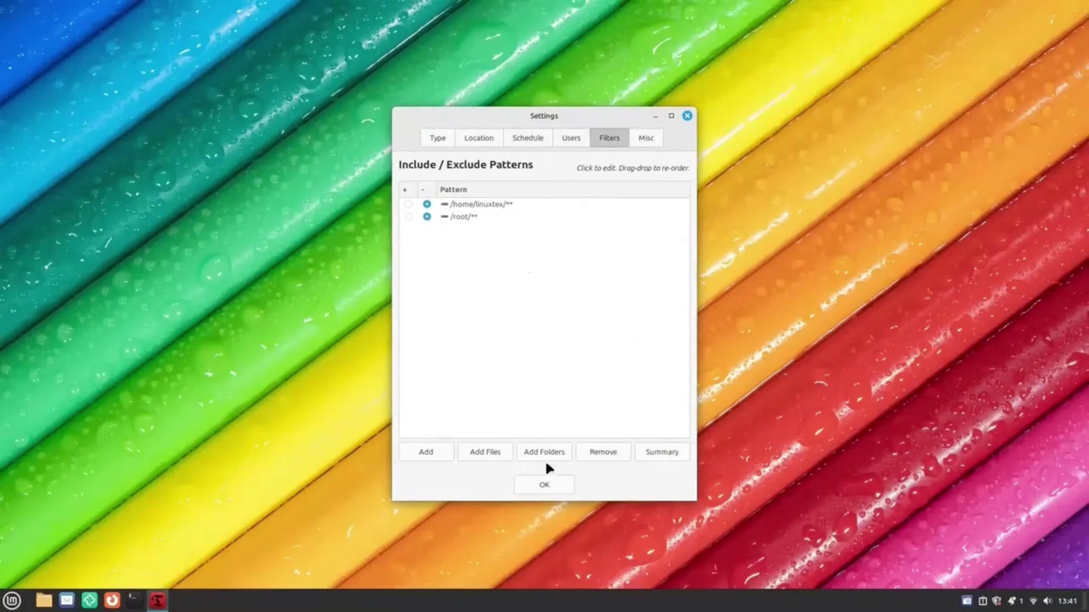
pyautogui.click(645, 140)
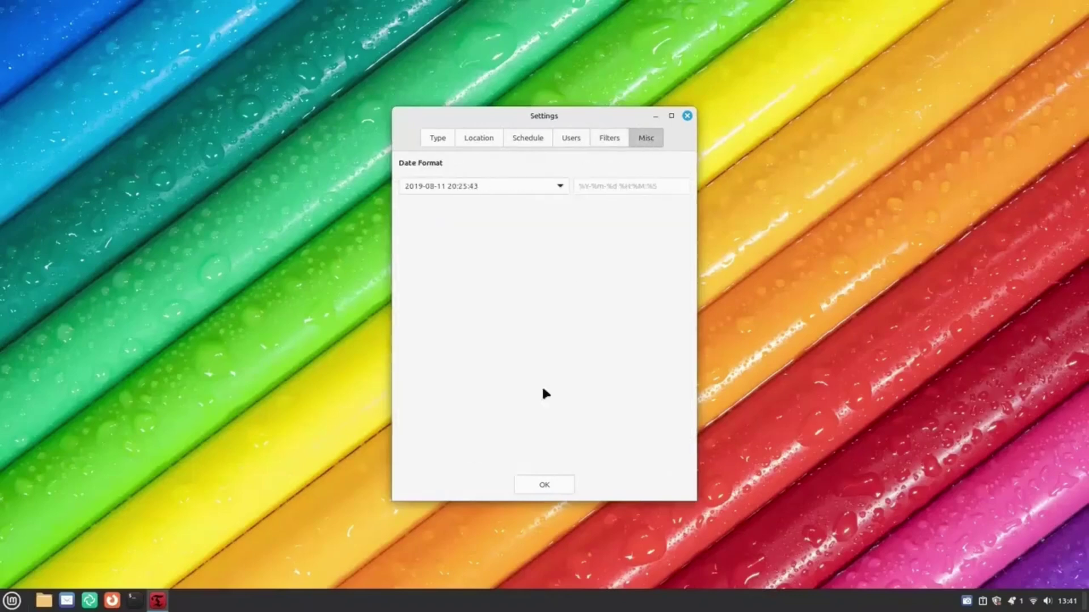
pyautogui.click(610, 142)
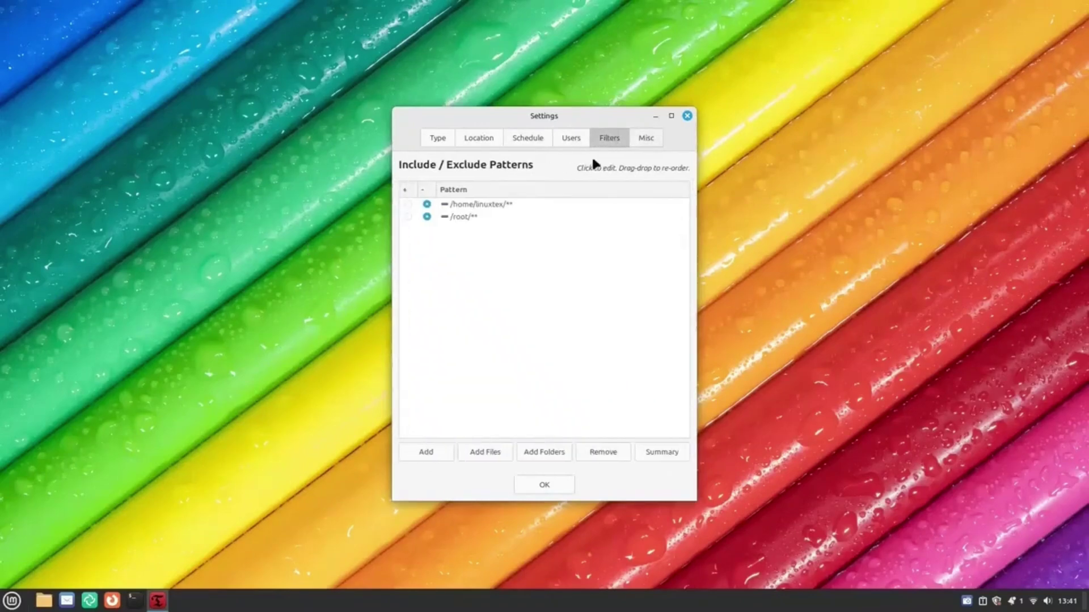
pyautogui.click(561, 139)
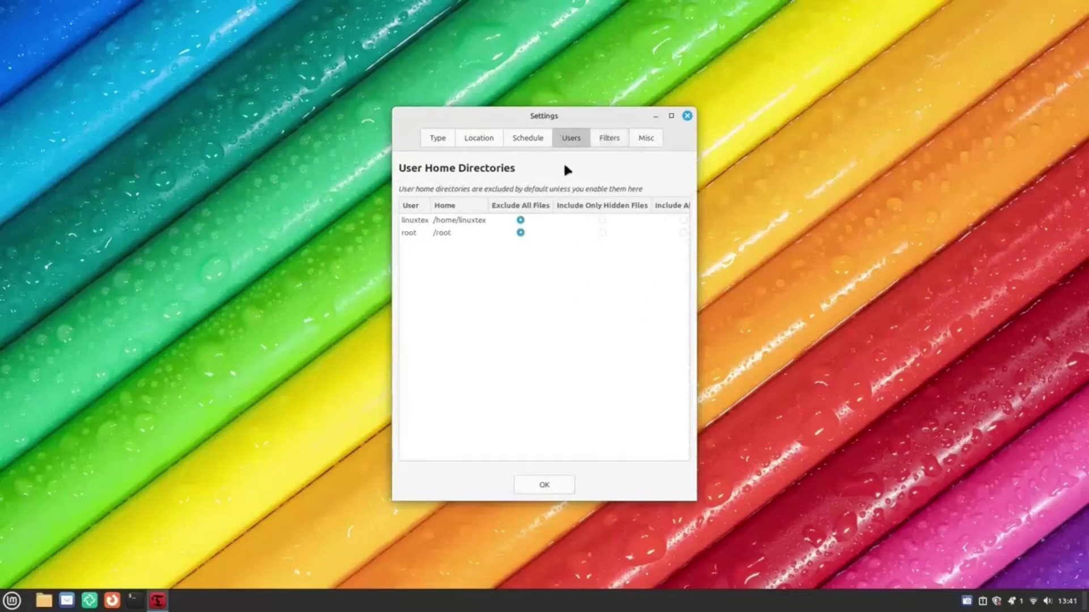
pyautogui.click(683, 113)
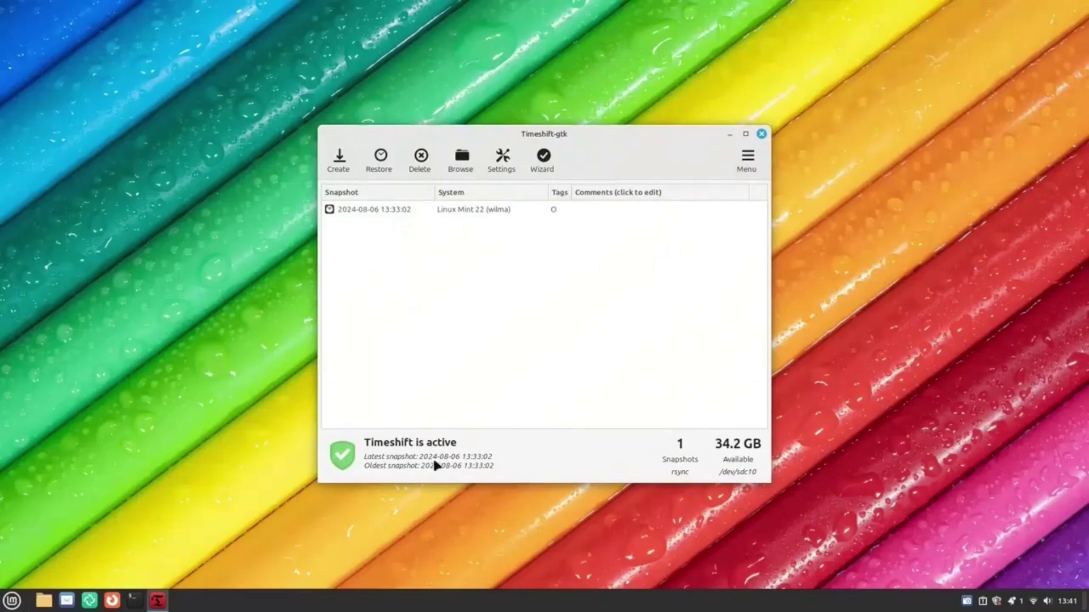
pyautogui.click(410, 213)
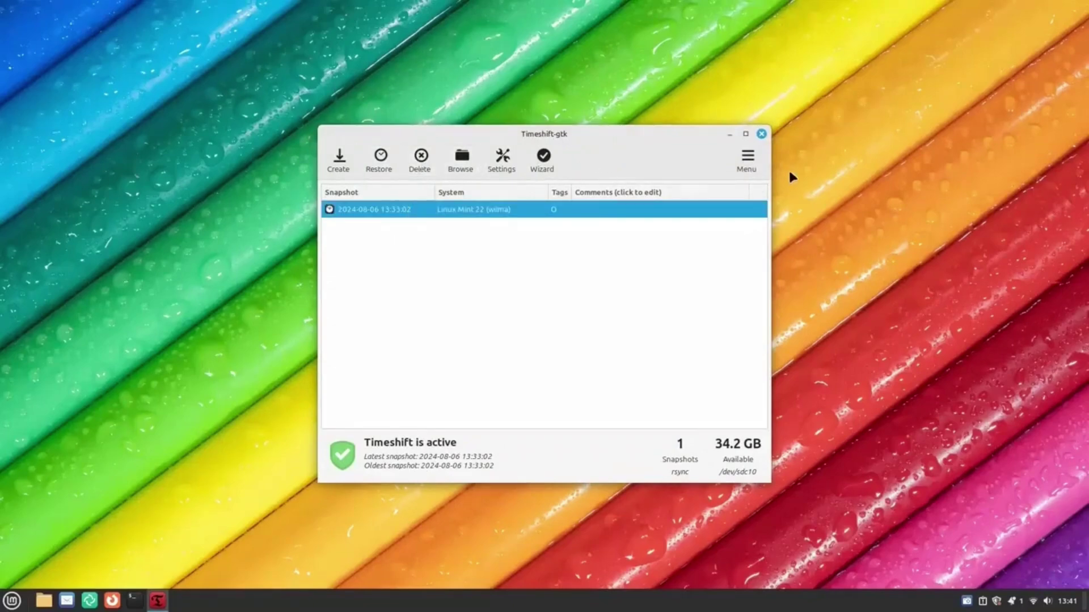
pyautogui.click(761, 135)
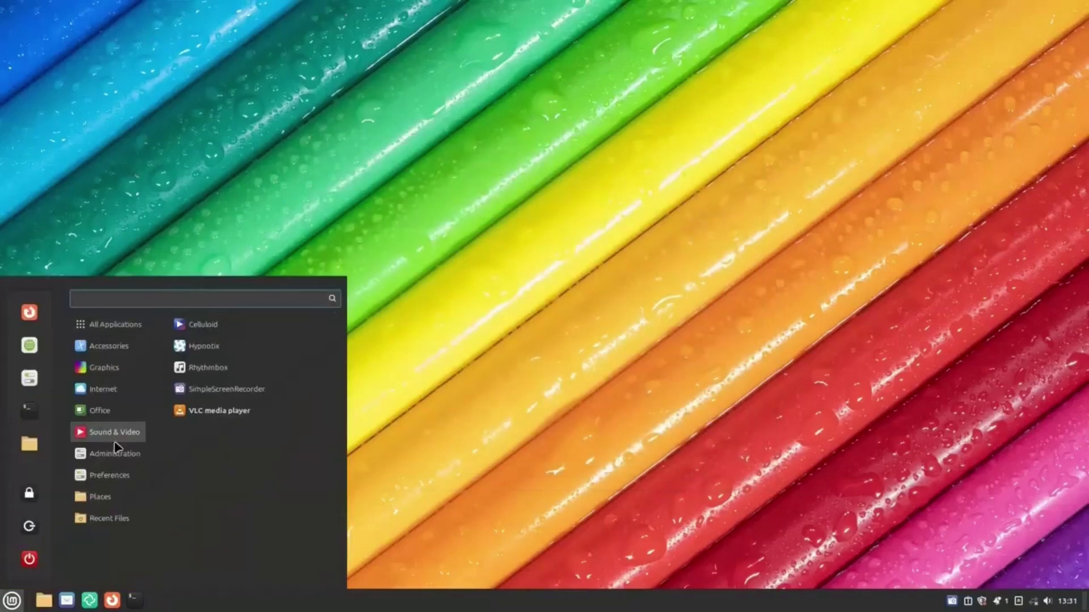
# Relaunch Timeshift from a 'time' menu search and keep the RSYNC snapshot type.
pyautogui.write('time')
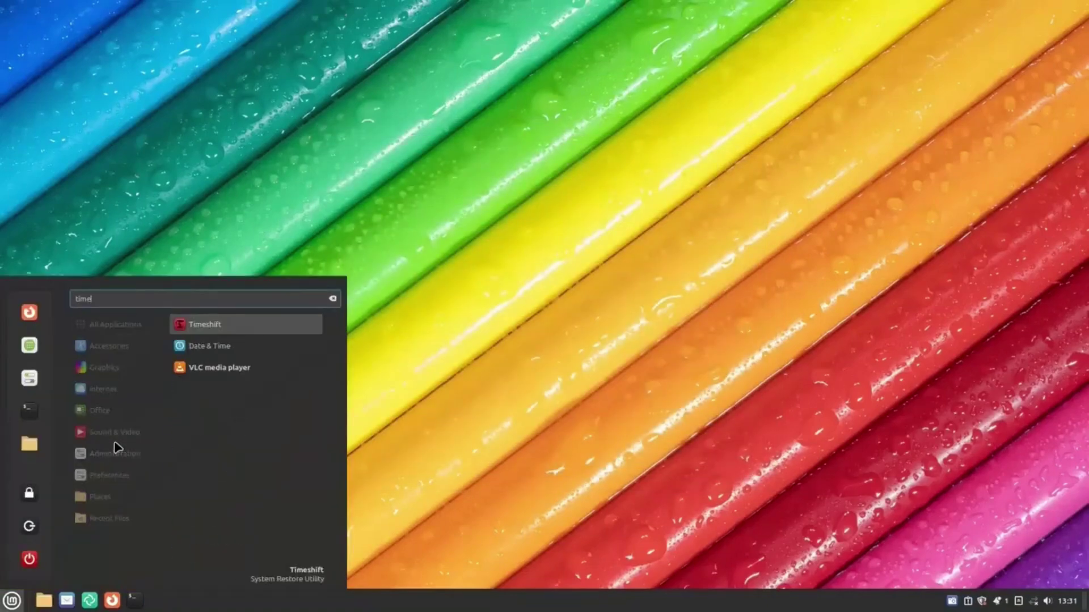
pyautogui.click(227, 324)
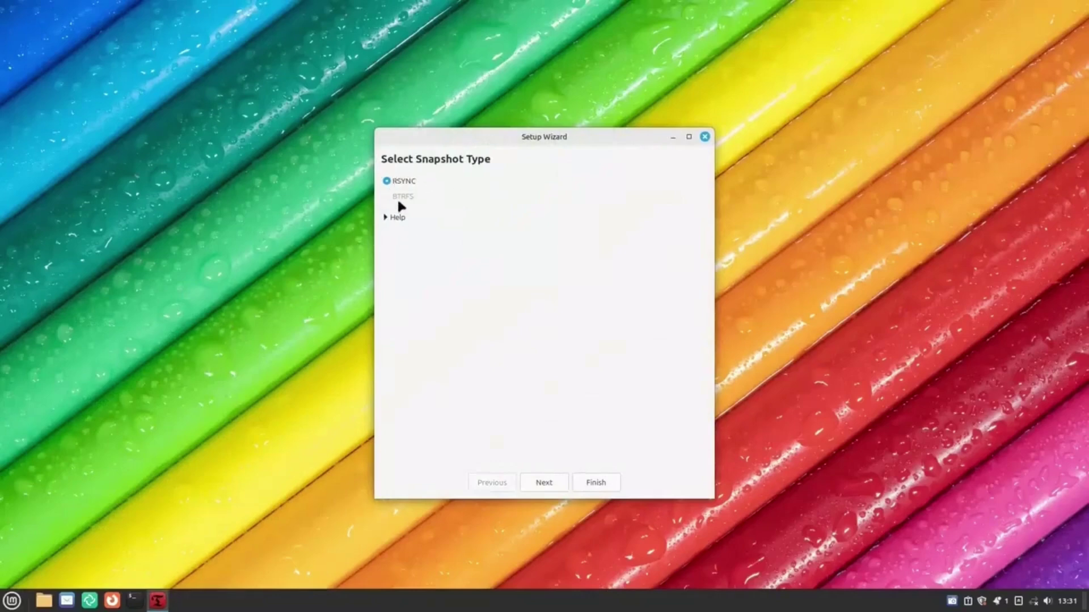
pyautogui.click(539, 481)
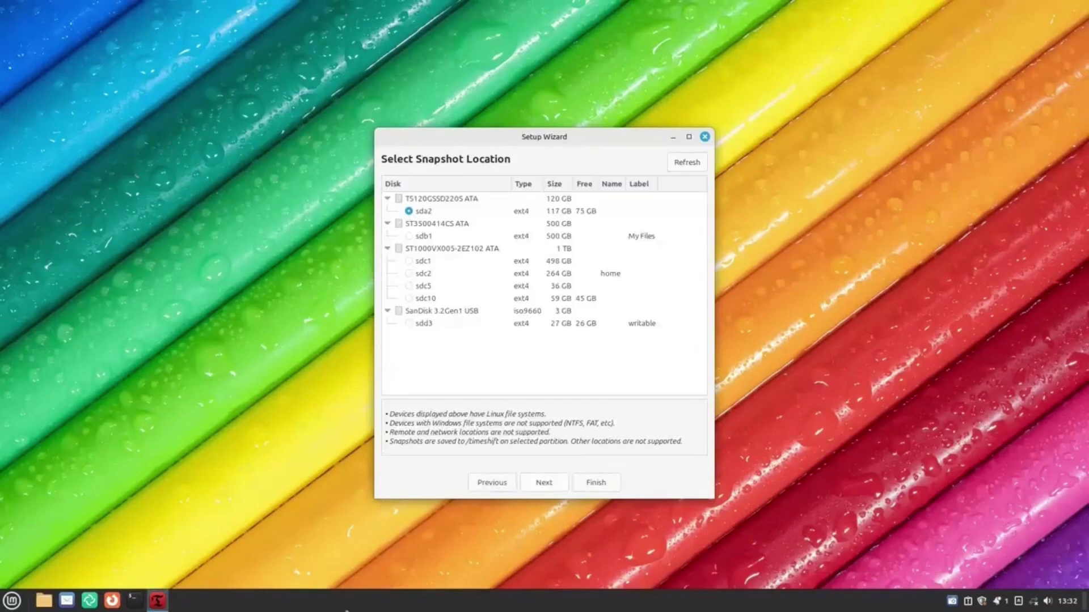
# Pick the snapshot partition, trying sdb1, sdc10, sdc2 and sdd3, and continue.
pyautogui.click(418, 237)
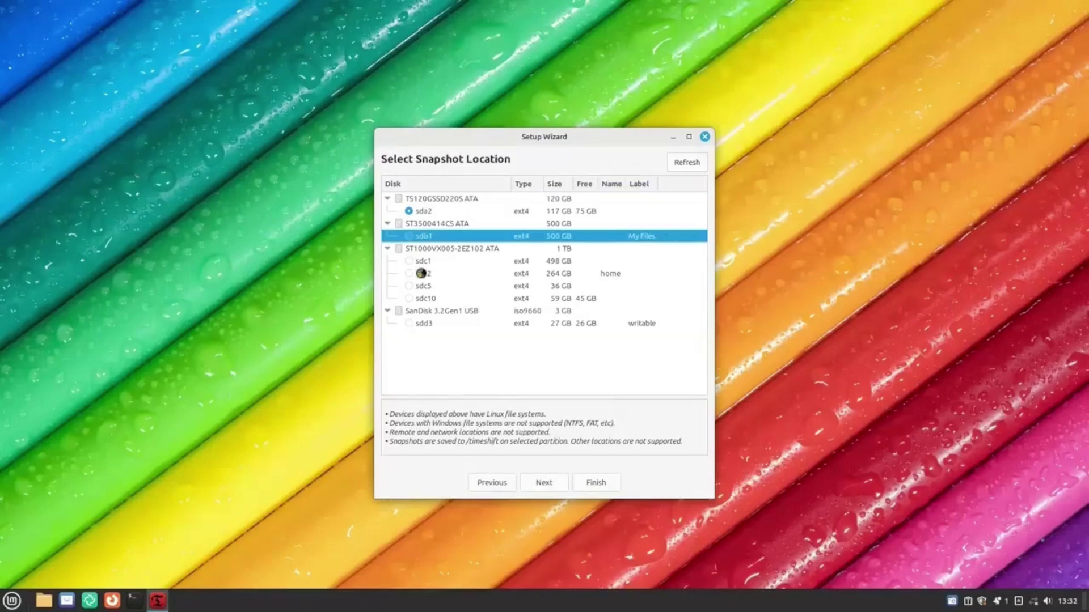
pyautogui.click(435, 300)
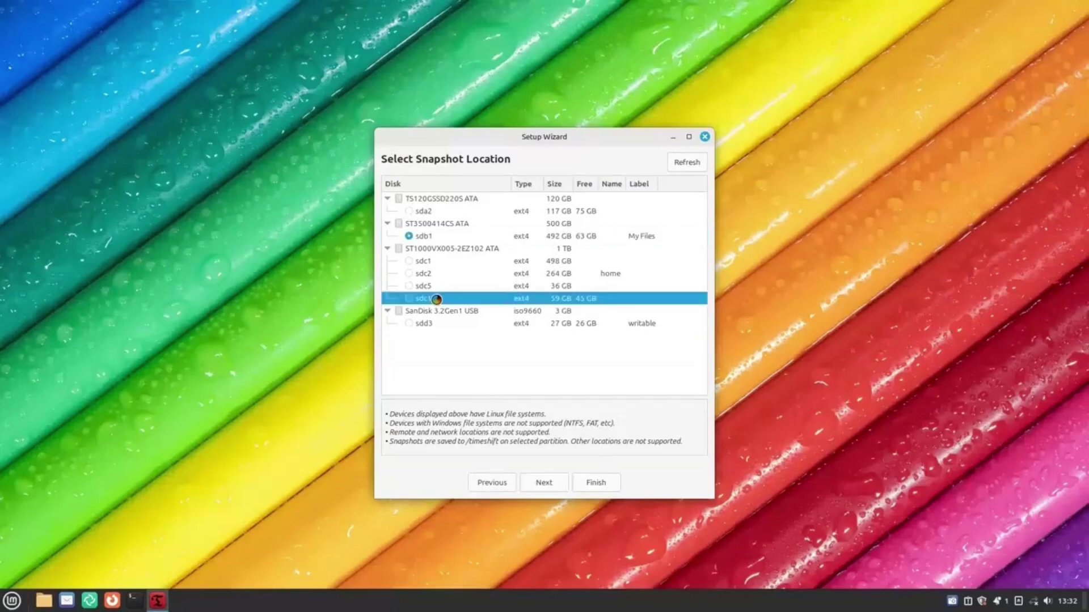
pyautogui.click(451, 274)
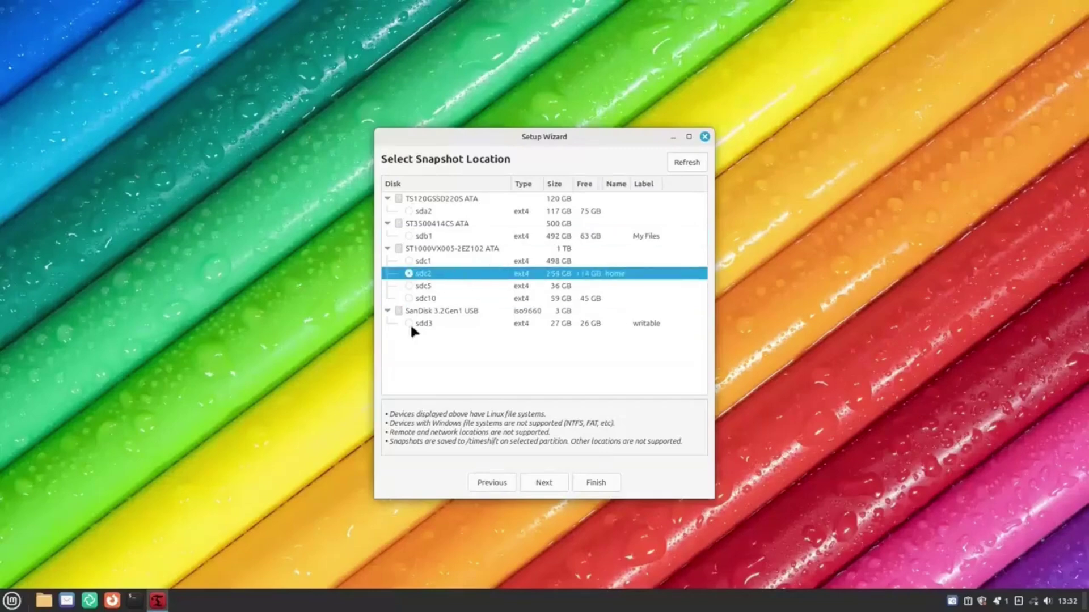
pyautogui.click(453, 300)
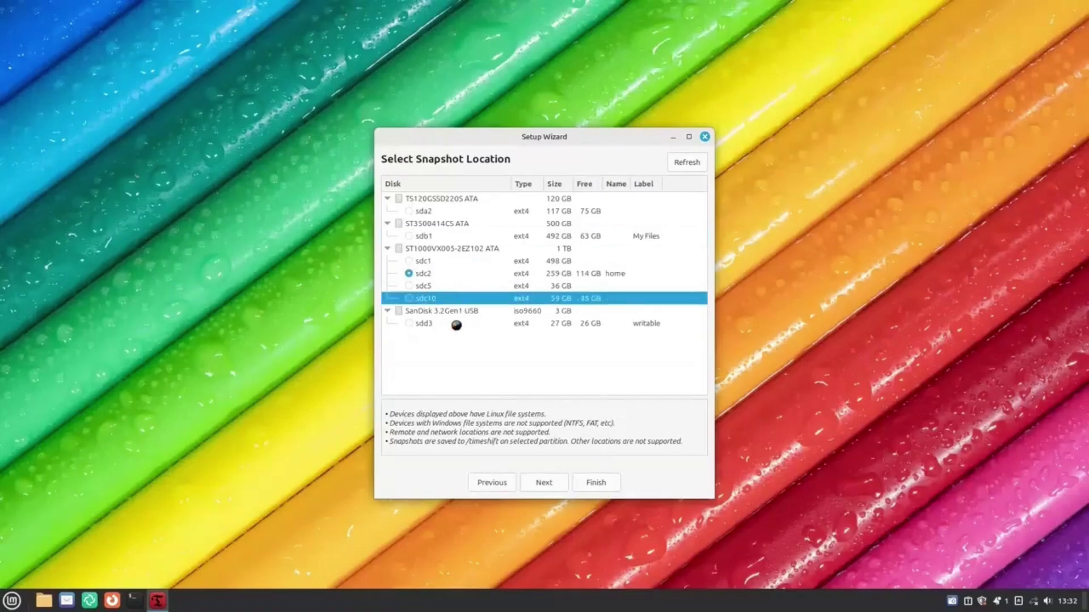
pyautogui.click(452, 312)
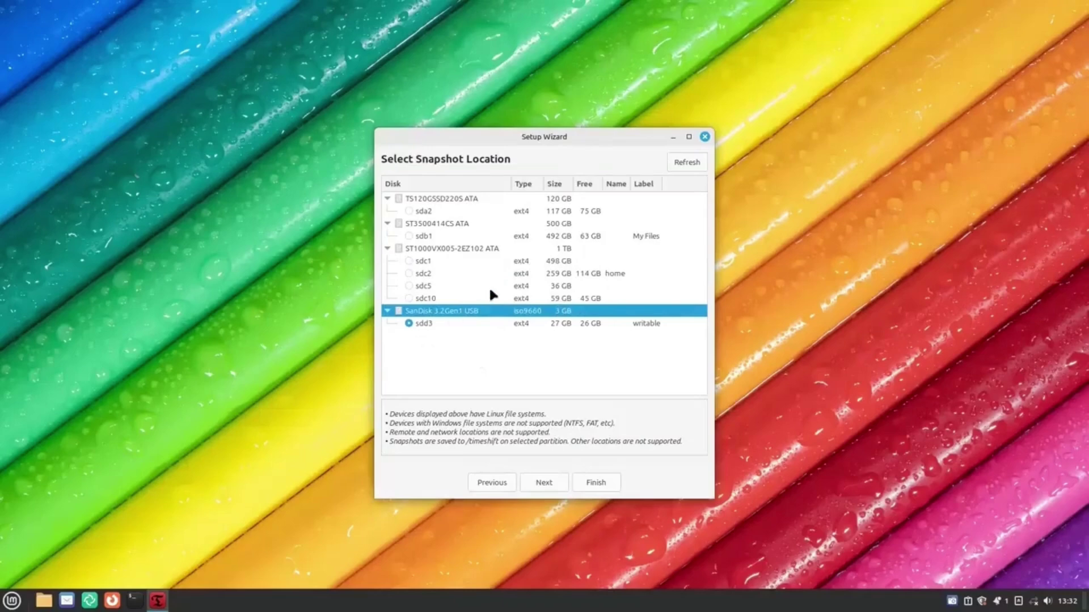
pyautogui.click(561, 479)
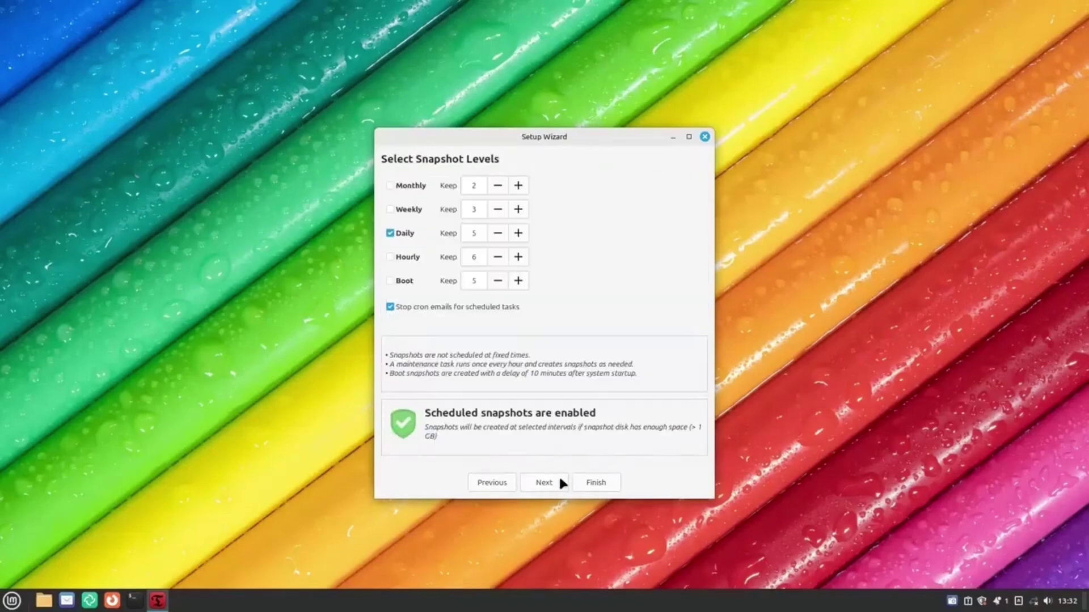
# Replace Daily with Monthly snapshots keeping 1, leave home excluded, and finish the wizard.
pyautogui.click(391, 234)
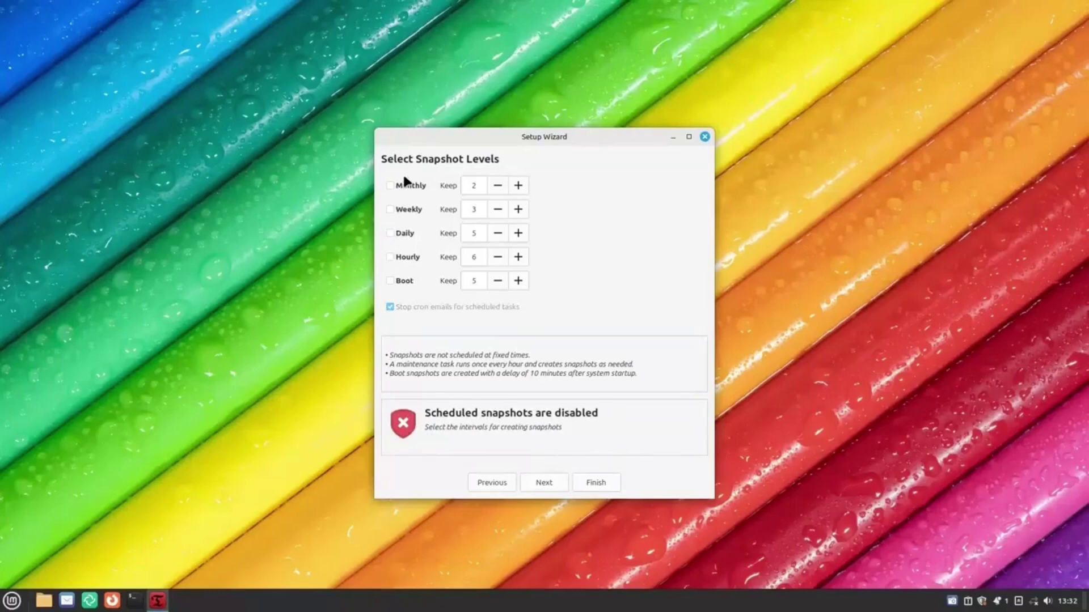
pyautogui.click(405, 186)
pyautogui.click(501, 187)
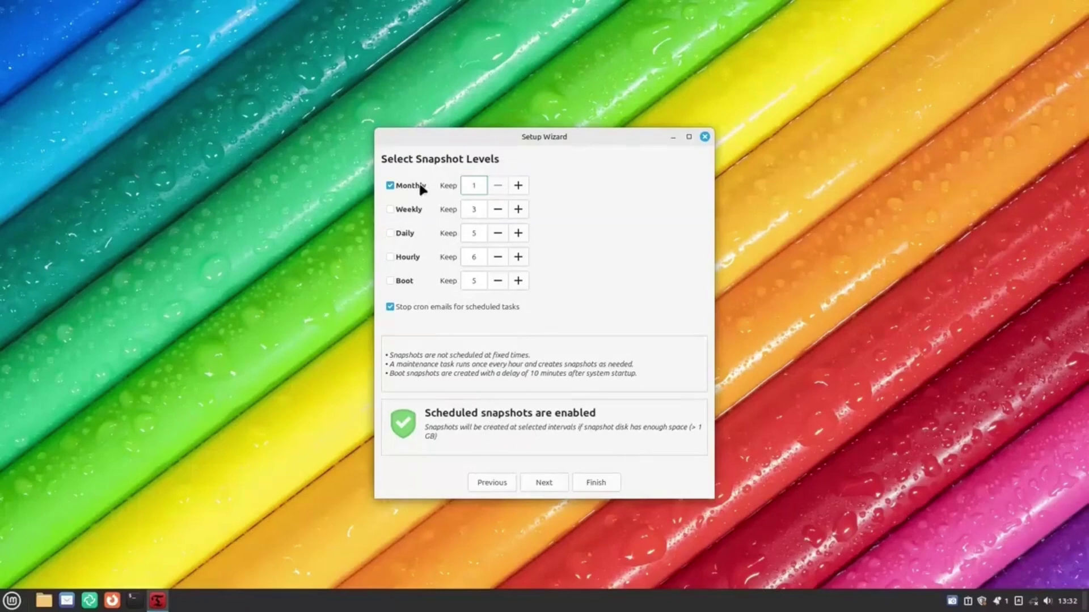
pyautogui.click(545, 482)
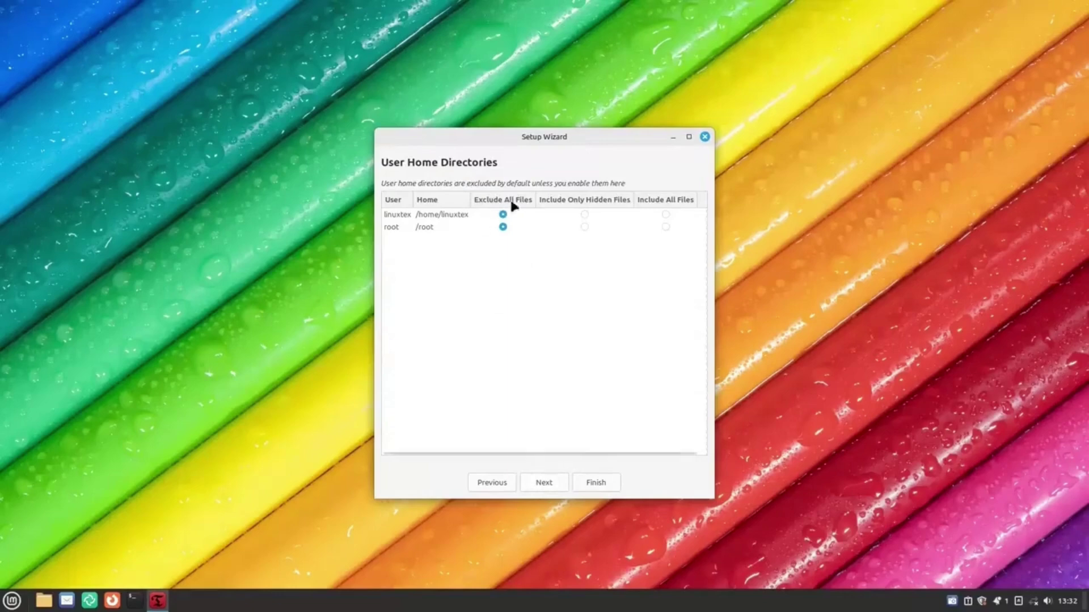
pyautogui.click(545, 482)
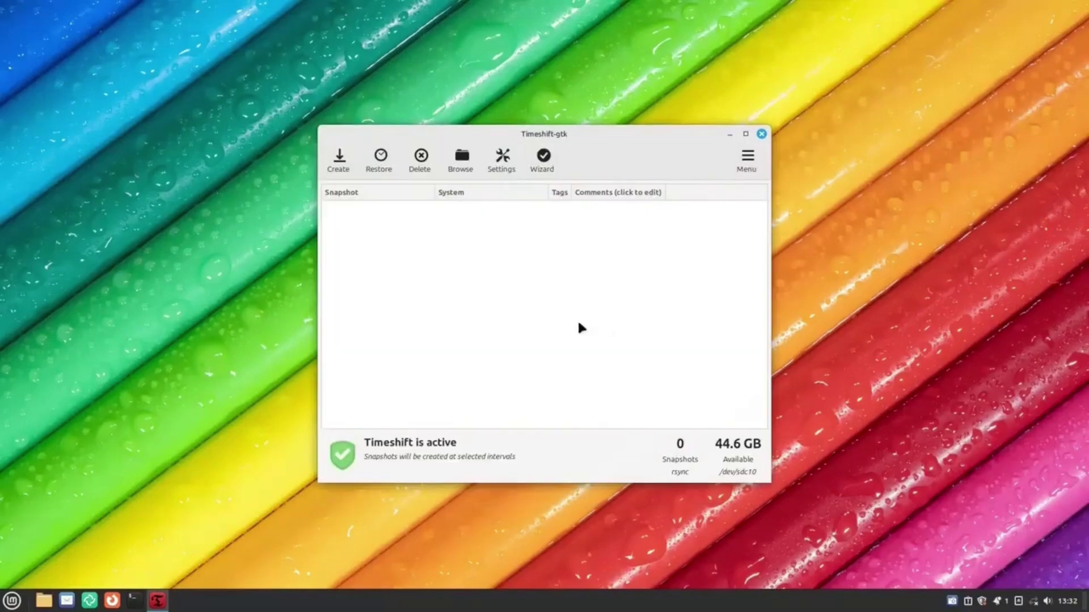
# Create a new Timeshift snapshot and move its progress dialog lower.
pyautogui.click(352, 160)
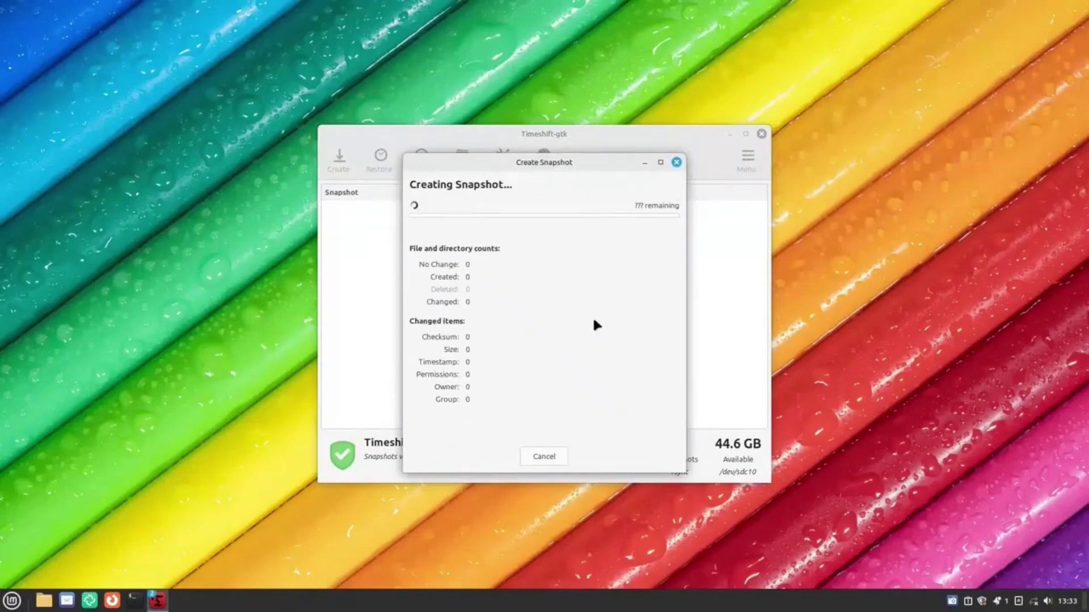
pyautogui.moveTo(490, 176); pyautogui.dragTo(530, 241)
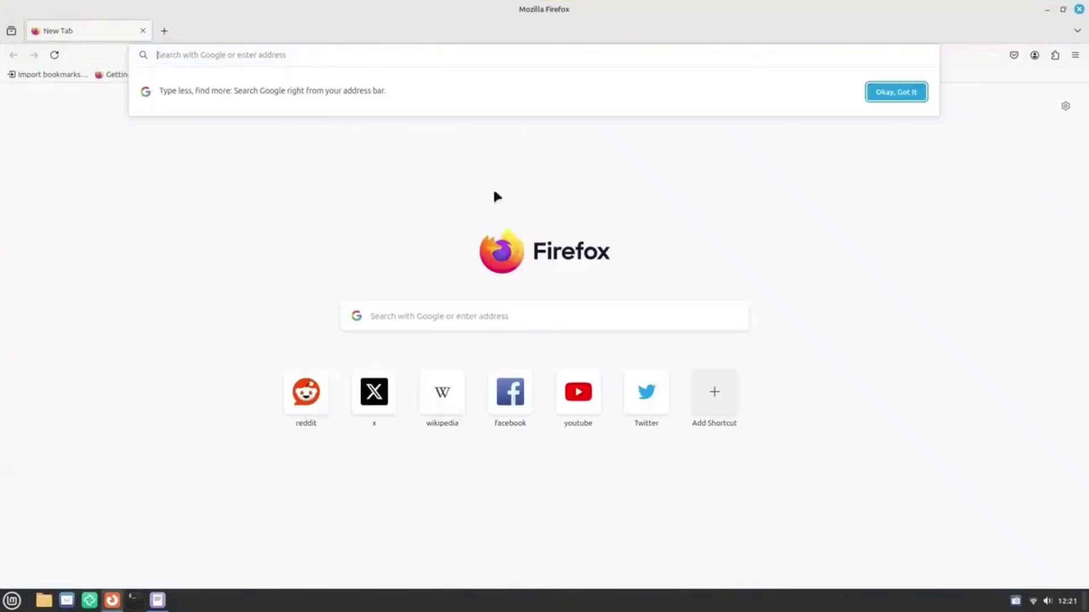
# Open Reddit, X and Wikipedia from the shortcut tiles in separate tabs.
pyautogui.click(309, 397)
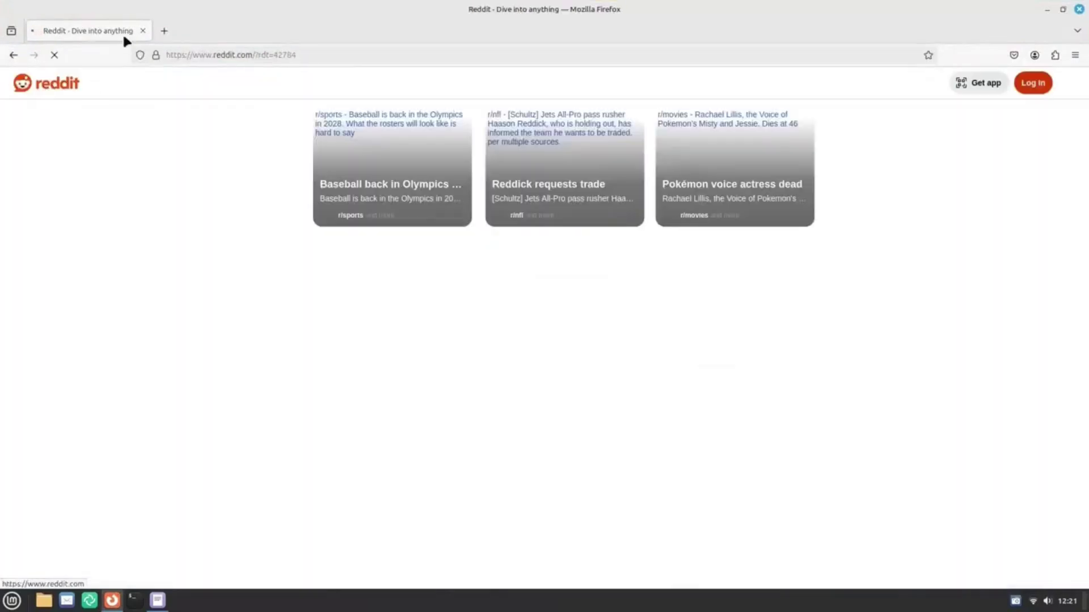
pyautogui.click(164, 31)
pyautogui.click(372, 390)
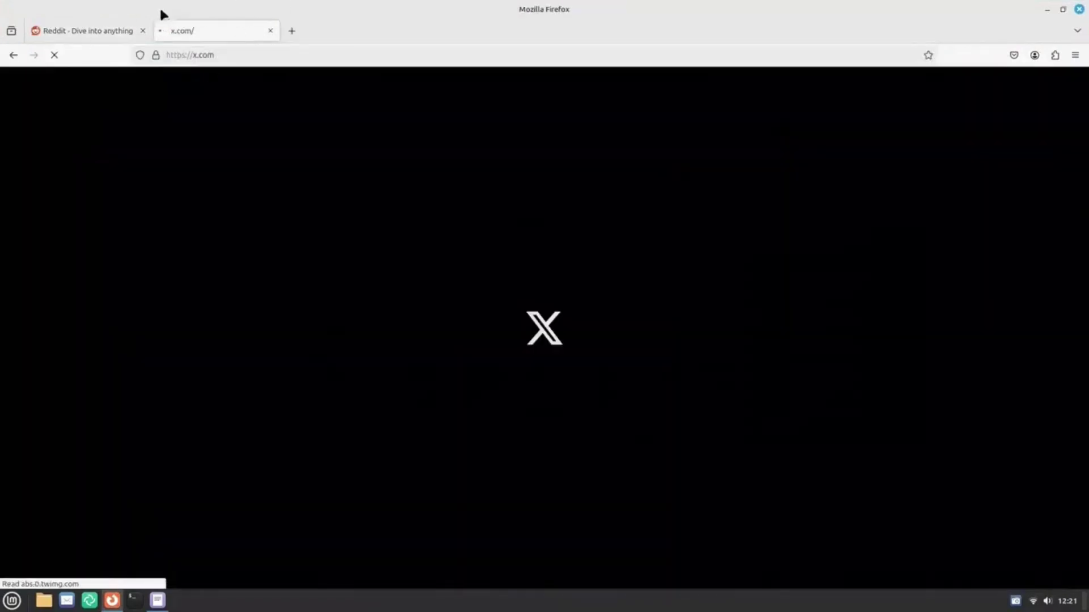
pyautogui.click(292, 31)
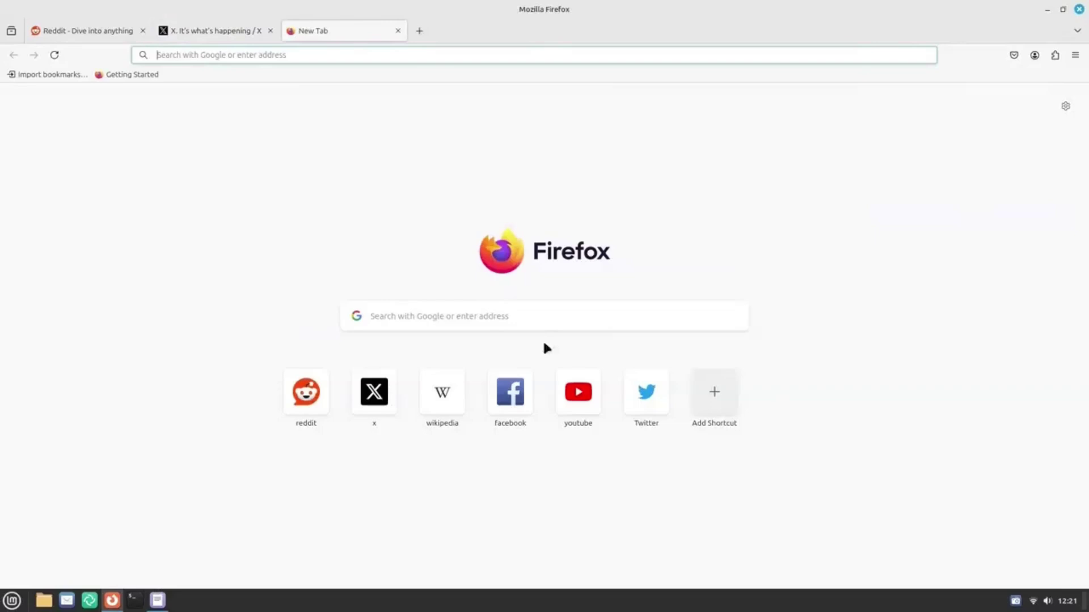
pyautogui.click(456, 392)
# Visit activepieces.com via the address bar, then close it and a stray x.com tab.
pyautogui.click(417, 38)
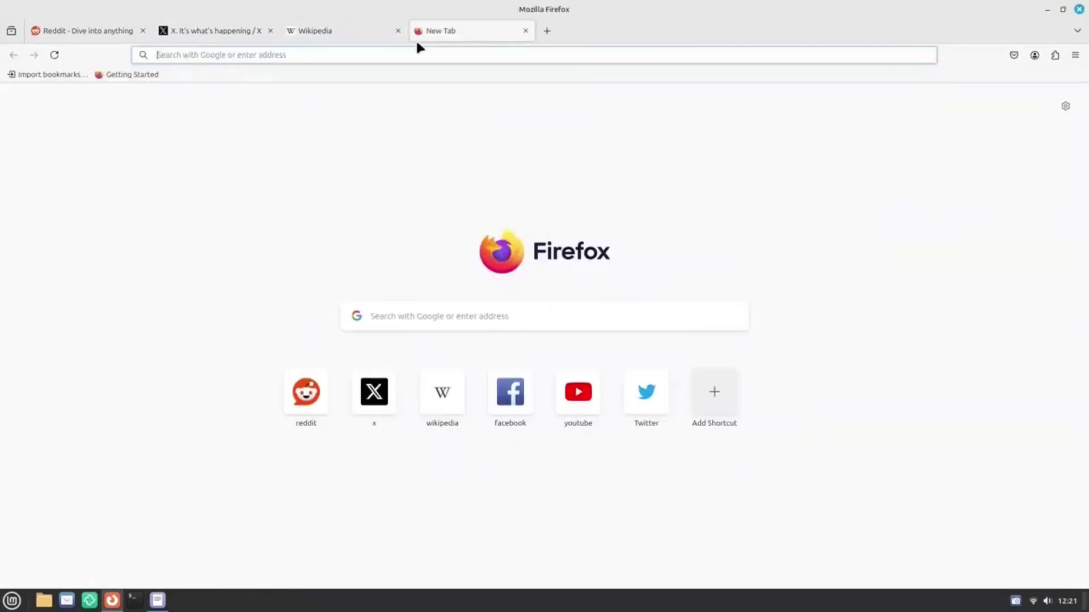
pyautogui.write('acti')
pyautogui.press('Down')
pyautogui.press('Down')
pyautogui.press('Down')
pyautogui.press('Down')
pyautogui.press('Down')
pyautogui.press('Down')
pyautogui.press('Down')
pyautogui.press('Down')
pyautogui.press('Down')
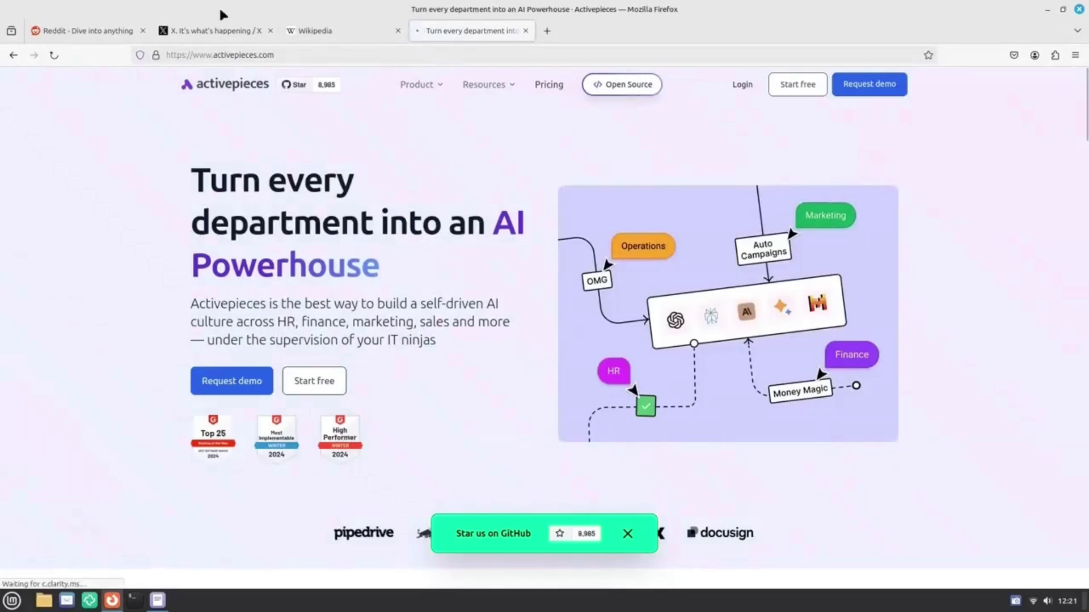
pyautogui.click(547, 31)
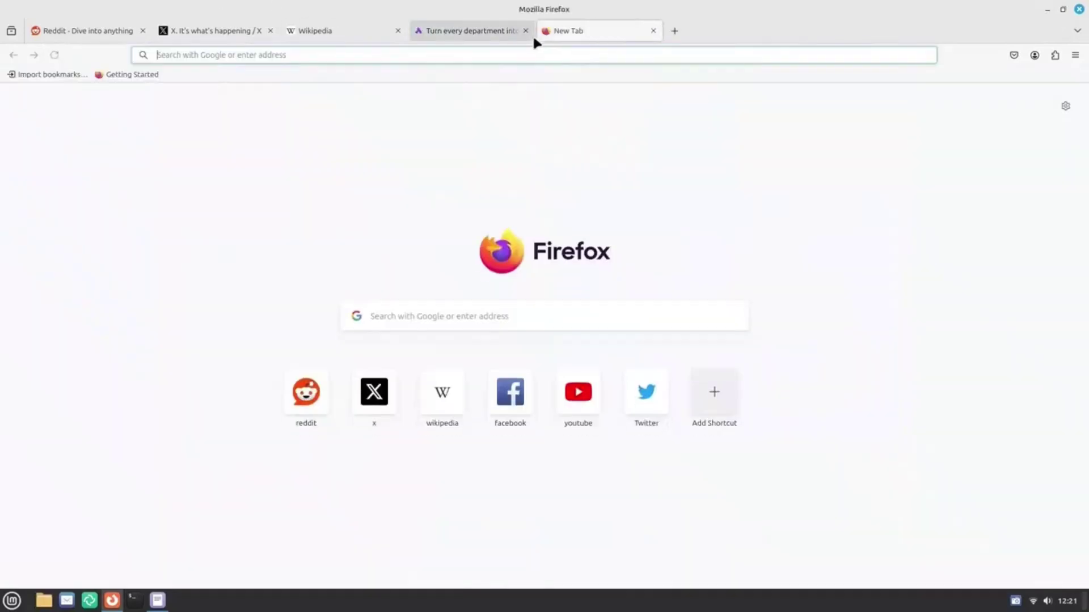
pyautogui.click(525, 31)
pyautogui.click(644, 414)
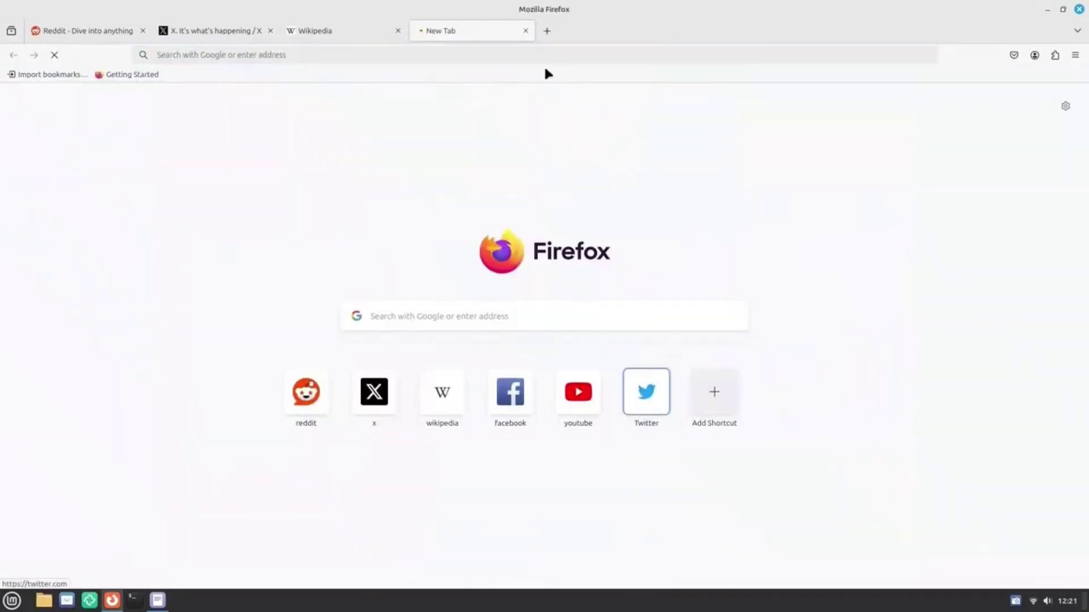
pyautogui.click(525, 31)
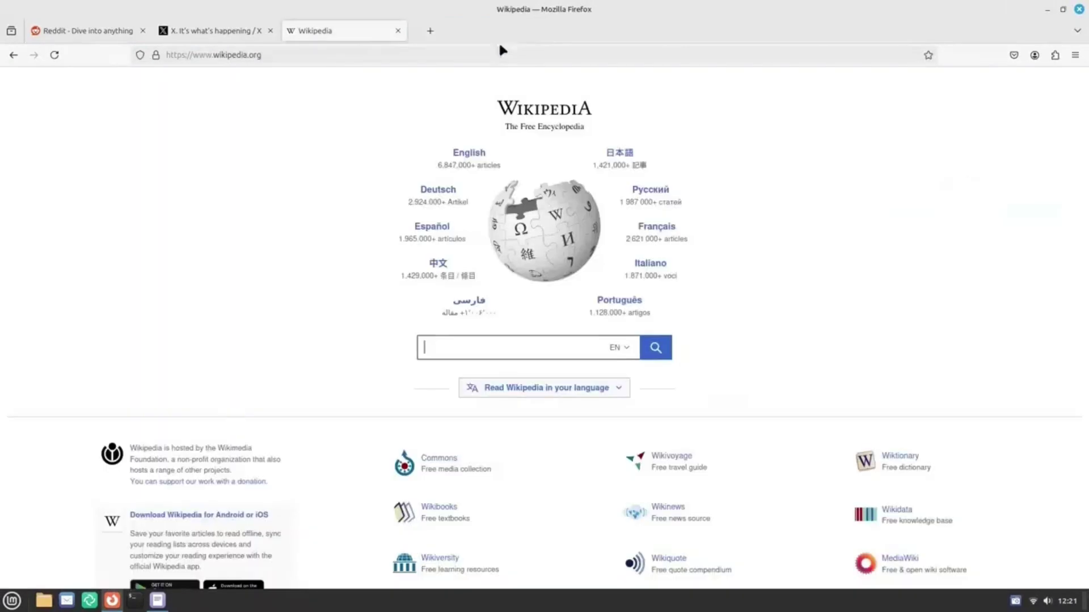
# Reopen activepieces.com from an 'act' suggestion, close its tab and quit Firefox.
pyautogui.click(427, 32)
pyautogui.write('act')
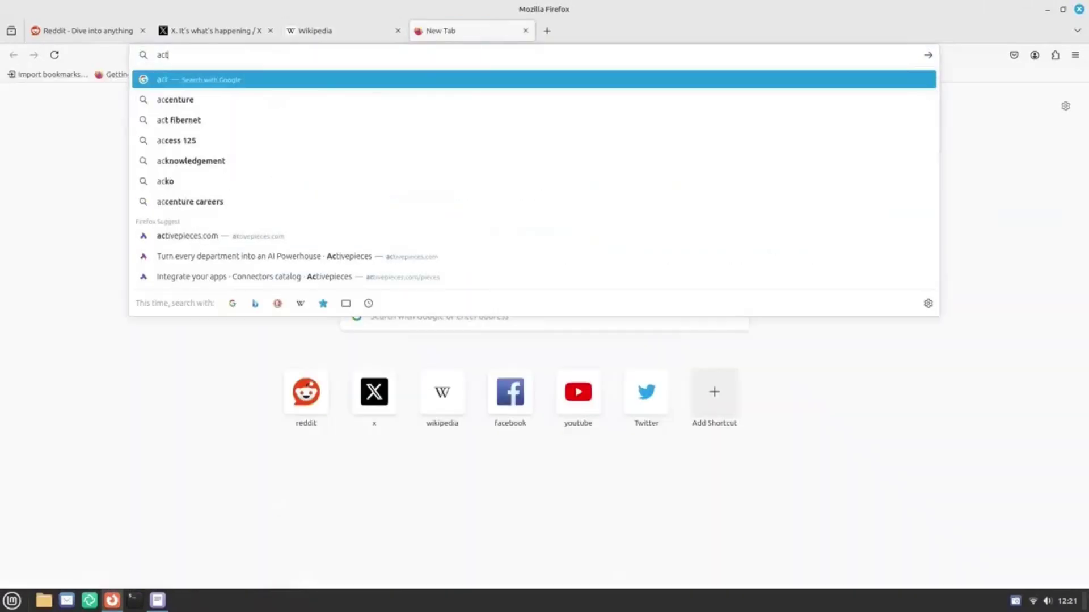
pyautogui.click(249, 234)
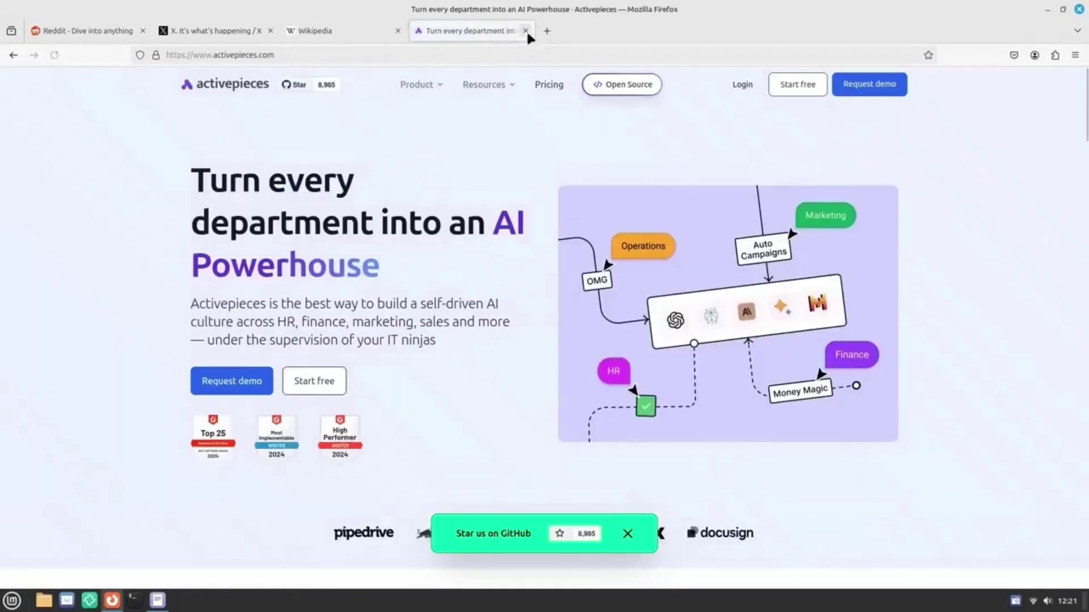
pyautogui.click(525, 31)
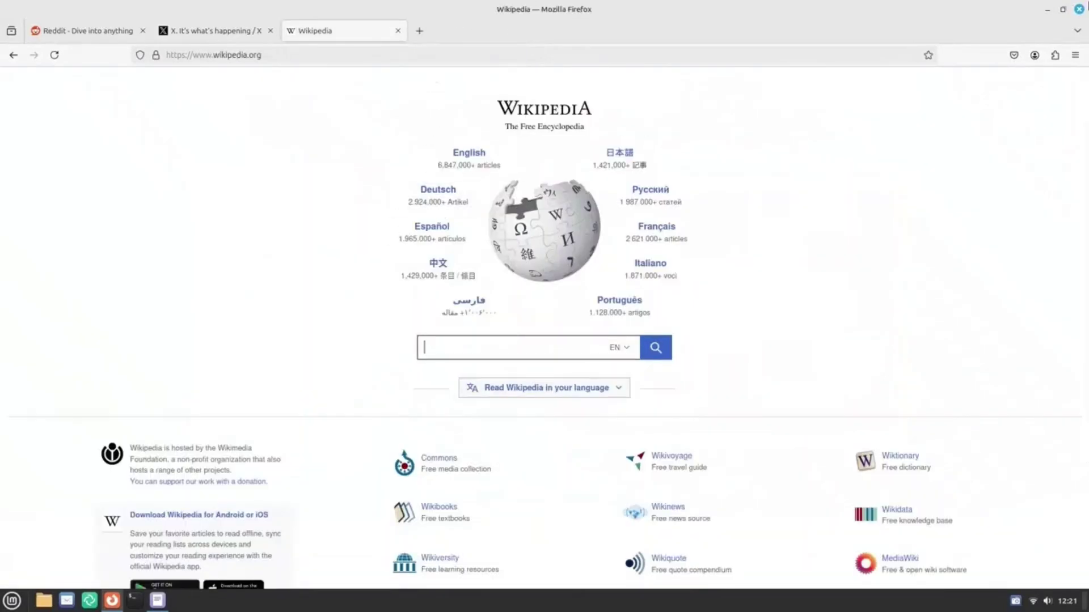
pyautogui.hotkey('ctrl', 'q')
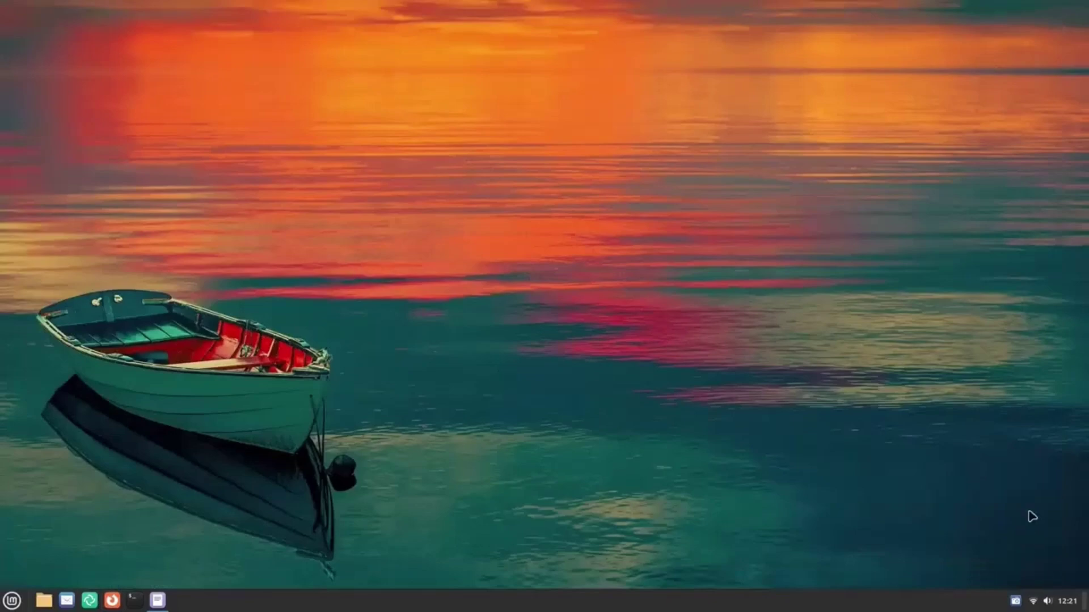
# Open ConnectionError's IPv4 settings and copy 8.8.8.8 from the notes document.
pyautogui.click(1034, 601)
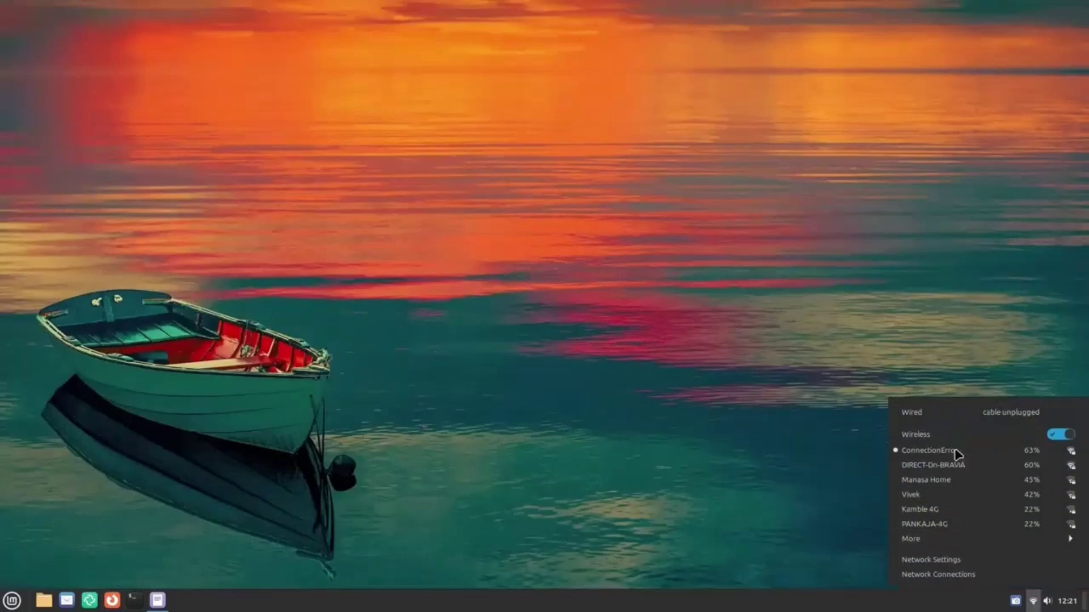
pyautogui.click(951, 558)
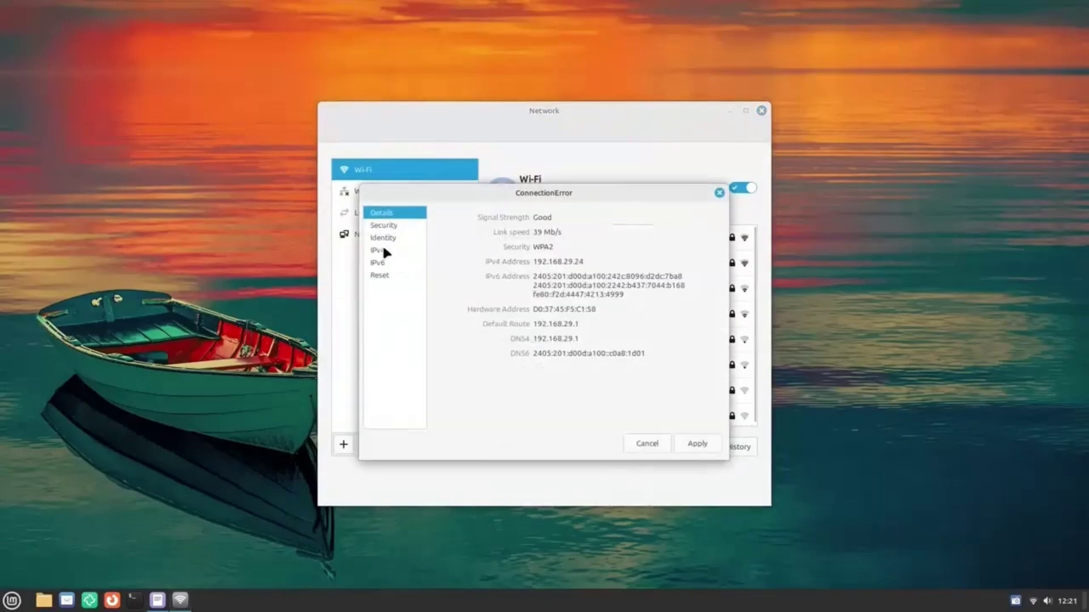
pyautogui.click(383, 249)
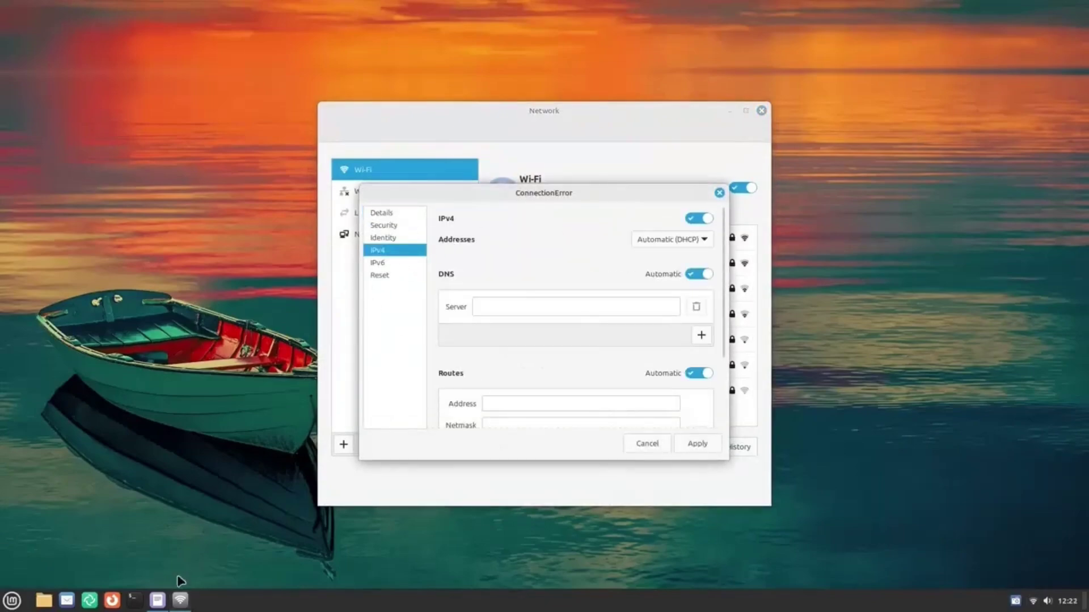
pyautogui.click(158, 600)
pyautogui.doubleClick(52, 128)
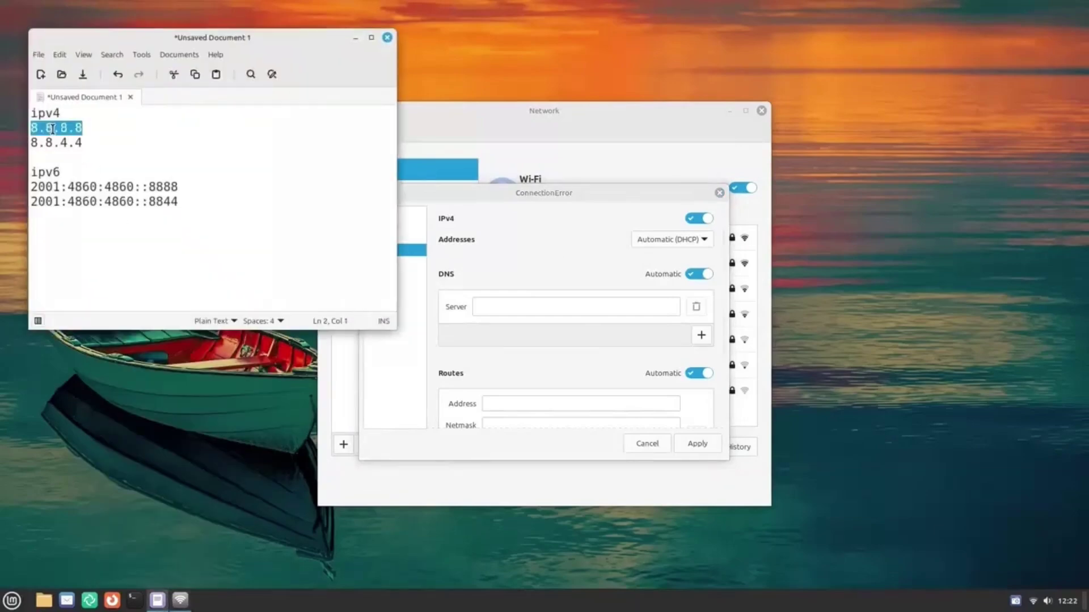
pyautogui.rightClick(52, 129)
pyautogui.click(105, 186)
pyautogui.click(564, 304)
# Set IPv4 DNS to manual with servers 8.8.8.8 and 8.8.4.4 and apply.
pyautogui.click(694, 276)
pyautogui.click(637, 303)
pyautogui.hotkey('ctrl', 'v')
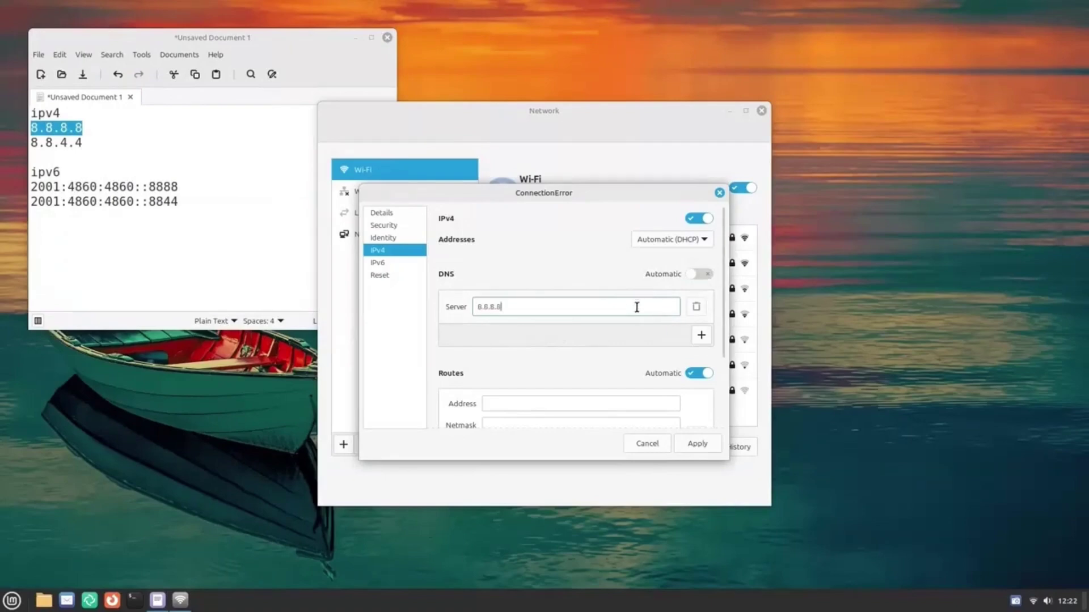
pyautogui.click(702, 336)
pyautogui.tripleClick(59, 142)
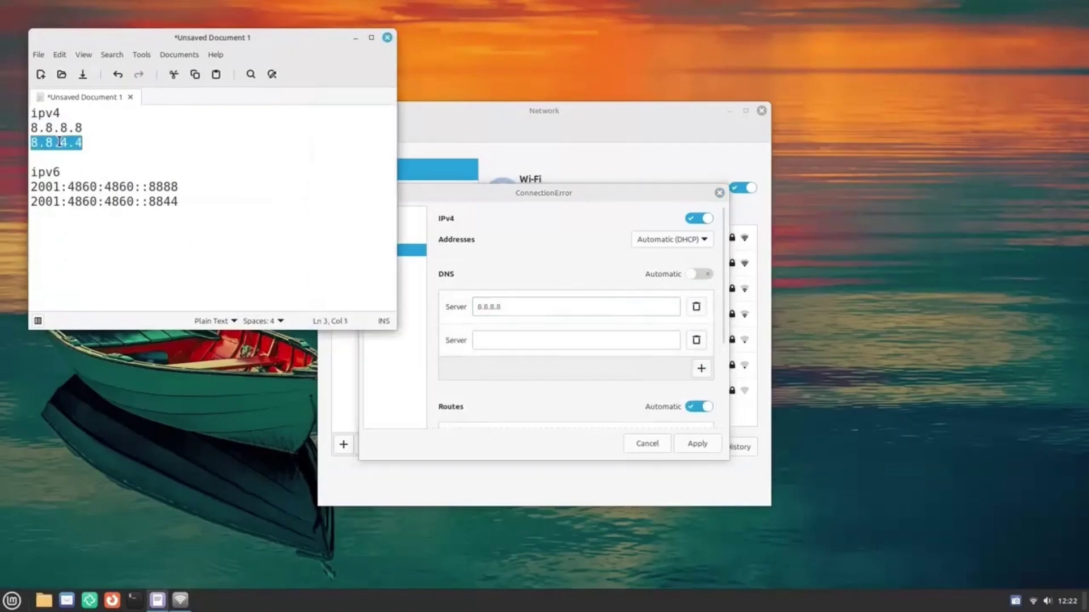
pyautogui.click(524, 340)
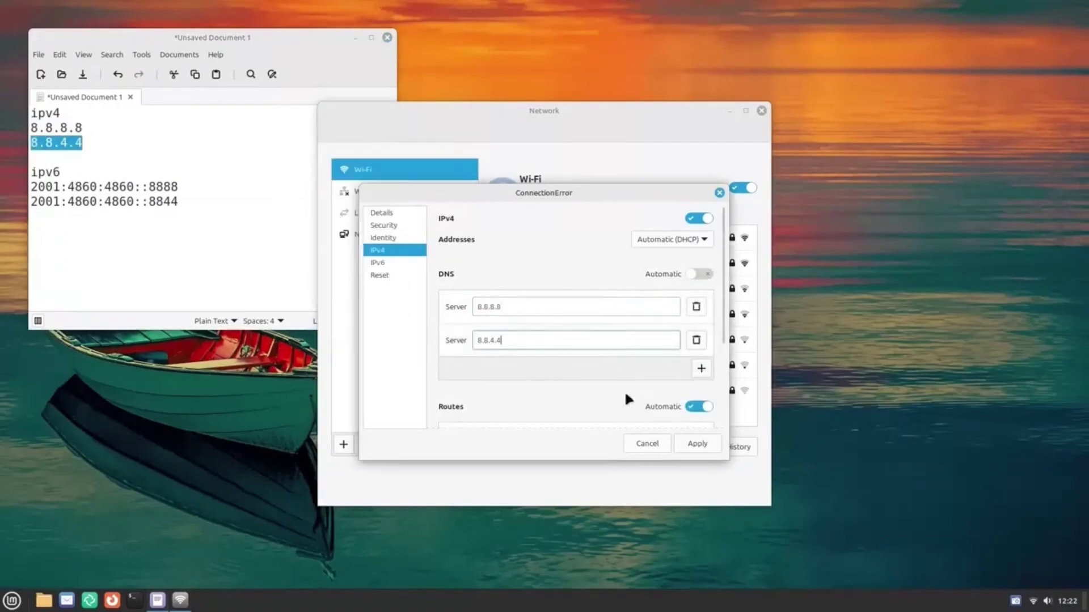
pyautogui.click(707, 443)
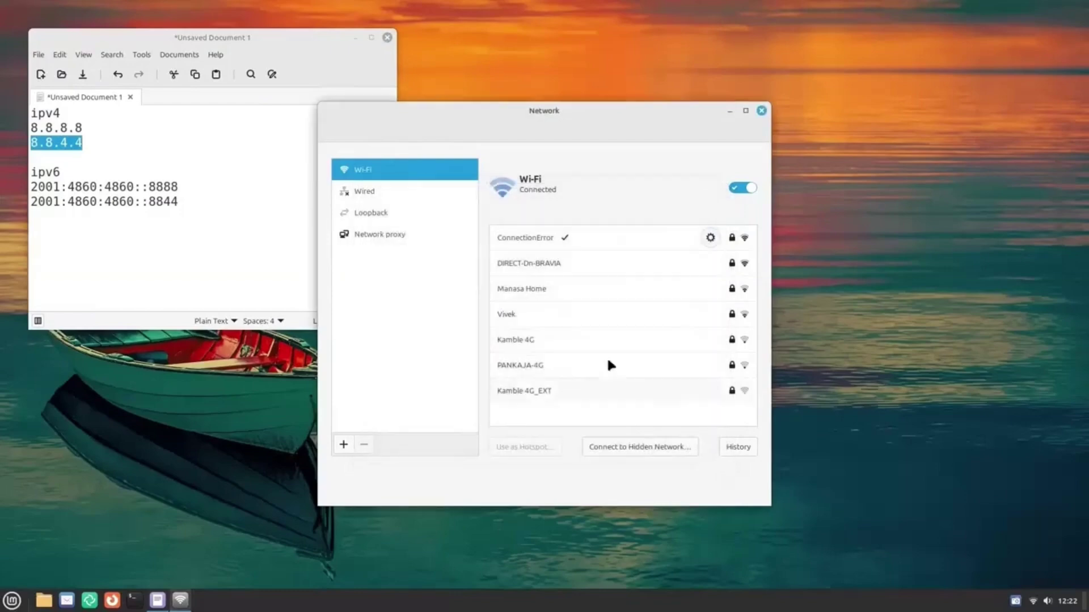
# Set IPv6 DNS to manual with 2001:4860:4860::8888 and 2001:4860:4860::8844 and apply.
pyautogui.click(706, 238)
pyautogui.click(379, 260)
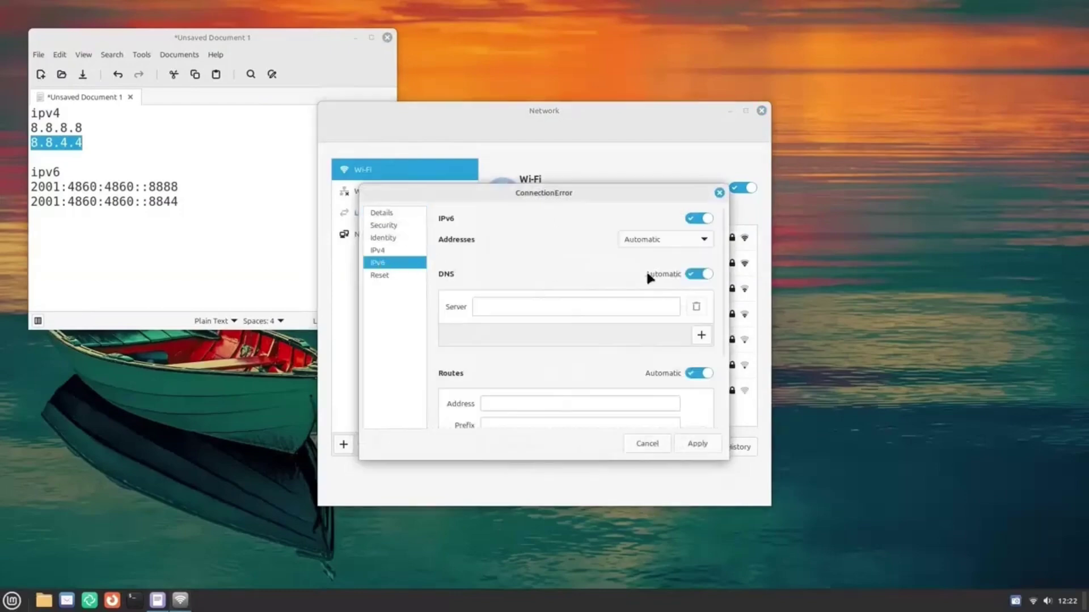
pyautogui.click(699, 277)
pyautogui.tripleClick(112, 186)
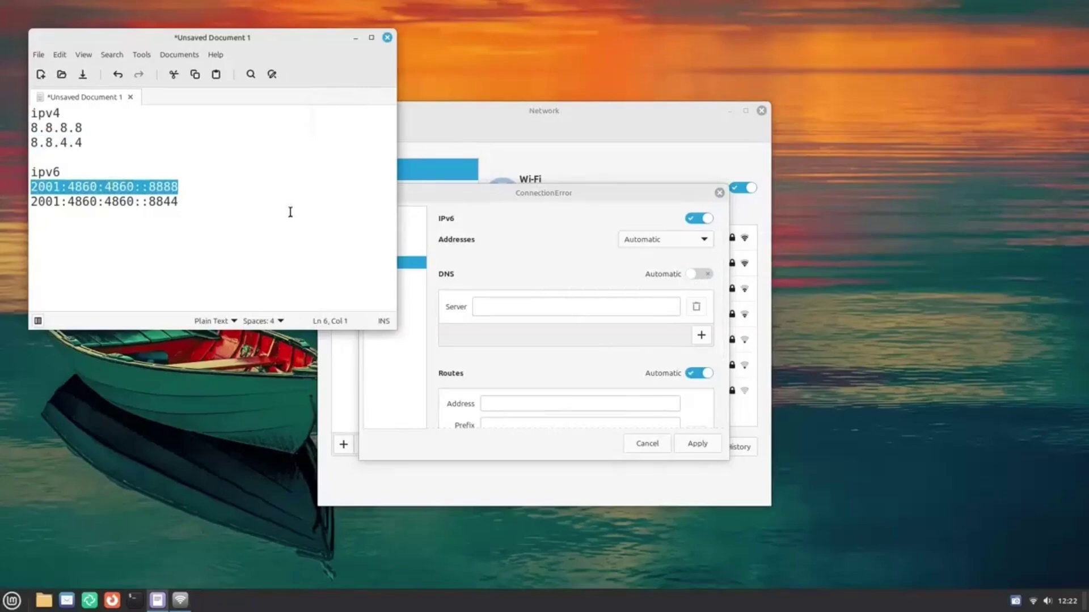
pyautogui.click(491, 305)
pyautogui.hotkey('ctrl', 'v')
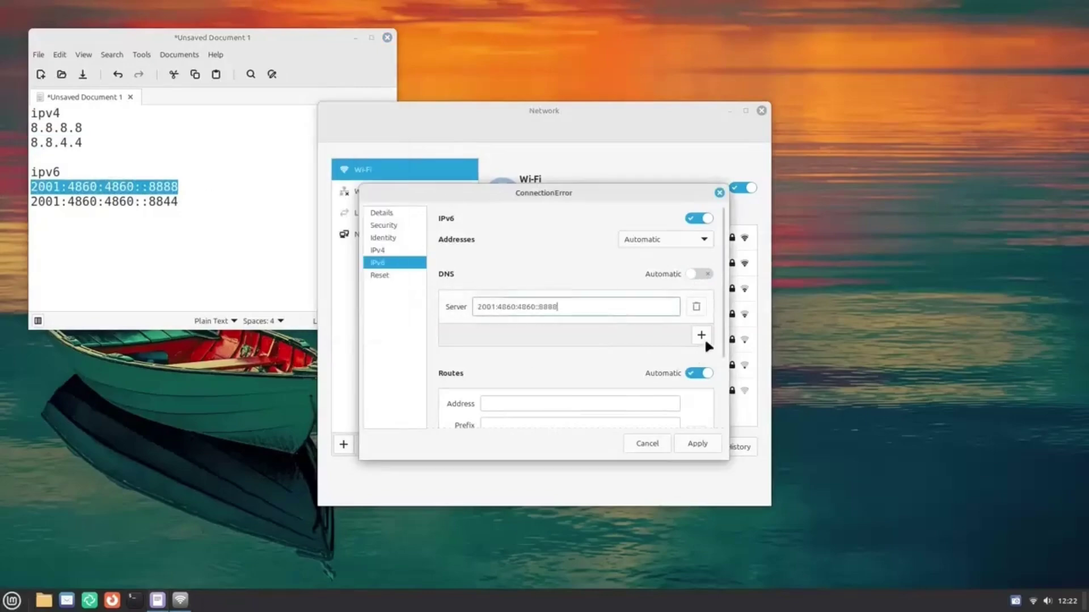
pyautogui.click(701, 336)
pyautogui.tripleClick(128, 203)
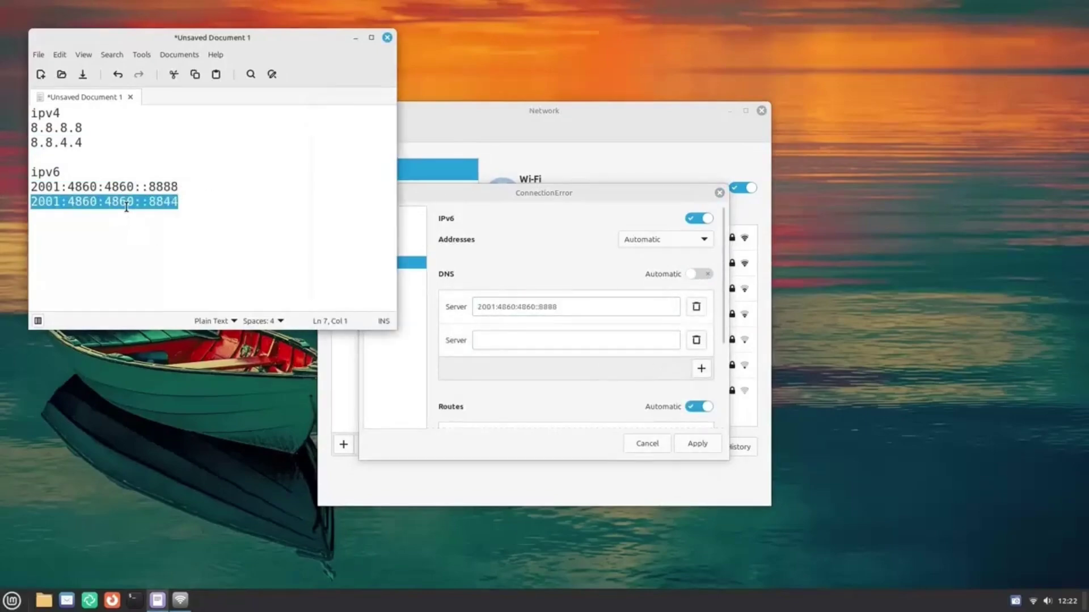
pyautogui.click(512, 334)
pyautogui.hotkey('ctrl', 'v')
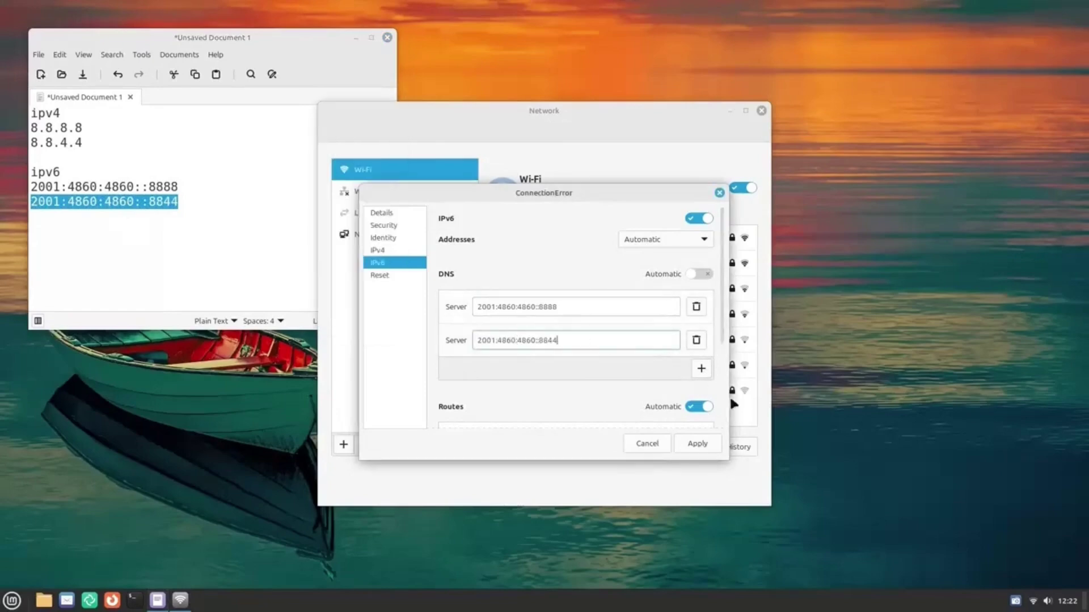
pyautogui.click(706, 441)
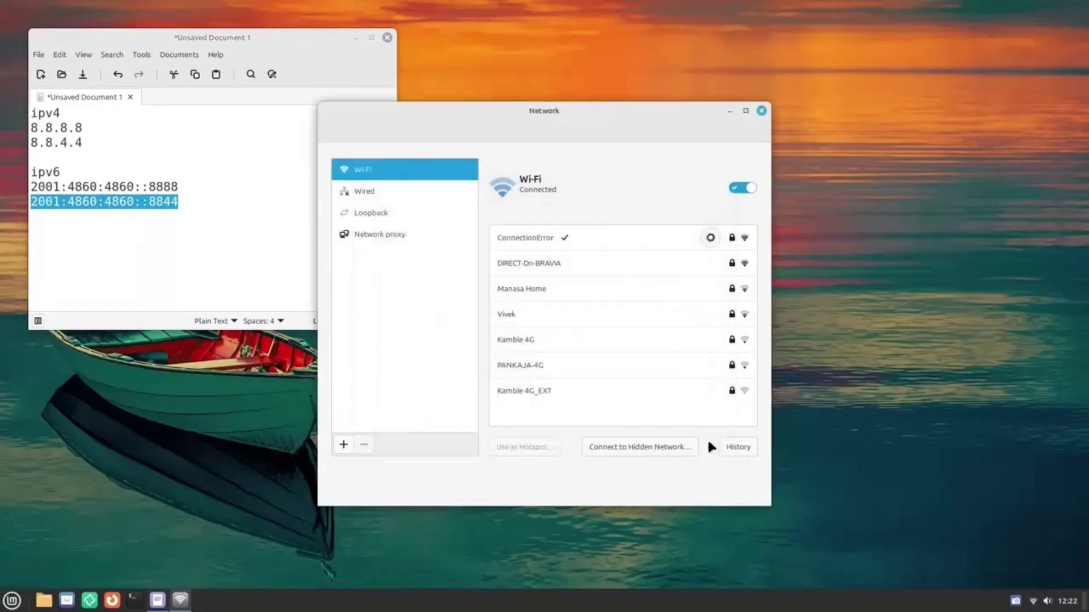
# Close Network settings and discard the unsaved notes document.
pyautogui.click(761, 111)
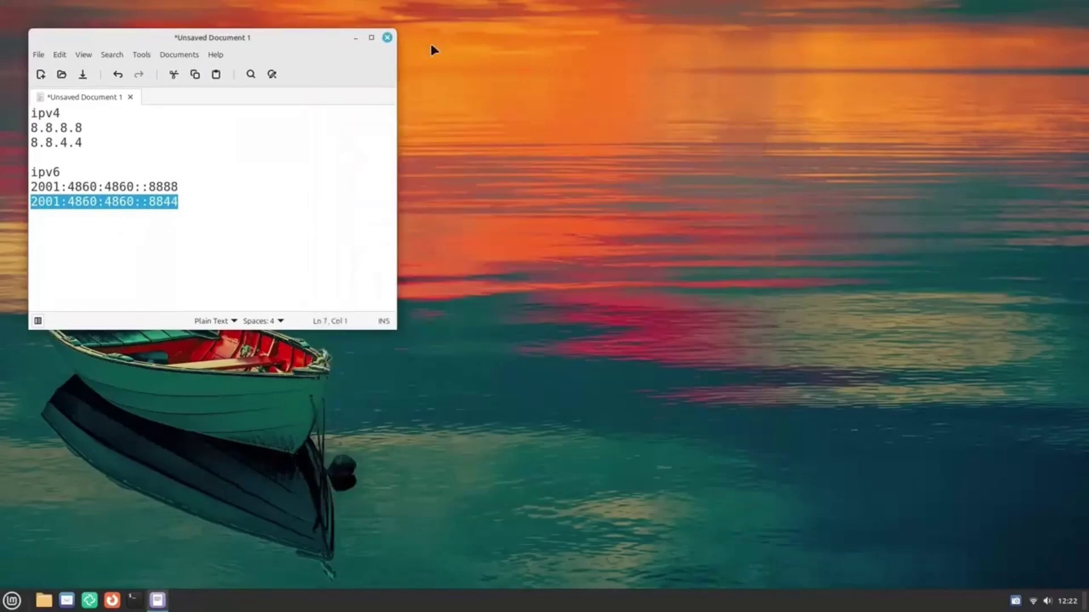
pyautogui.click(394, 37)
pyautogui.click(222, 226)
pyautogui.click(1033, 601)
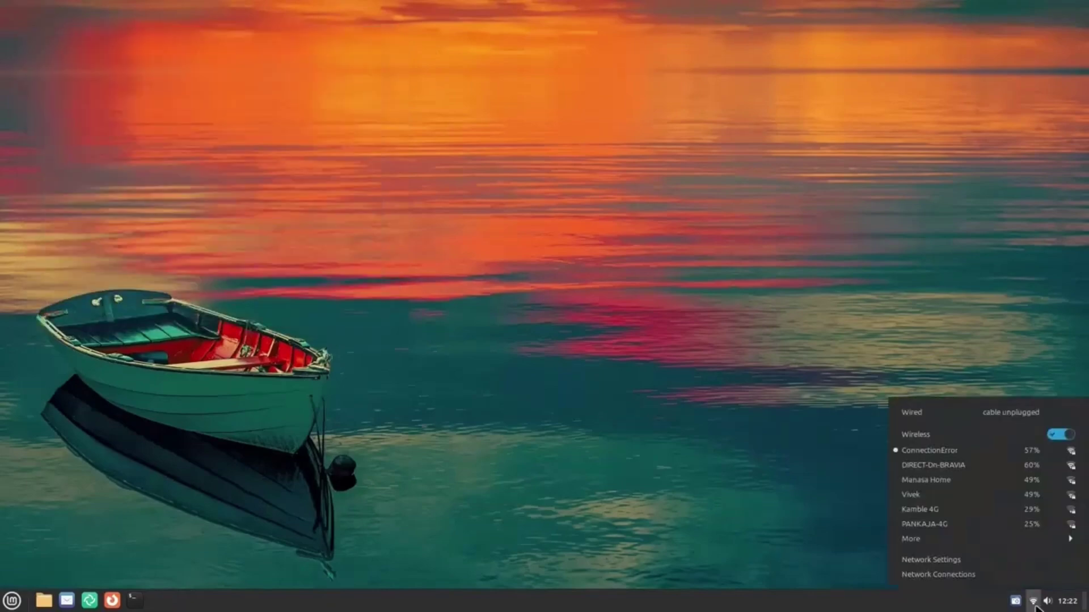
# Restart the Wi-Fi, then launch Themes and move its window to the upper right.
pyautogui.click(1061, 434)
pyautogui.click(974, 503)
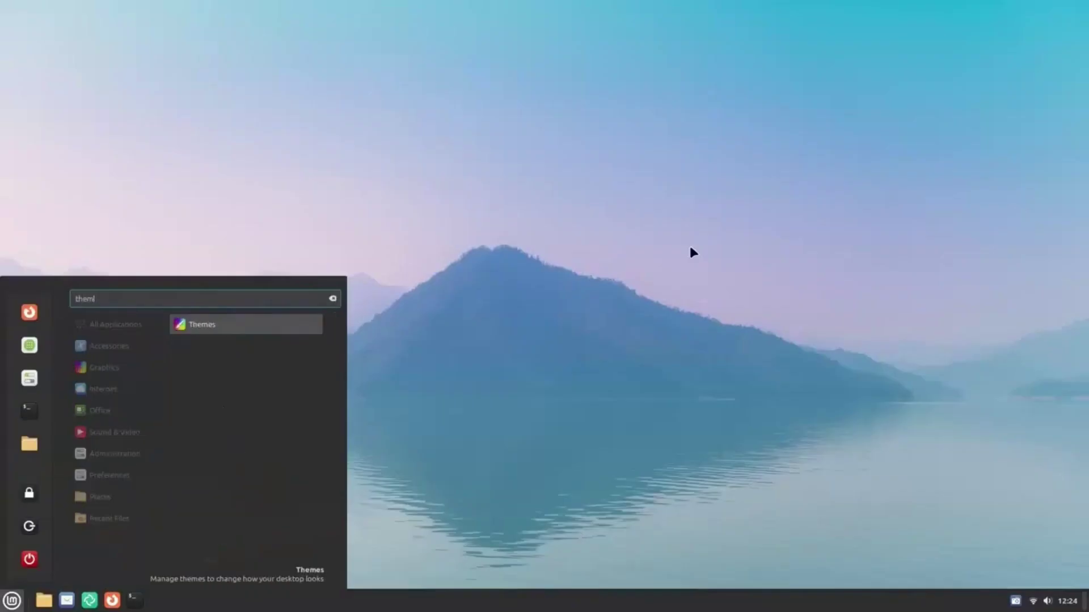
pyautogui.press('Return')
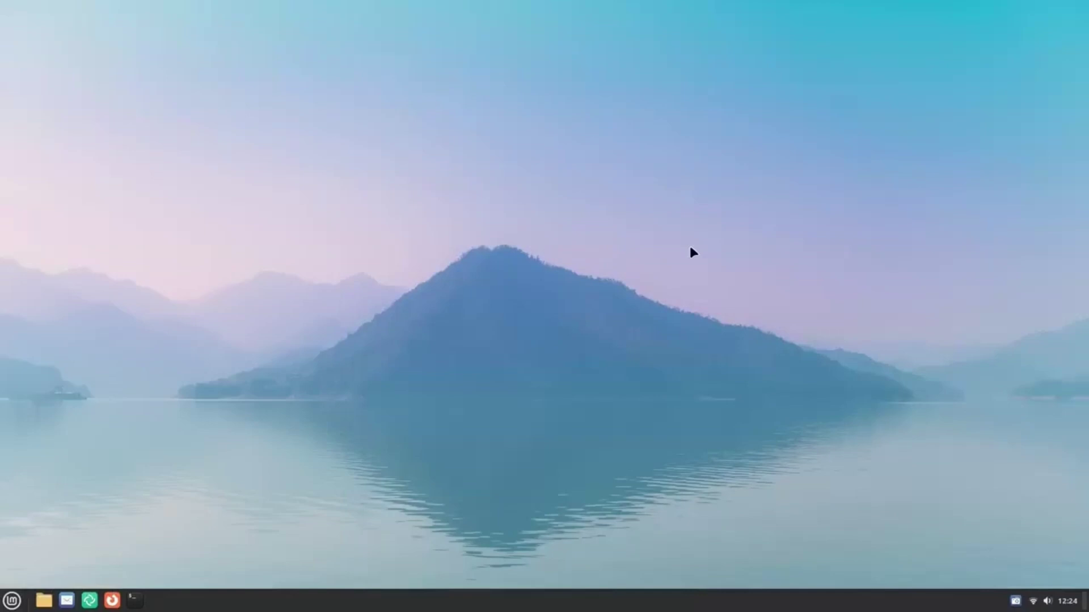
pyautogui.moveTo(553, 130); pyautogui.dragTo(816, 64)
pyautogui.click(32, 599)
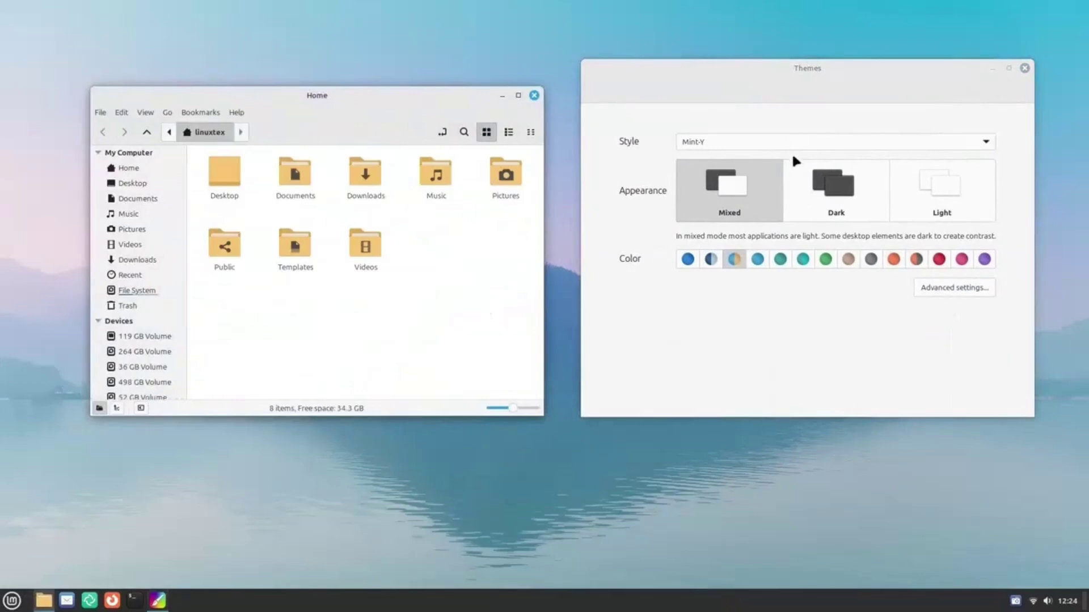
# Switch the theme style to Mint-L and the appearance to Mixed, previewing the menu.
pyautogui.click(793, 142)
pyautogui.click(792, 108)
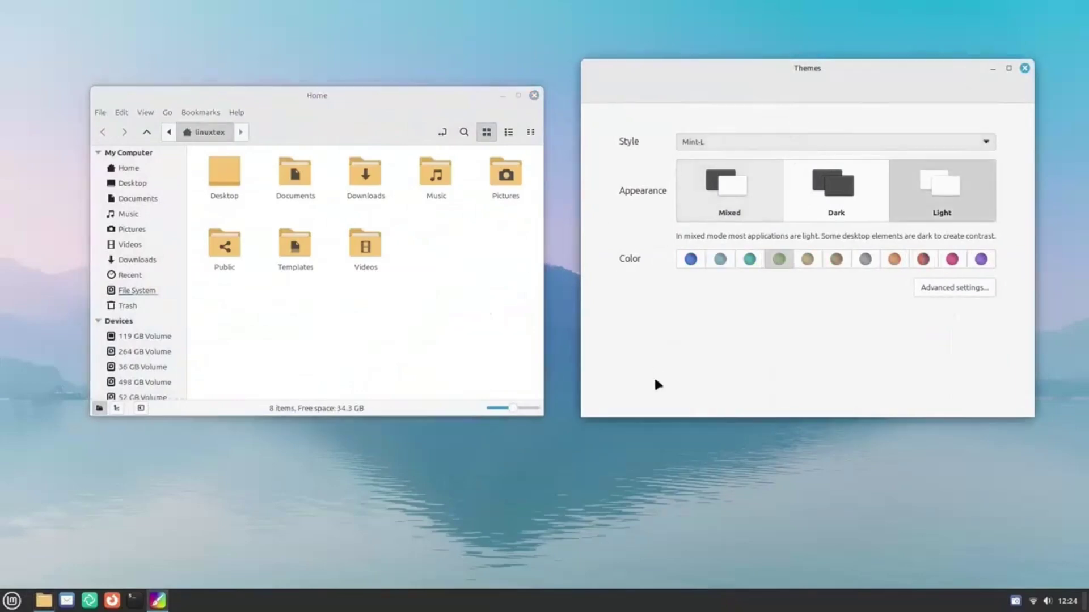
pyautogui.click(12, 600)
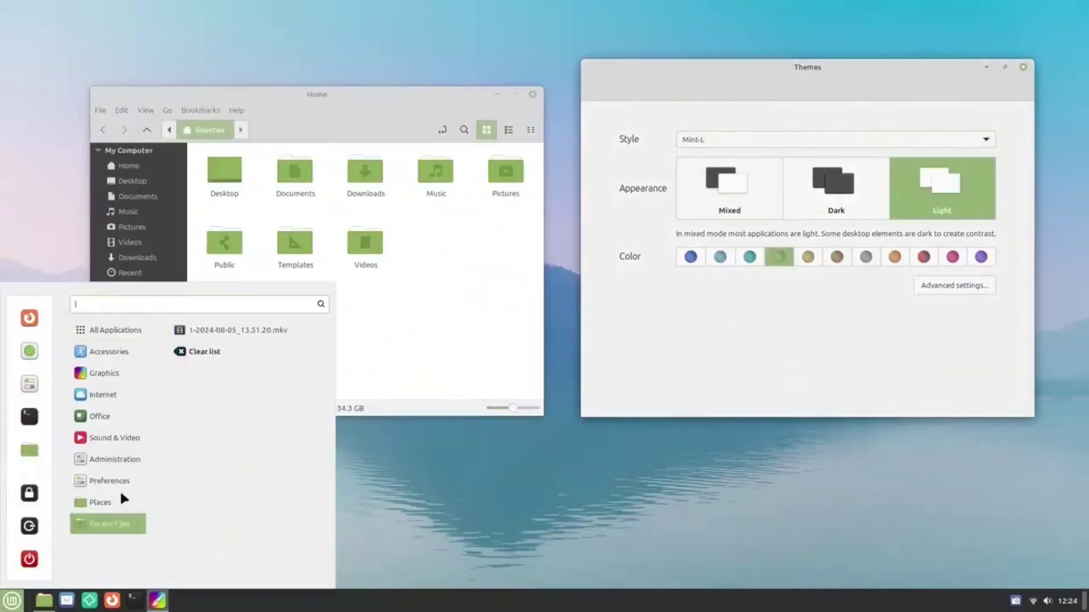
pyautogui.click(862, 292)
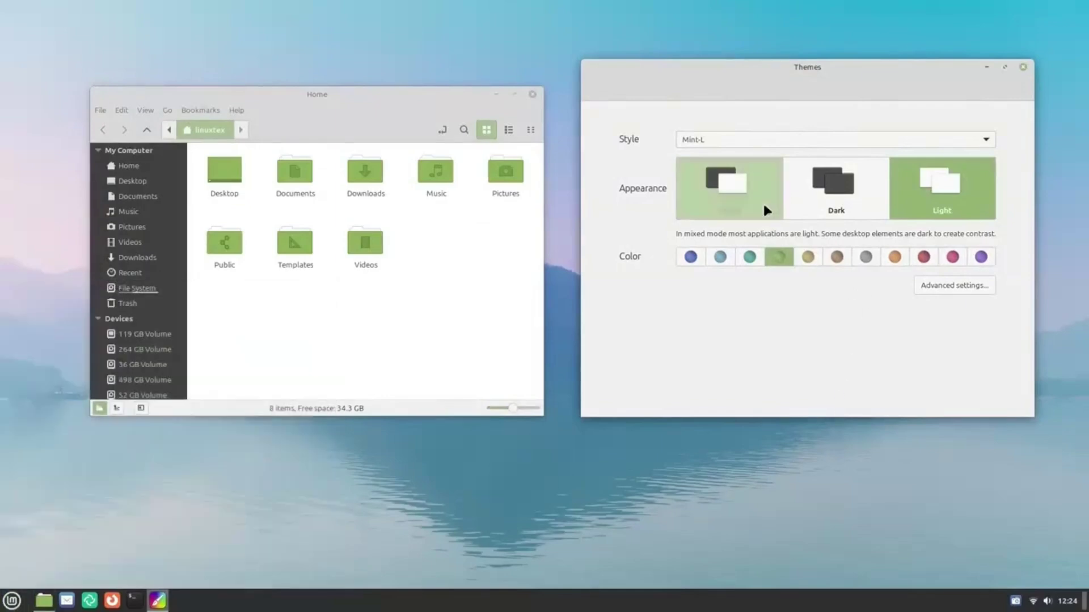
pyautogui.click(764, 202)
# Try the Mint-X style, then return to Mint-Y, previewing the menu each time.
pyautogui.click(747, 141)
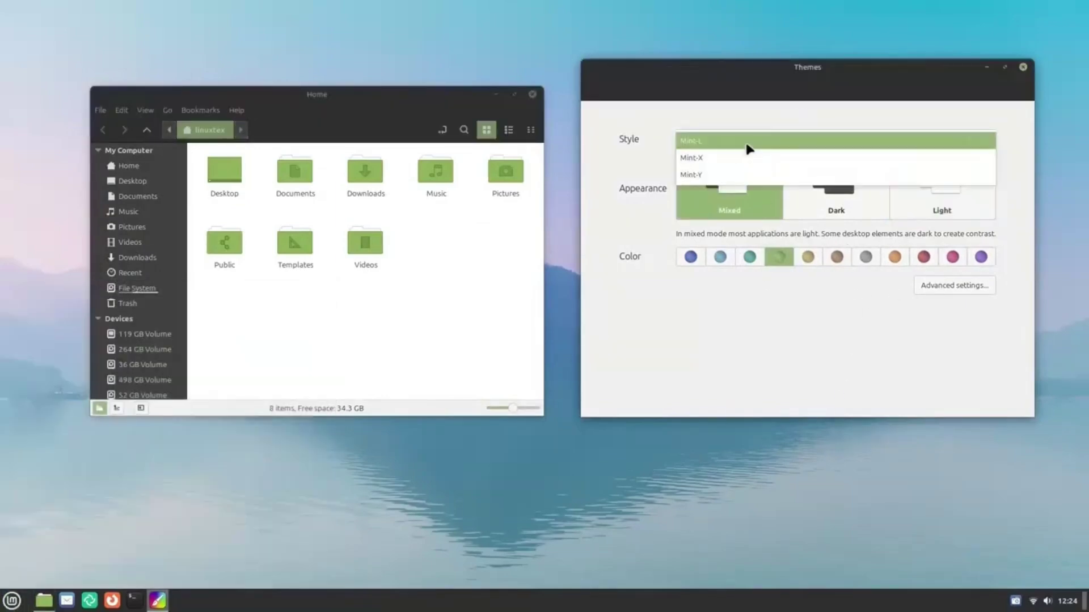
pyautogui.click(715, 157)
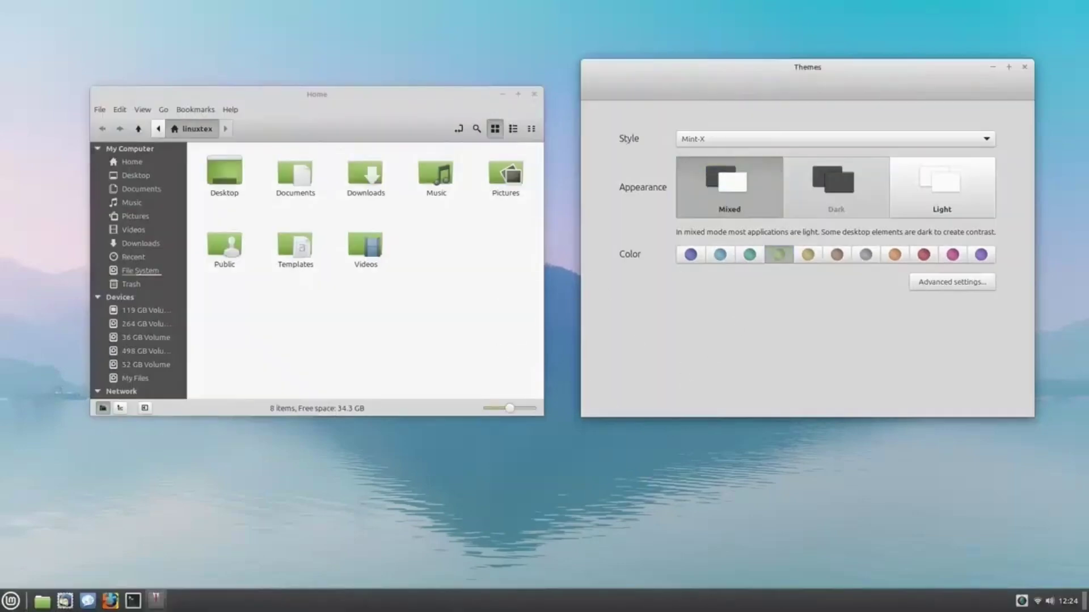
pyautogui.click(11, 600)
pyautogui.click(829, 228)
pyautogui.click(796, 138)
pyautogui.click(776, 157)
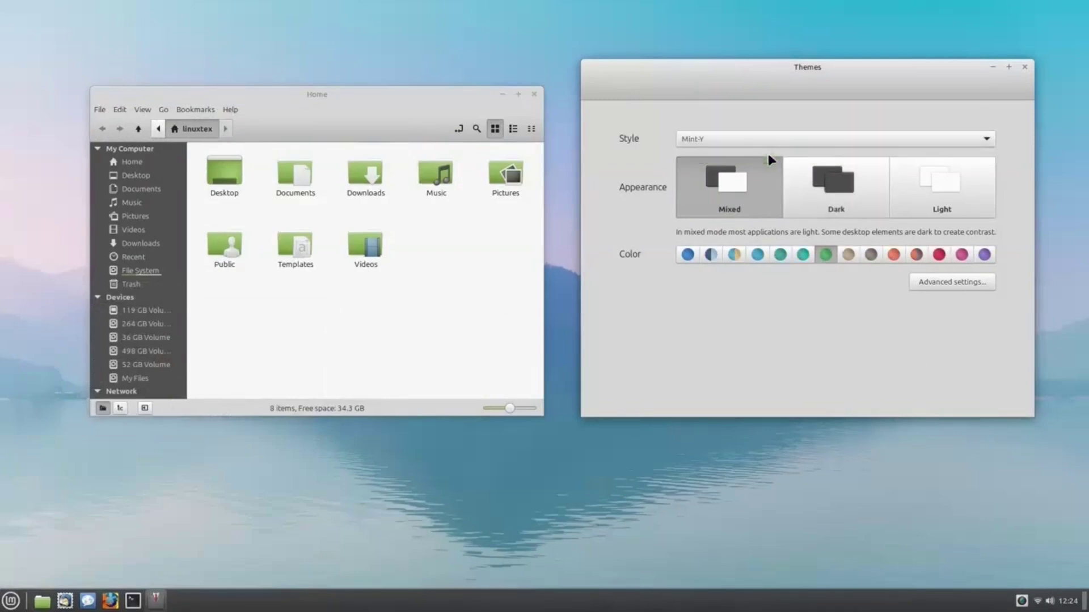
pyautogui.click(11, 601)
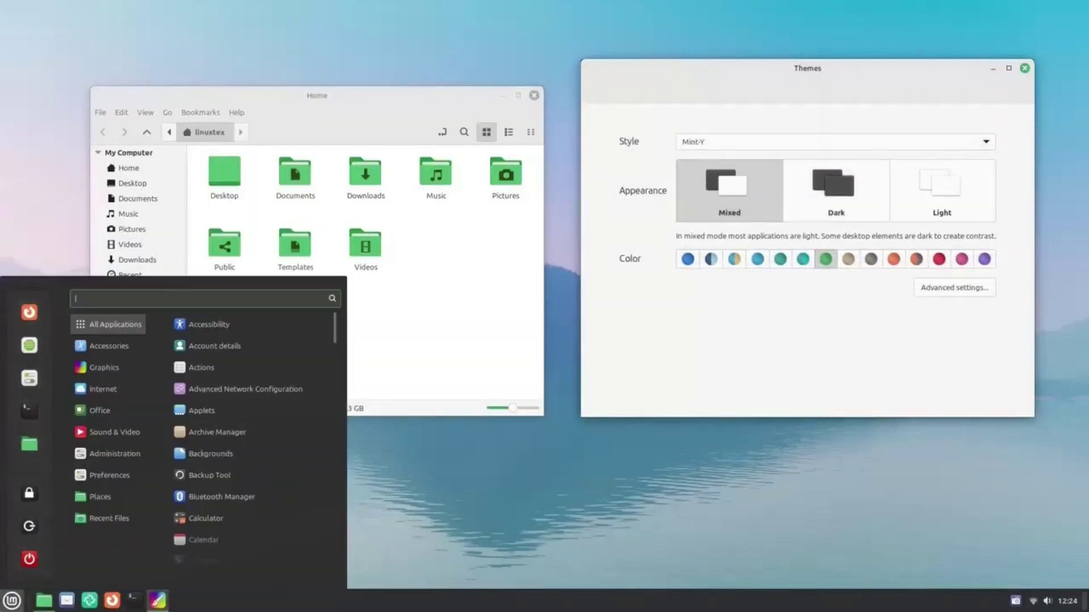
pyautogui.click(736, 253)
# Try the Dark and Light appearances, checking how the menu looks.
pyautogui.click(849, 202)
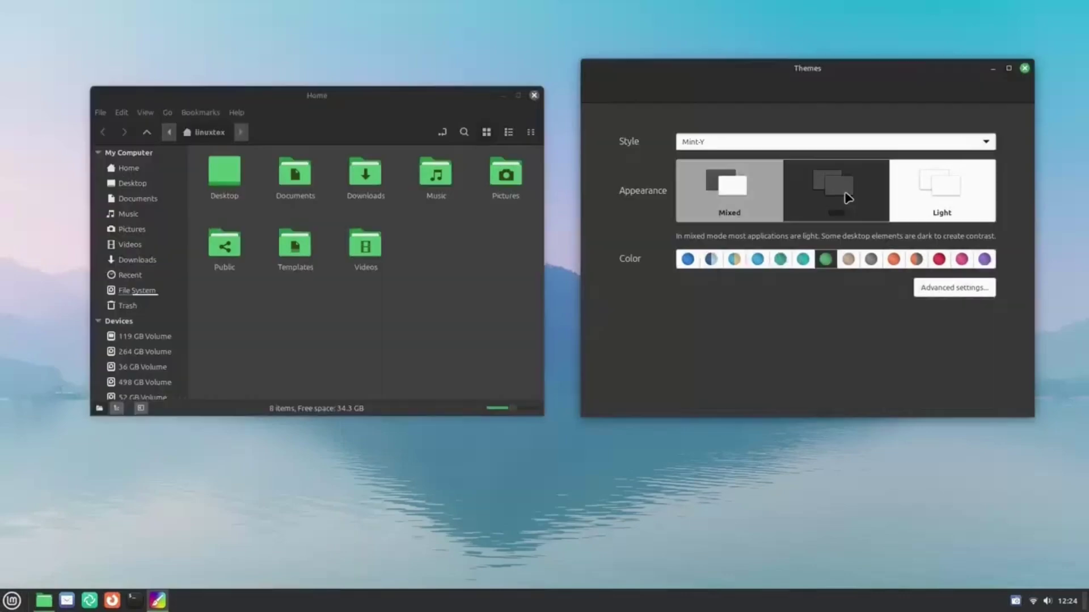
pyautogui.click(11, 600)
pyautogui.press('Escape')
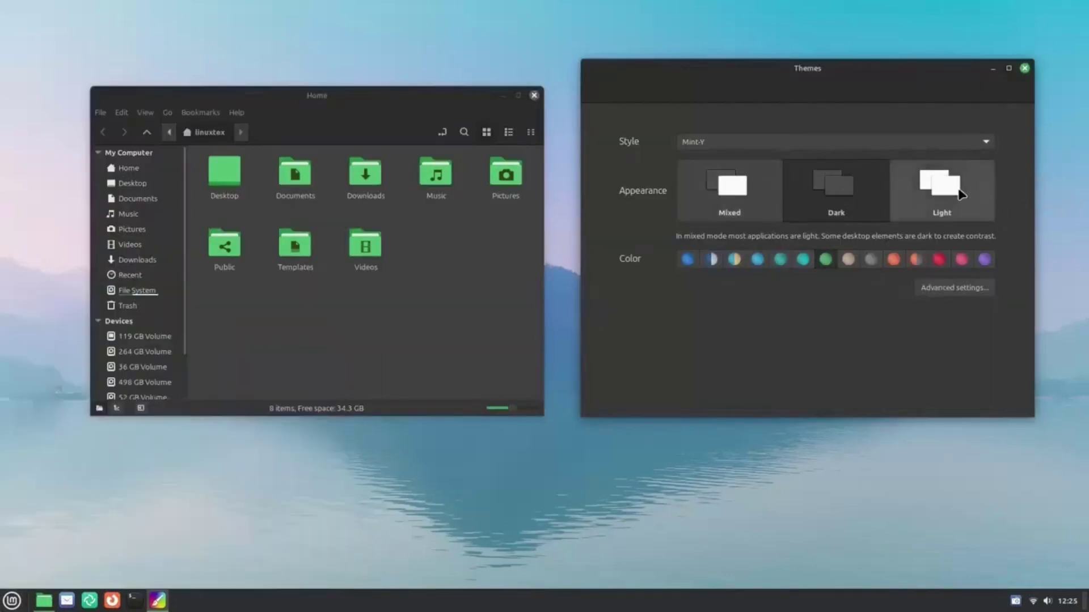
pyautogui.click(956, 186)
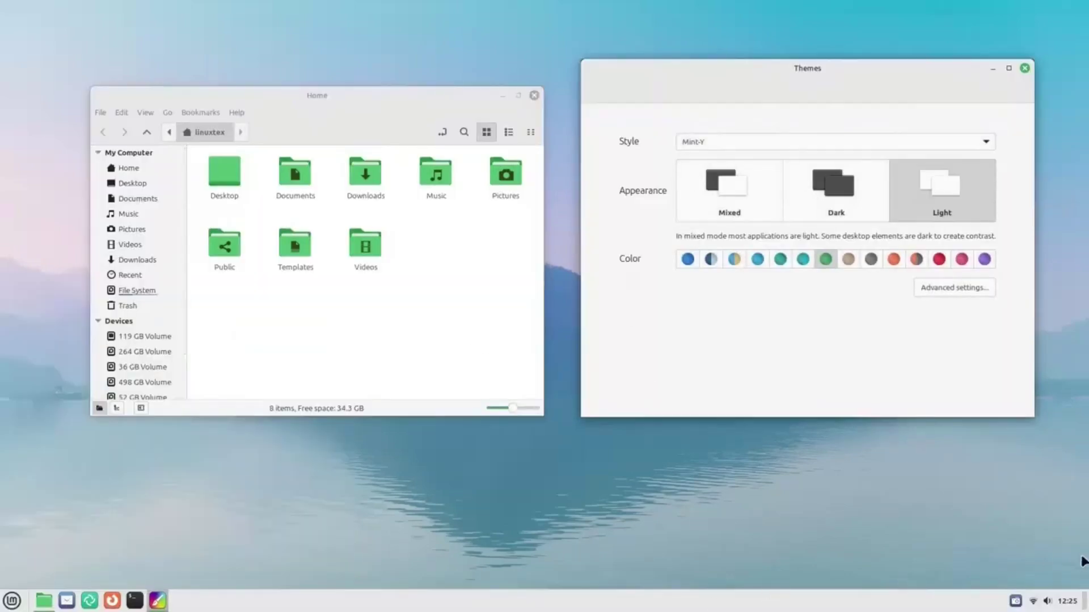
pyautogui.click(1066, 601)
pyautogui.press('Escape')
pyautogui.click(11, 600)
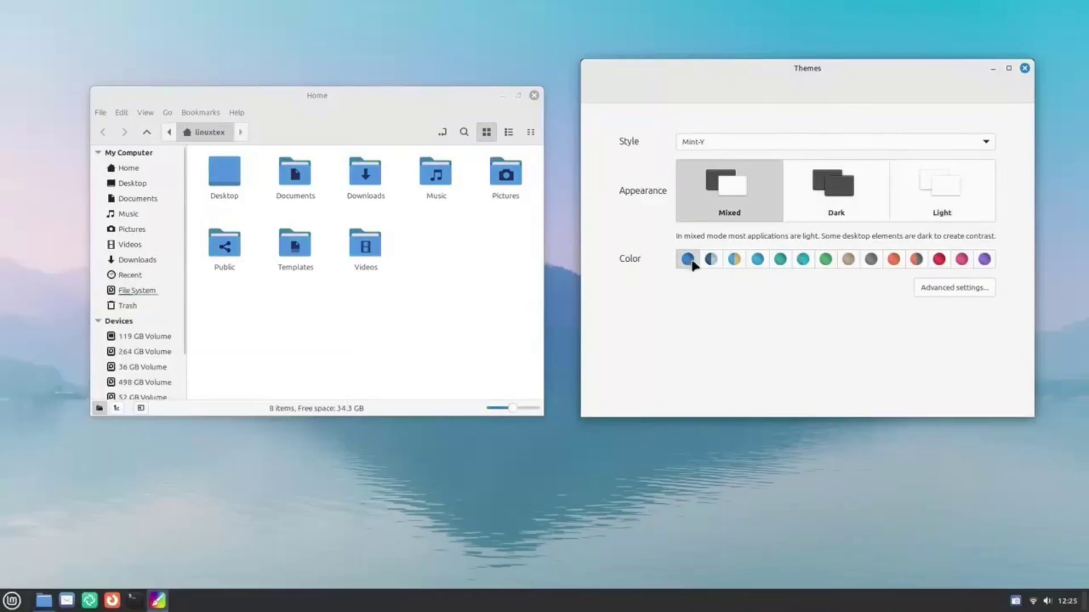
# Try blue-grey, yellow, blue and teal accents, settling on a bright aqua.
pyautogui.click(708, 259)
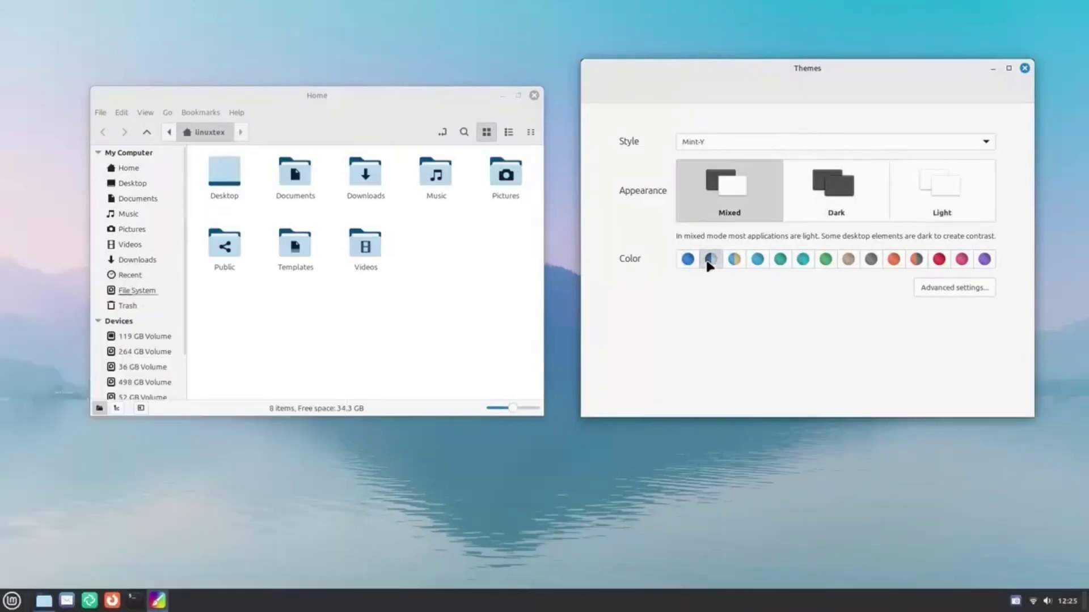
pyautogui.click(736, 261)
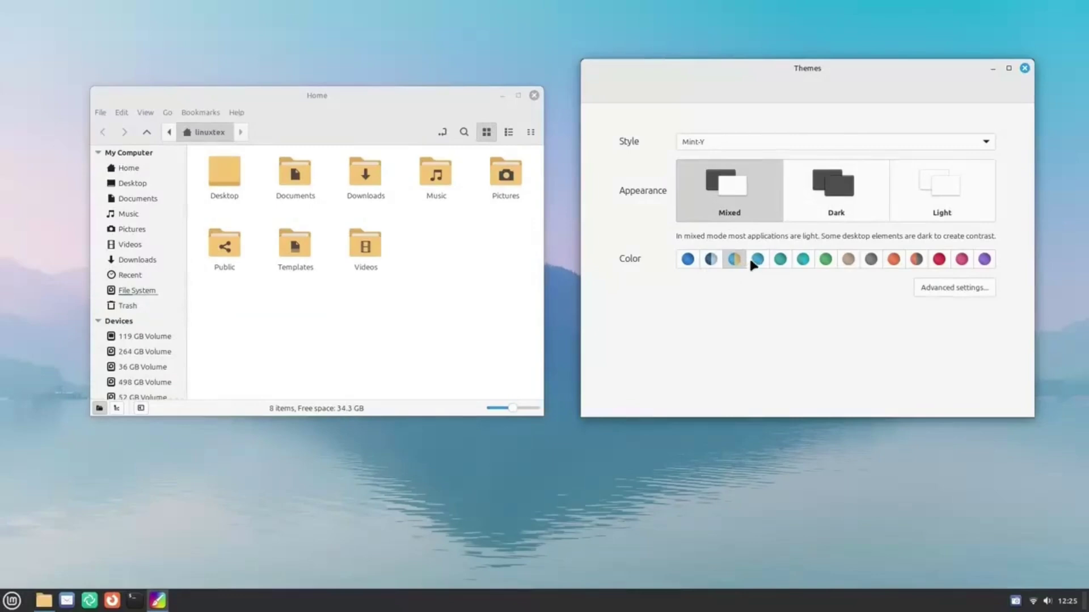
pyautogui.click(754, 261)
pyautogui.click(779, 259)
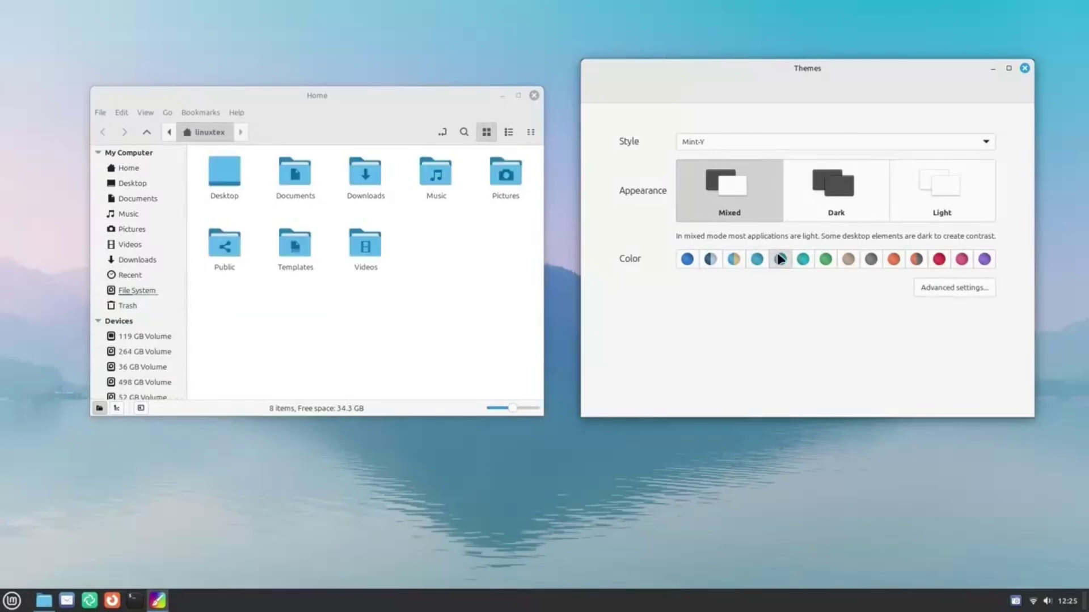
pyautogui.click(803, 259)
pyautogui.click(11, 601)
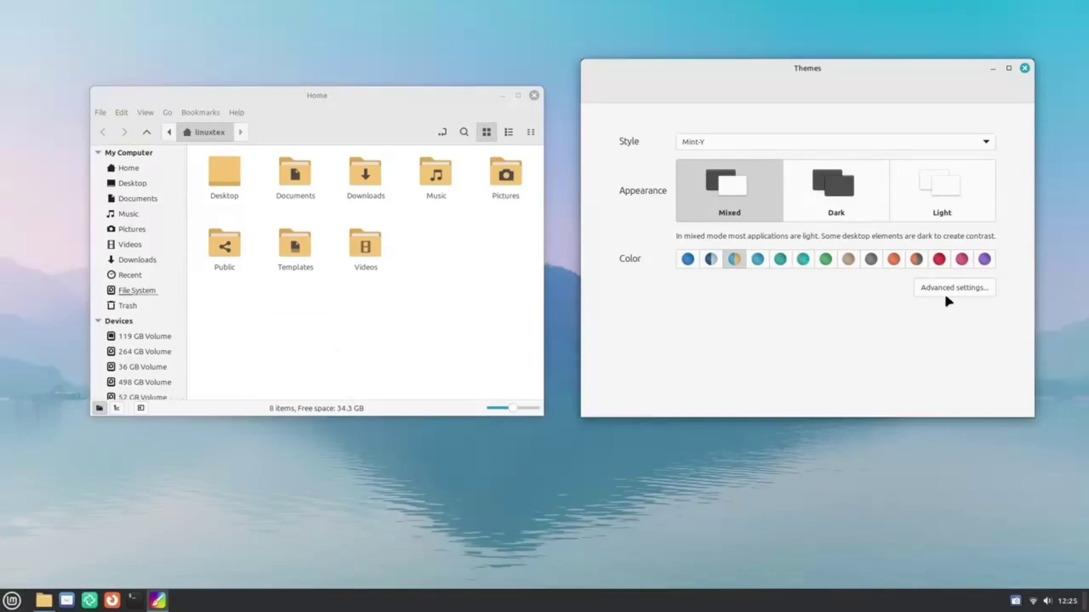
# In advanced settings, try Mint-Y-Dark-Blue and Mint-L-Dark-Orange as application themes.
pyautogui.click(945, 295)
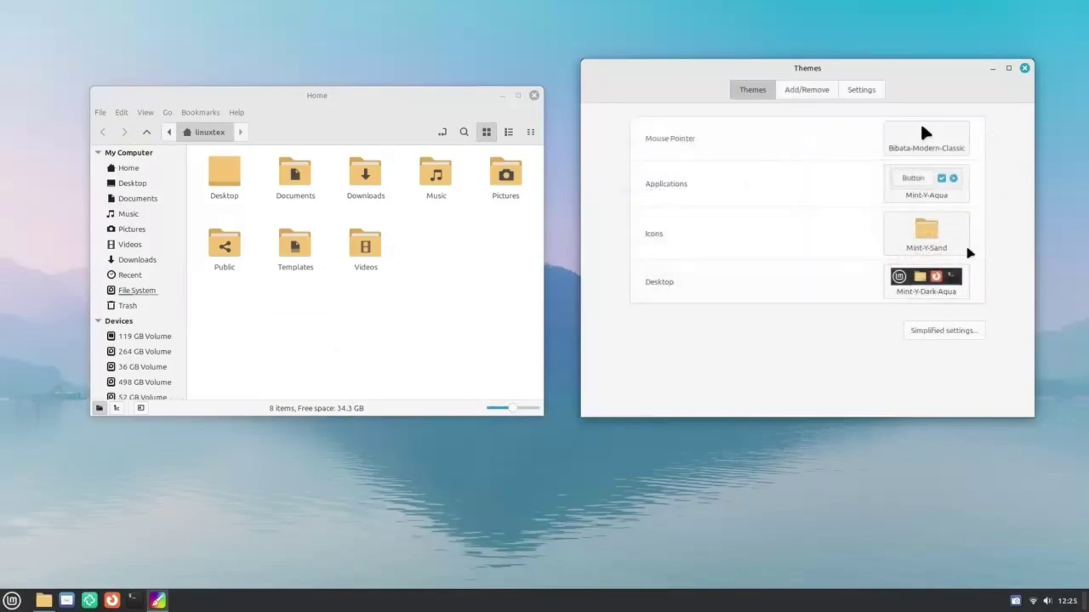
pyautogui.click(926, 182)
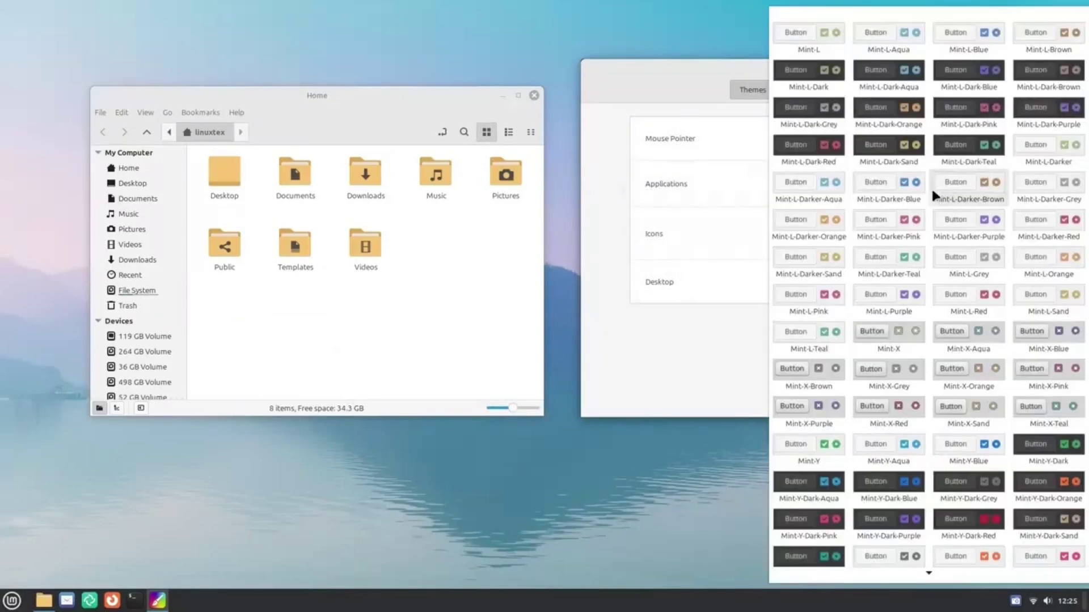
pyautogui.click(887, 473)
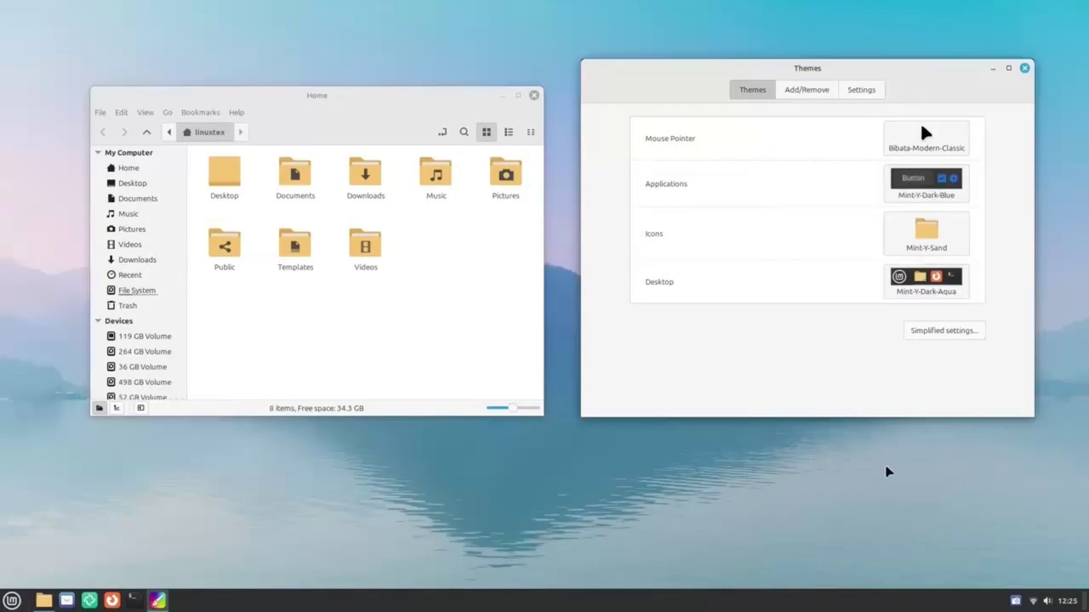
pyautogui.click(921, 168)
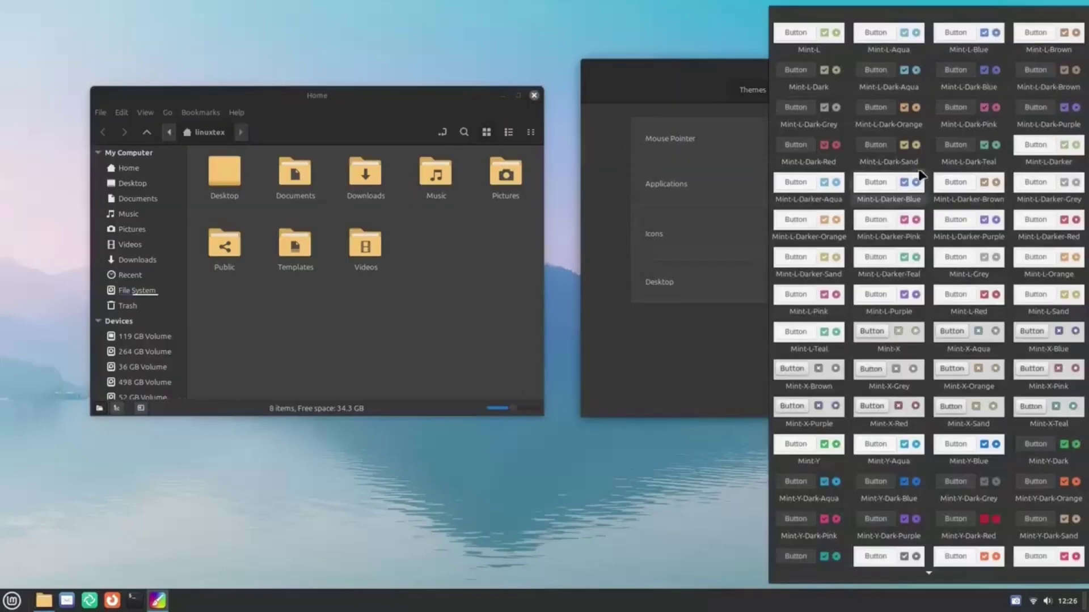
pyautogui.click(873, 114)
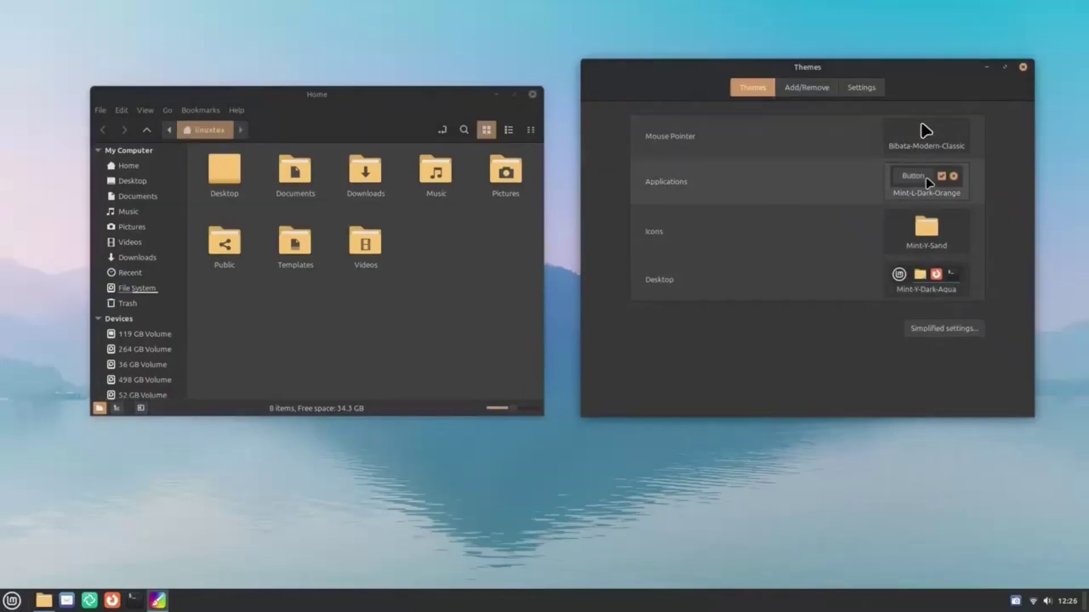
# Choose Mint-Y-Blue for applications and Mint-L-Dark-Teal for the desktop.
pyautogui.press('super')
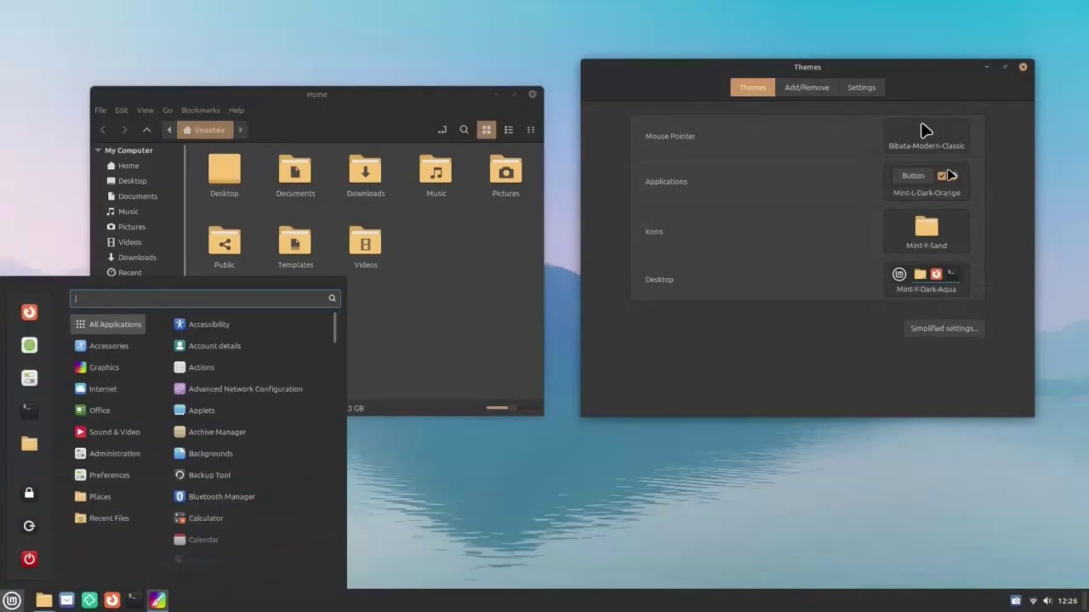
pyautogui.click(930, 179)
pyautogui.click(943, 438)
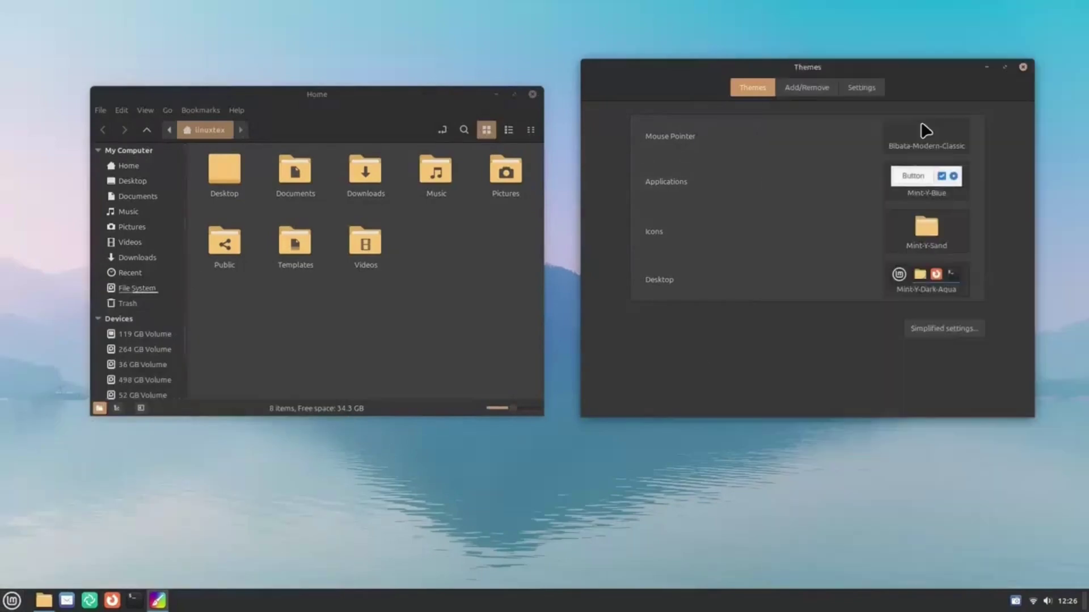
pyautogui.press('super')
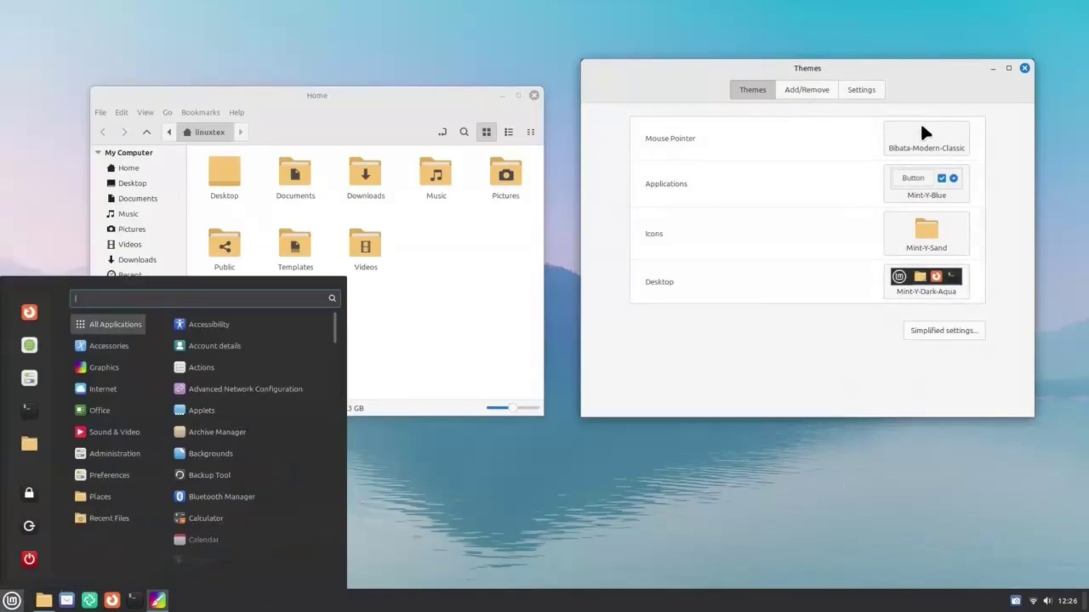
pyautogui.click(926, 235)
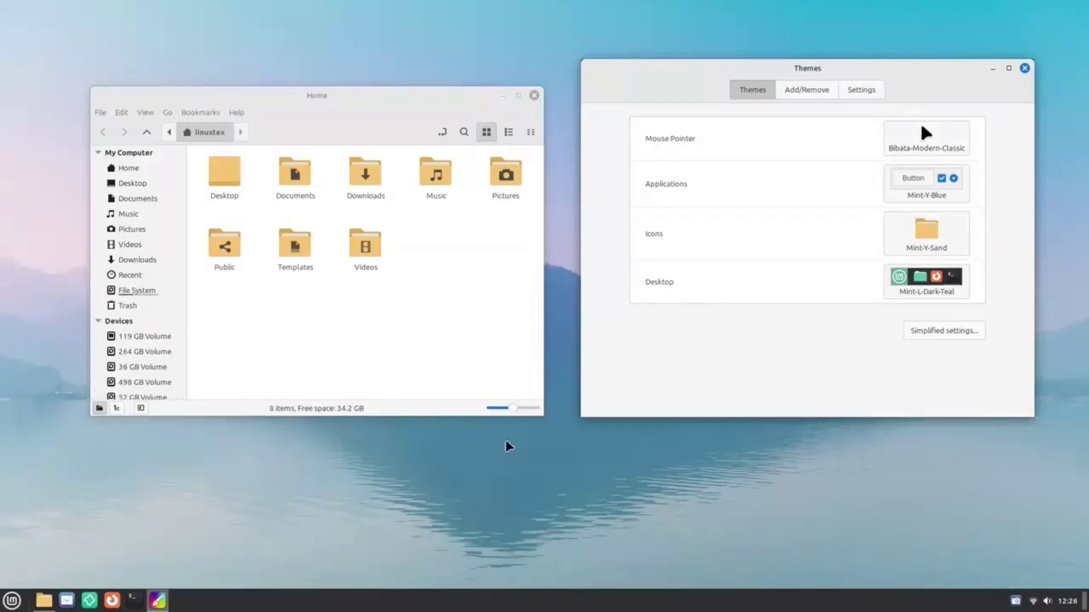
# Browse the downloadable themes in Add/Remove, looking at New-Minty and Orchidea.
pyautogui.click(796, 93)
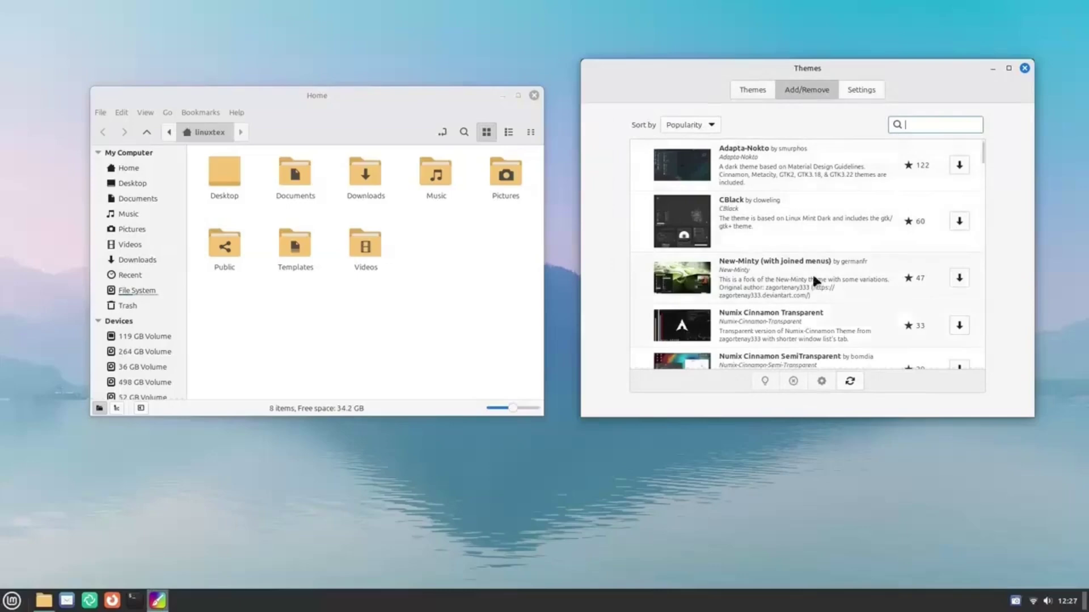
pyautogui.scroll(-2, 757, 170)
pyautogui.click(684, 218)
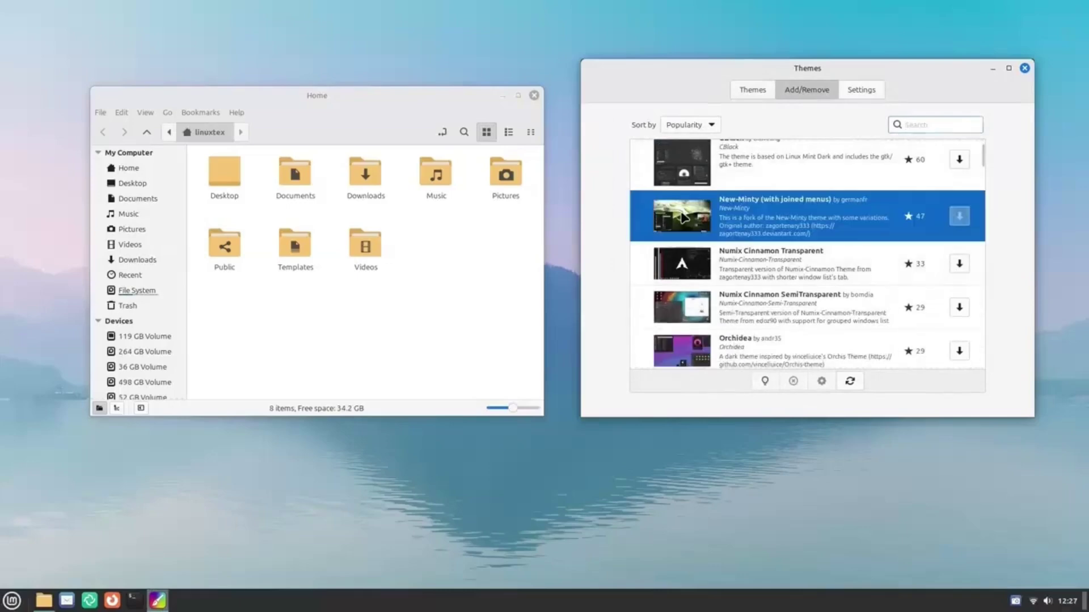
pyautogui.scroll(-3, 691, 261)
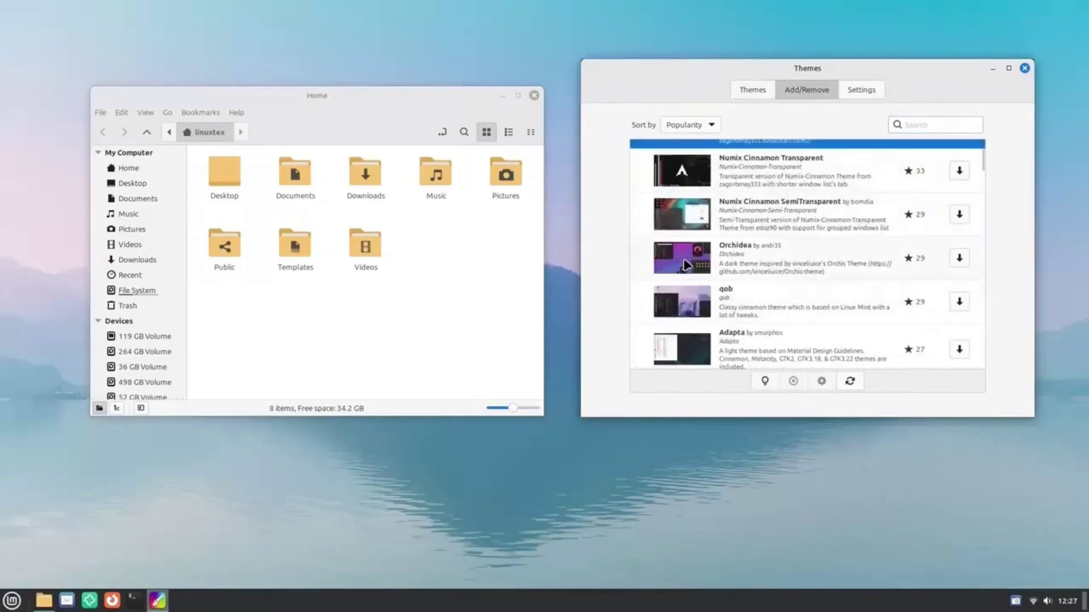
pyautogui.click(686, 264)
pyautogui.scroll(-2, 714, 255)
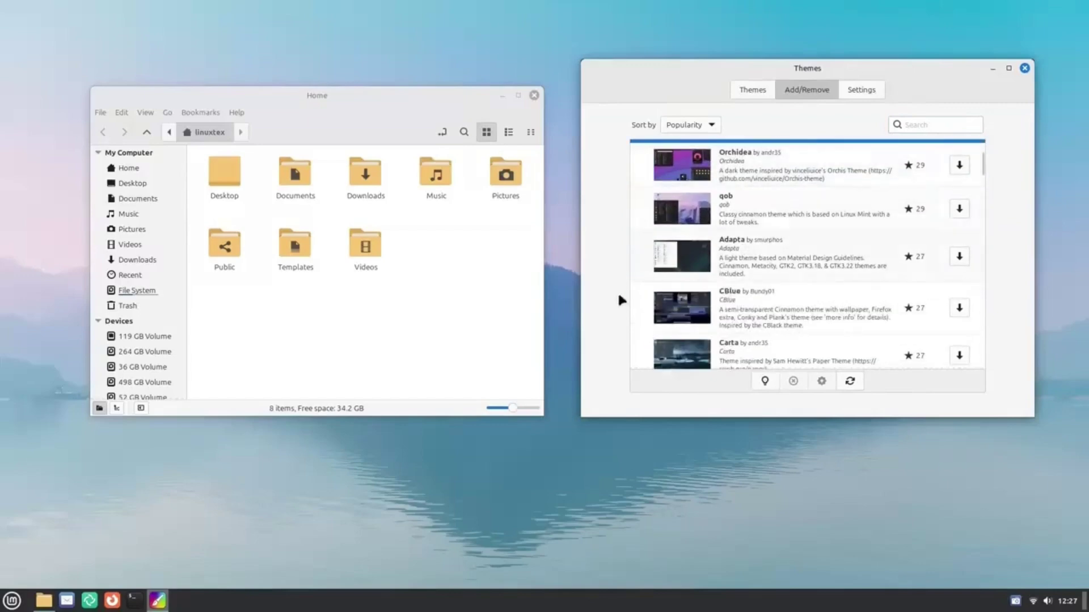
pyautogui.scroll(5, 737, 272)
# Install the CBlack theme and start installing Adapta-Nokto.
pyautogui.click(759, 224)
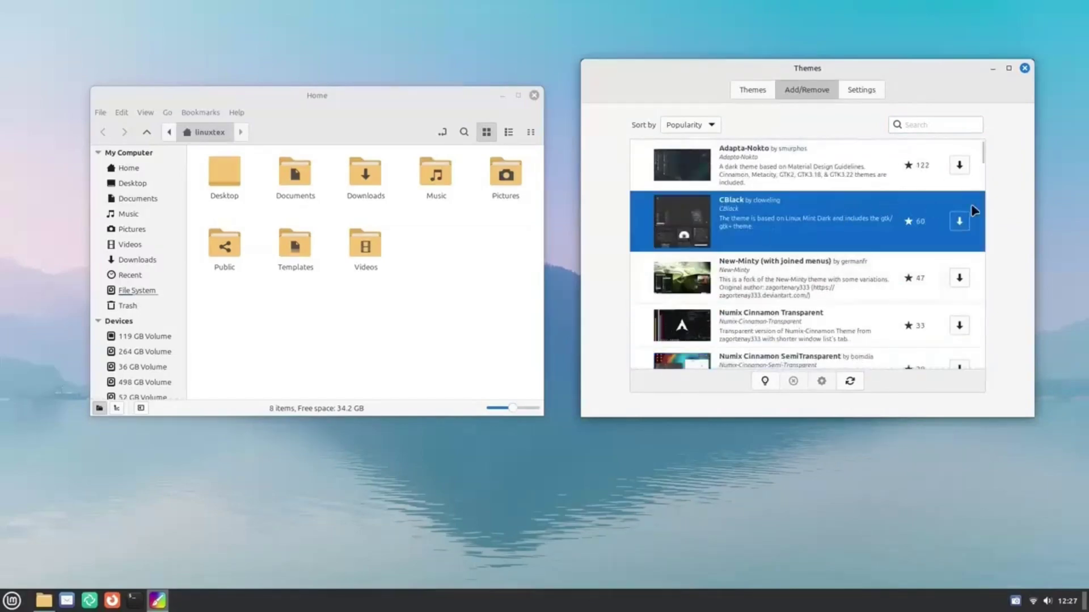
pyautogui.click(958, 221)
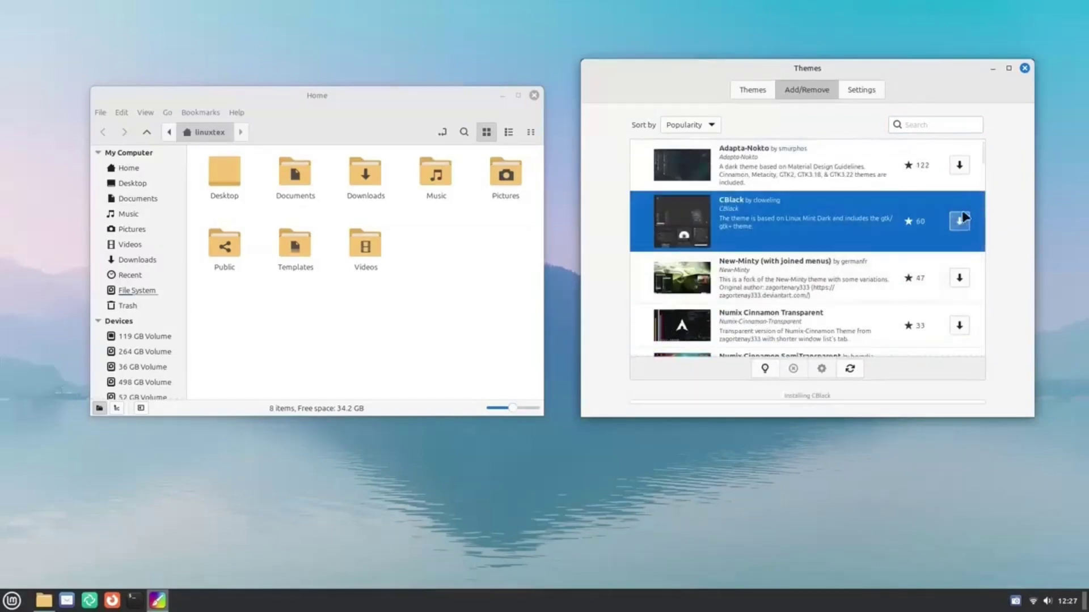
pyautogui.click(958, 165)
pyautogui.scroll(-4, 872, 264)
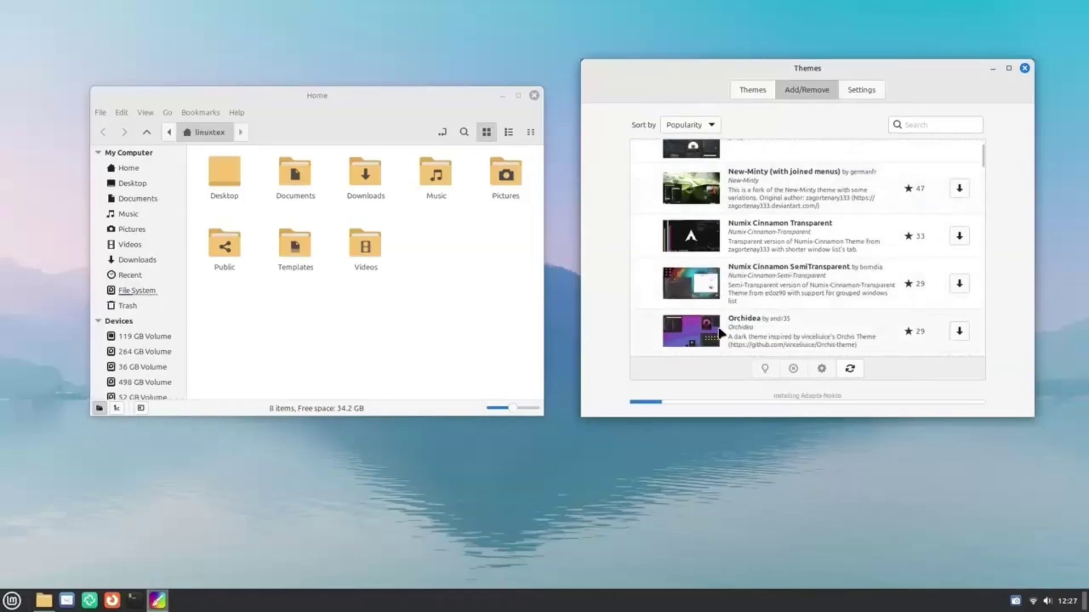
pyautogui.scroll(-2, 796, 290)
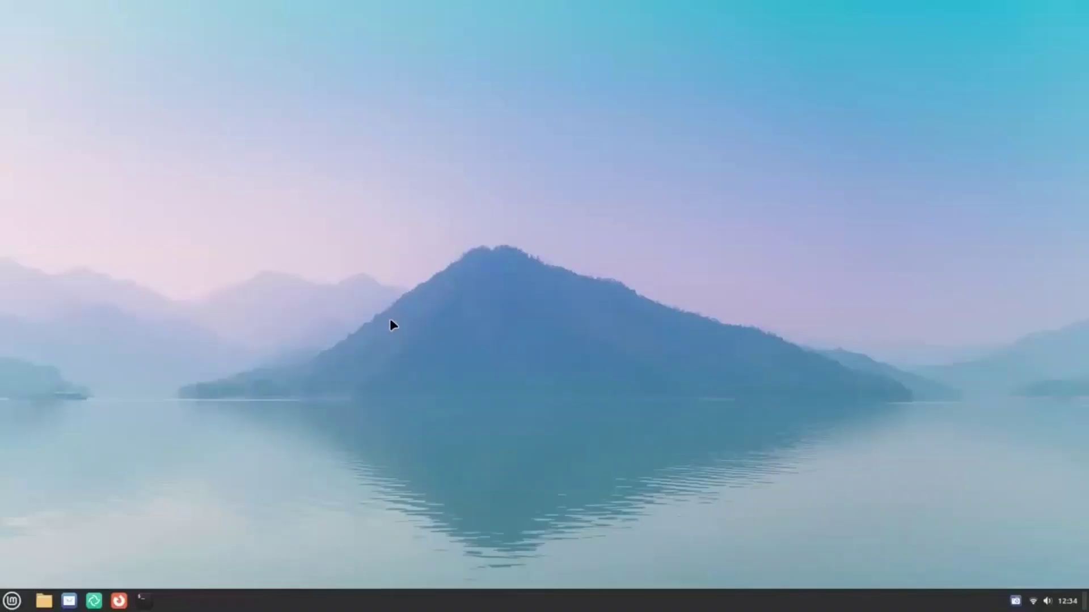
# Launch the Terminal from the menu search.
pyautogui.press('super')
pyautogui.write('term')
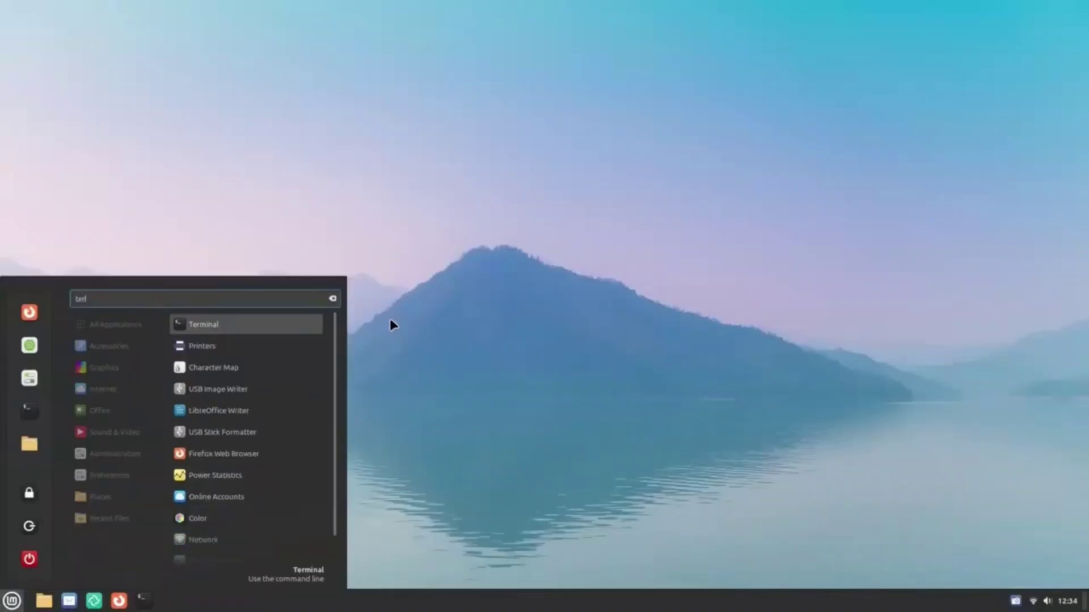
pyautogui.press('Return')
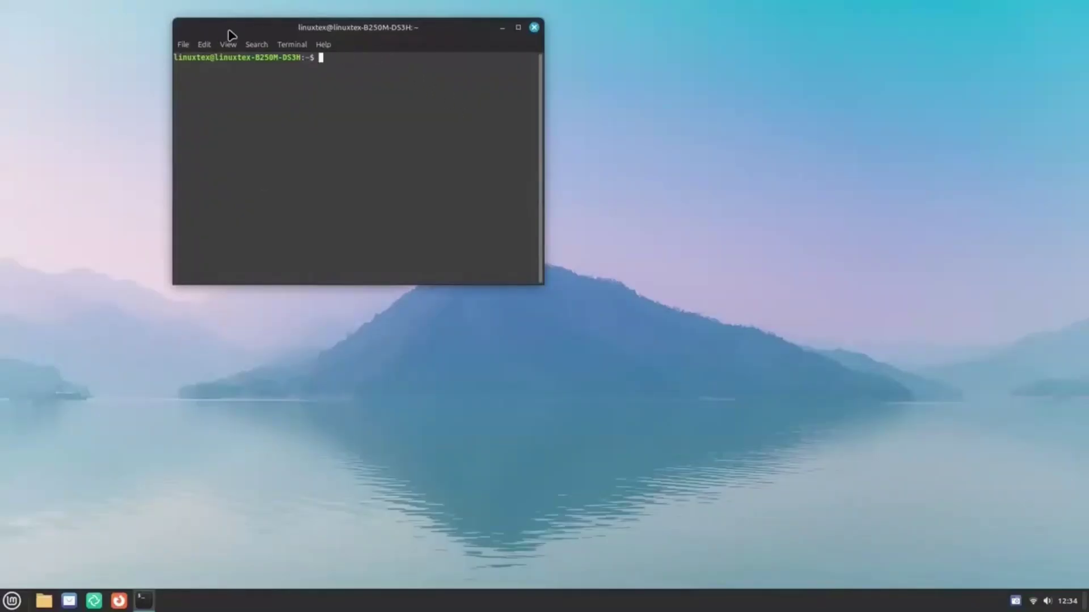
# Install the tlp and tlp-rdw packages with sudo apt, entering the administrator password and confirming.
pyautogui.write('sudo apt install tlp tlp')
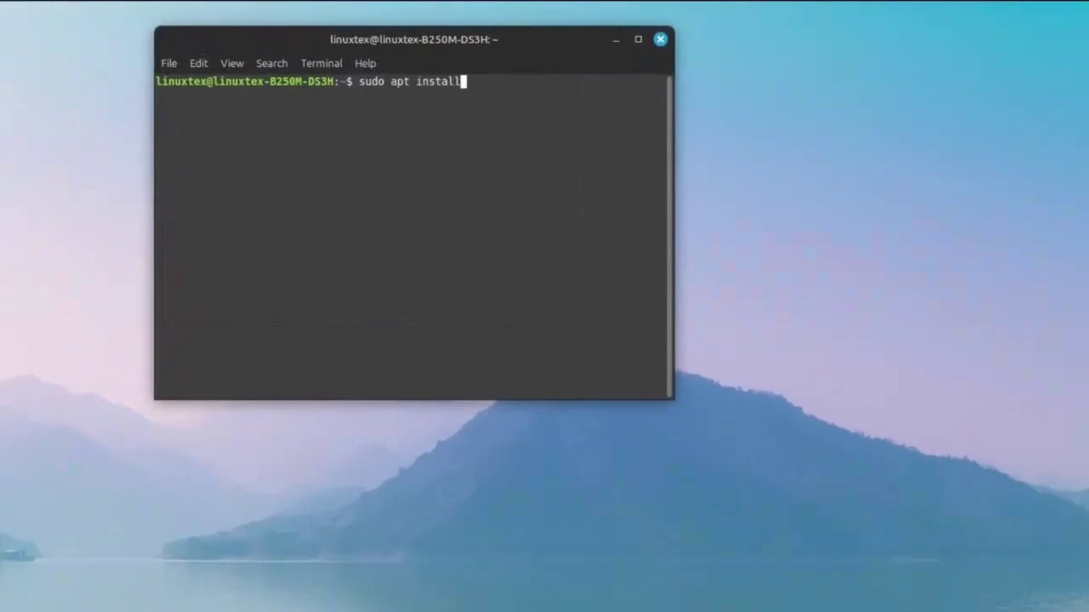
pyautogui.write('-rdw')
pyautogui.press('Return')
pyautogui.write('*')
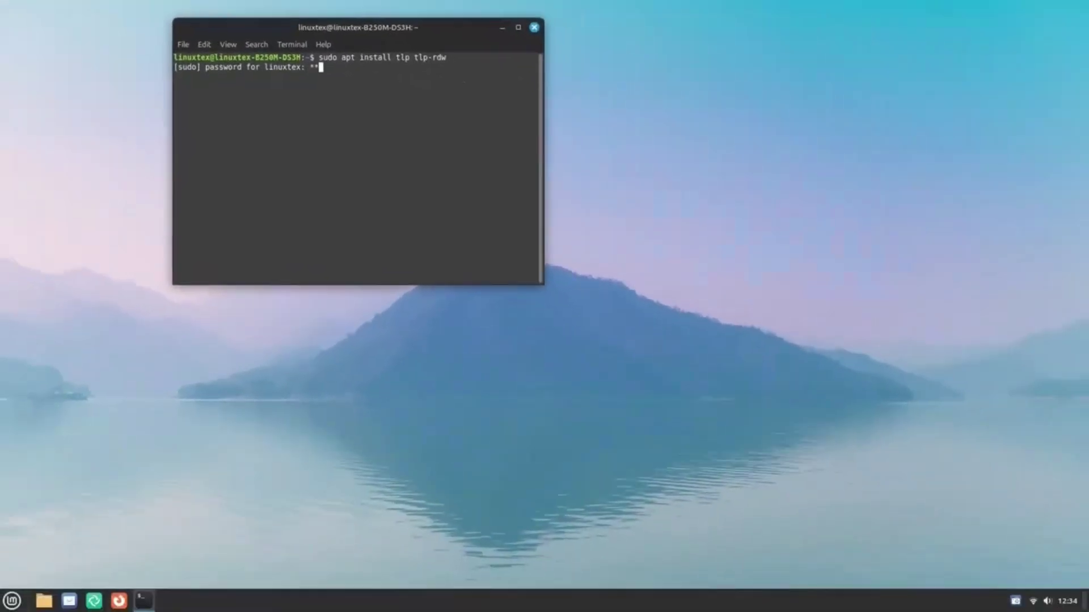
pyautogui.press('Return')
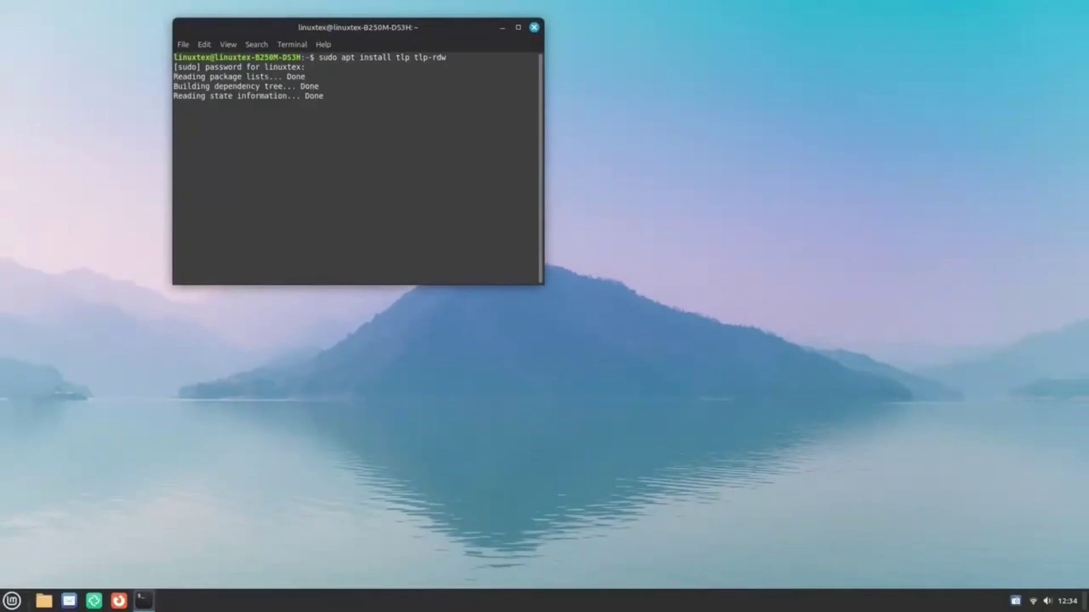
pyautogui.press('Return')
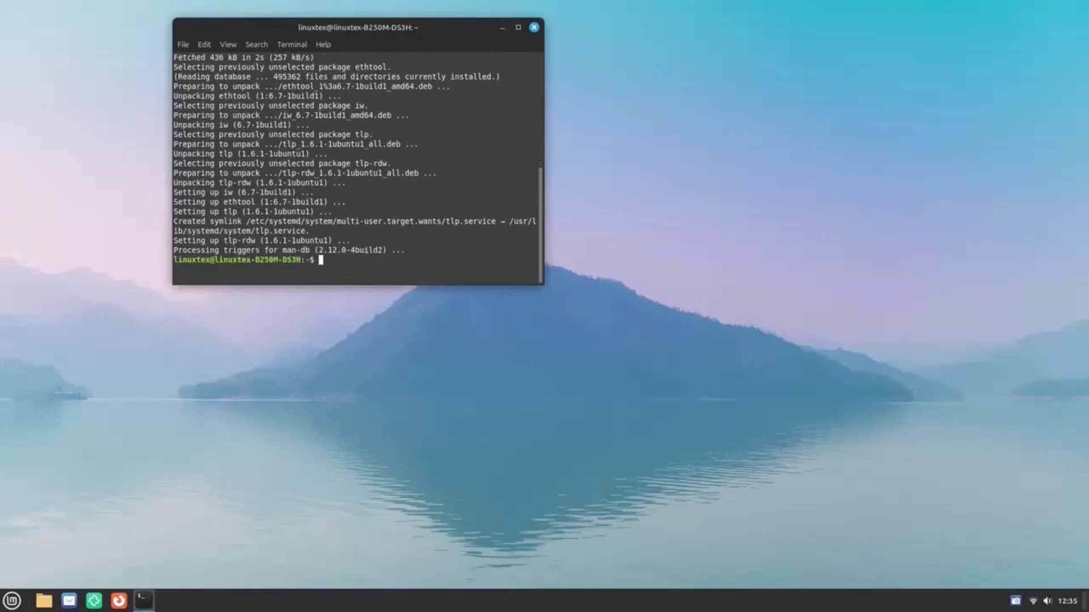
# Exit the terminal and launch Display settings from the menu search.
pyautogui.write('exit')
pyautogui.press('Return')
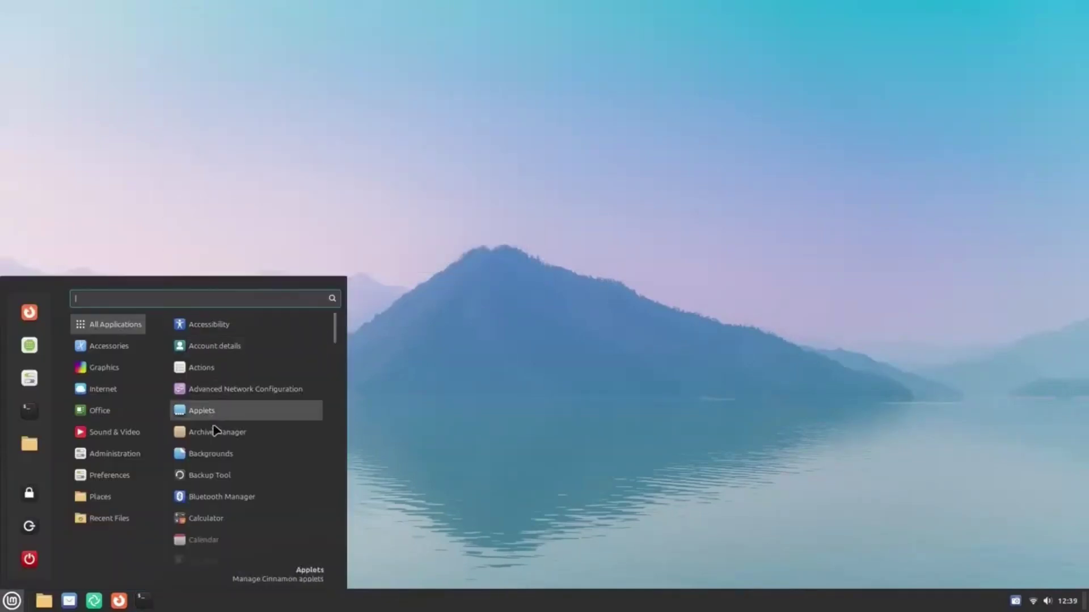
pyautogui.scroll(-5, 244, 567)
pyautogui.write('disk')
pyautogui.press('Down')
pyautogui.press('Down')
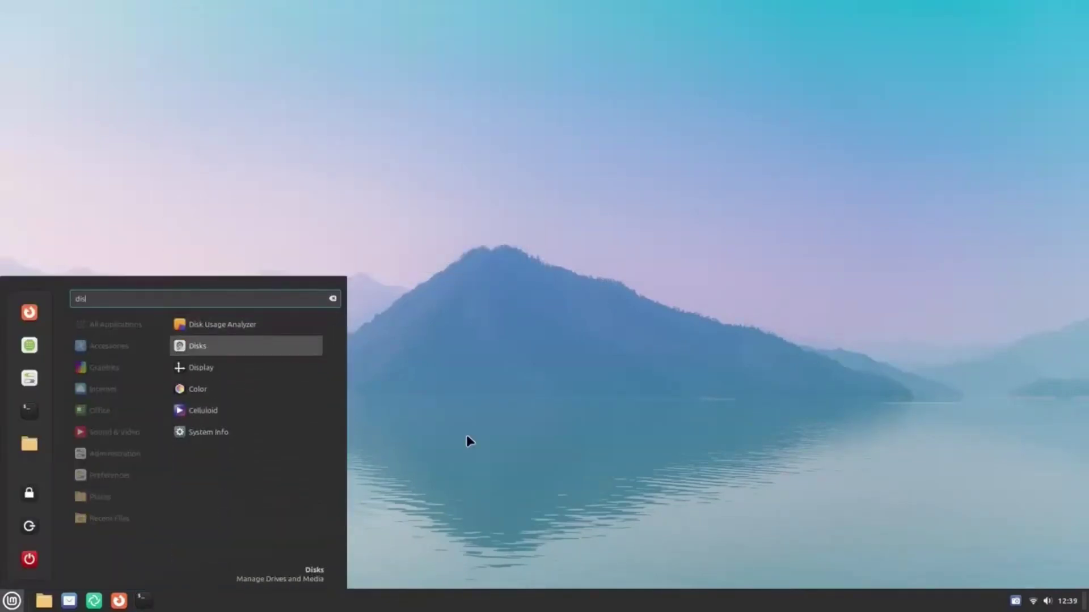
pyautogui.press('Return')
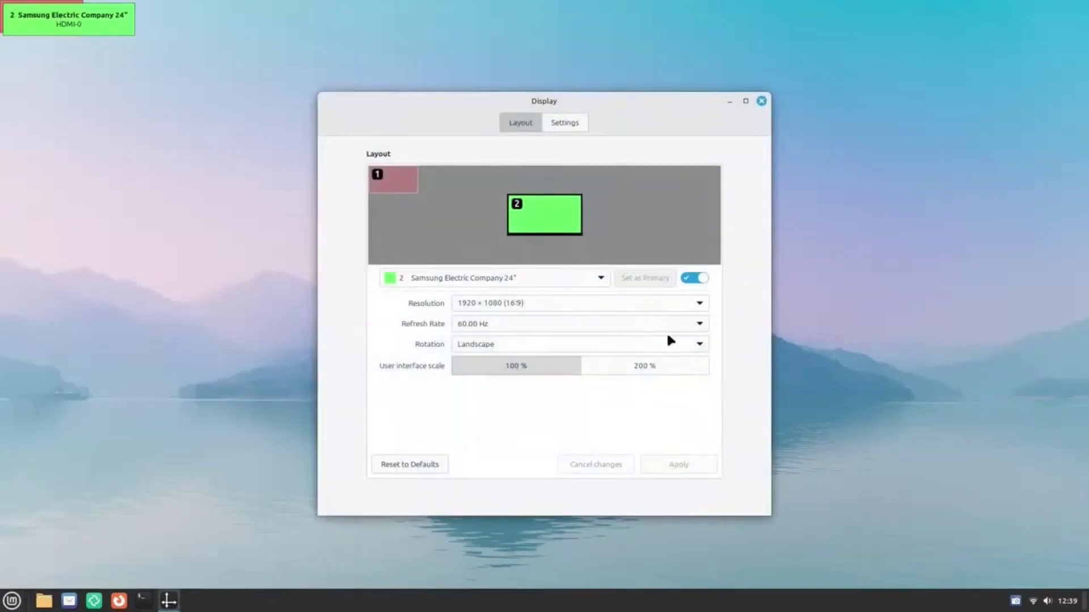
# Enable fractional scaling and apply a 125% monitor scale.
pyautogui.click(572, 123)
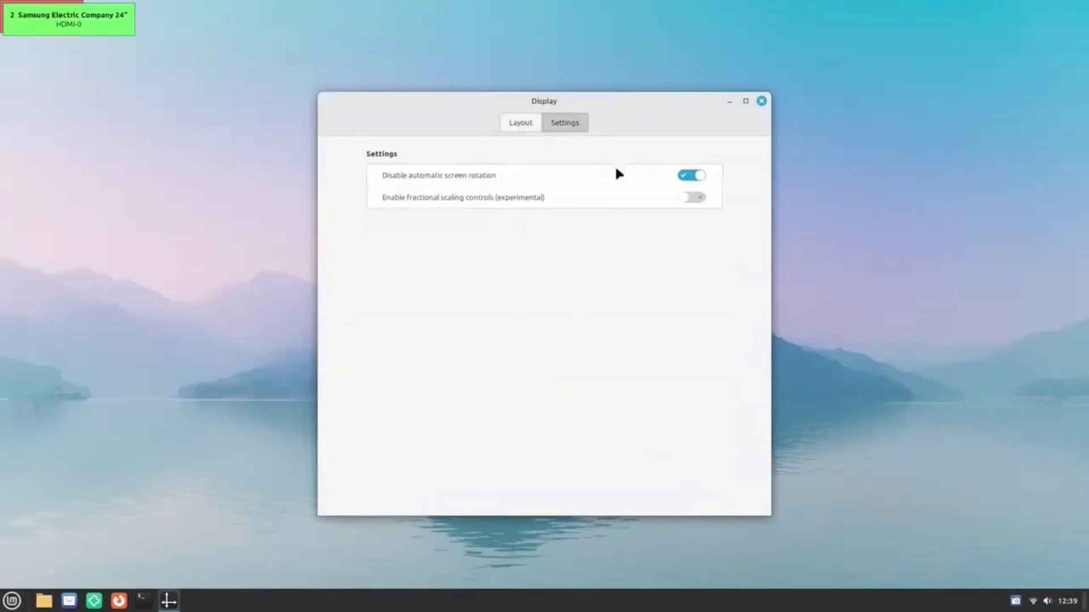
pyautogui.click(686, 198)
pyautogui.click(521, 121)
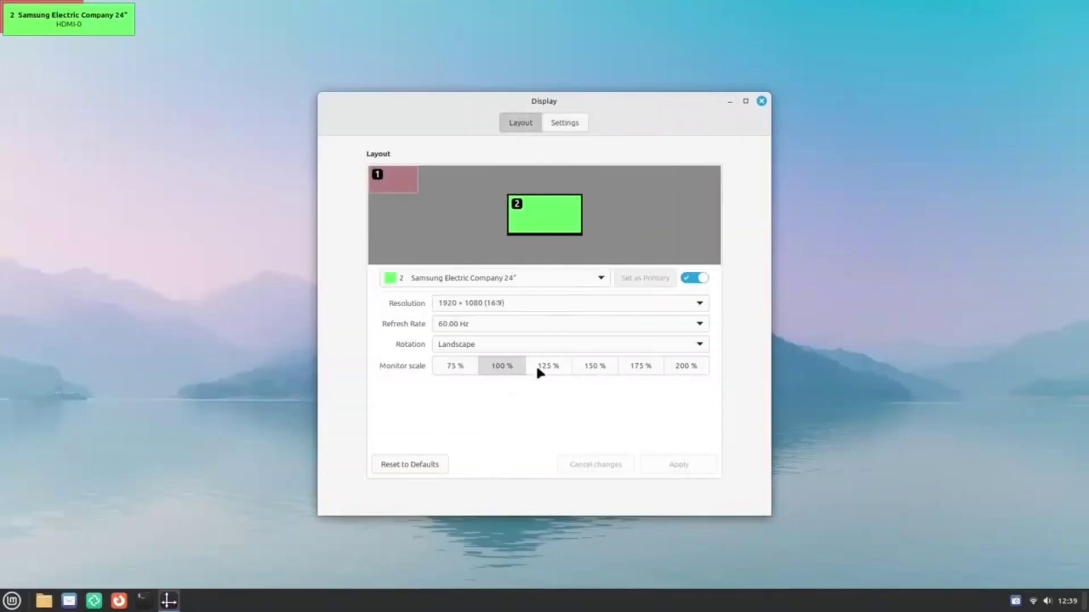
pyautogui.click(537, 368)
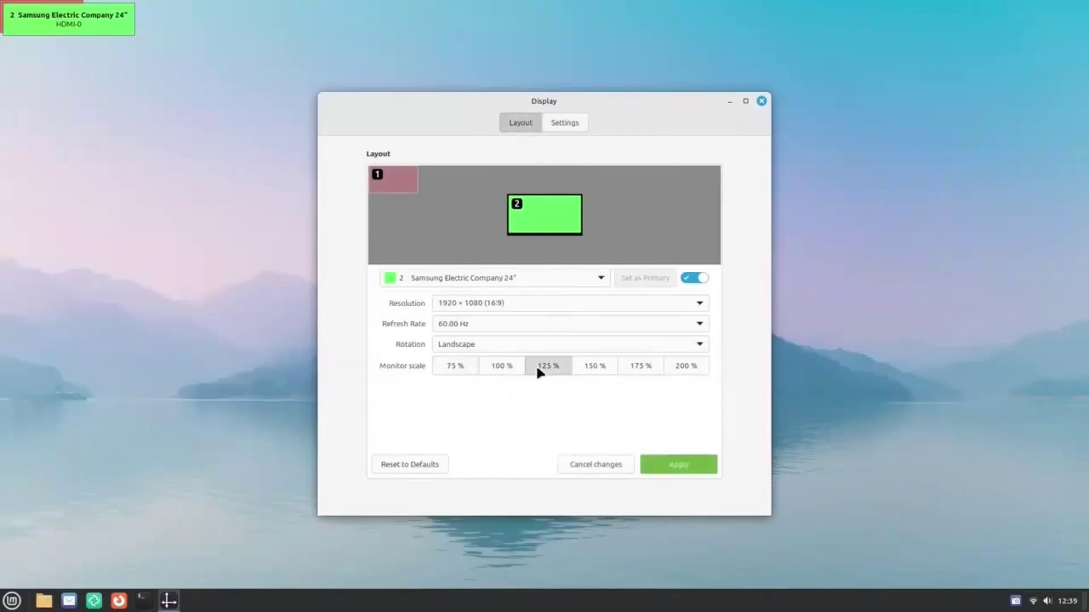
pyautogui.click(689, 464)
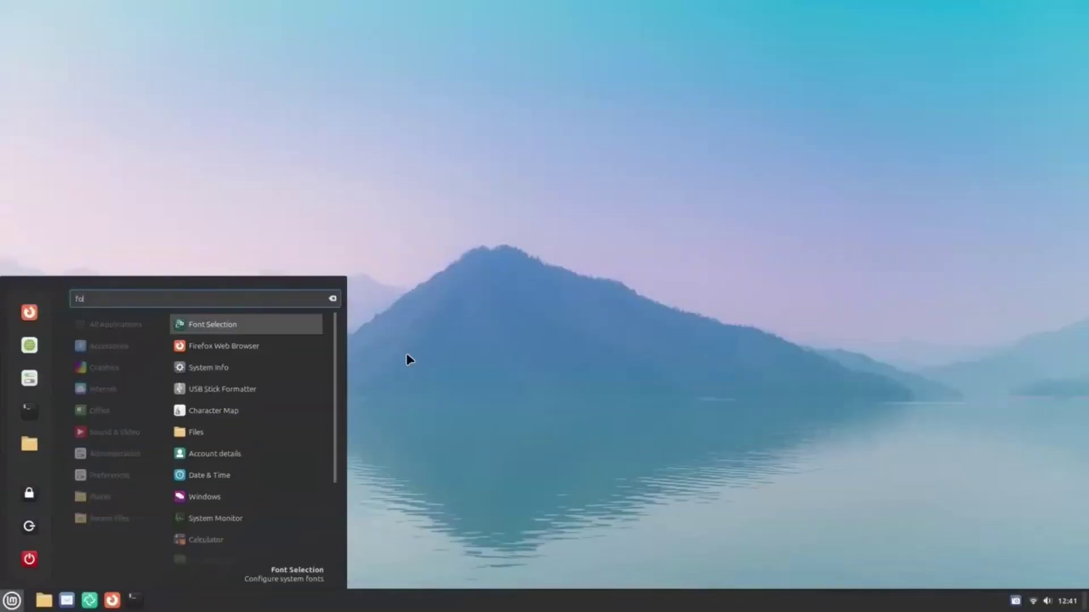
# Open Font Selection and raise the text scaling factor to 1.1.
pyautogui.click(287, 328)
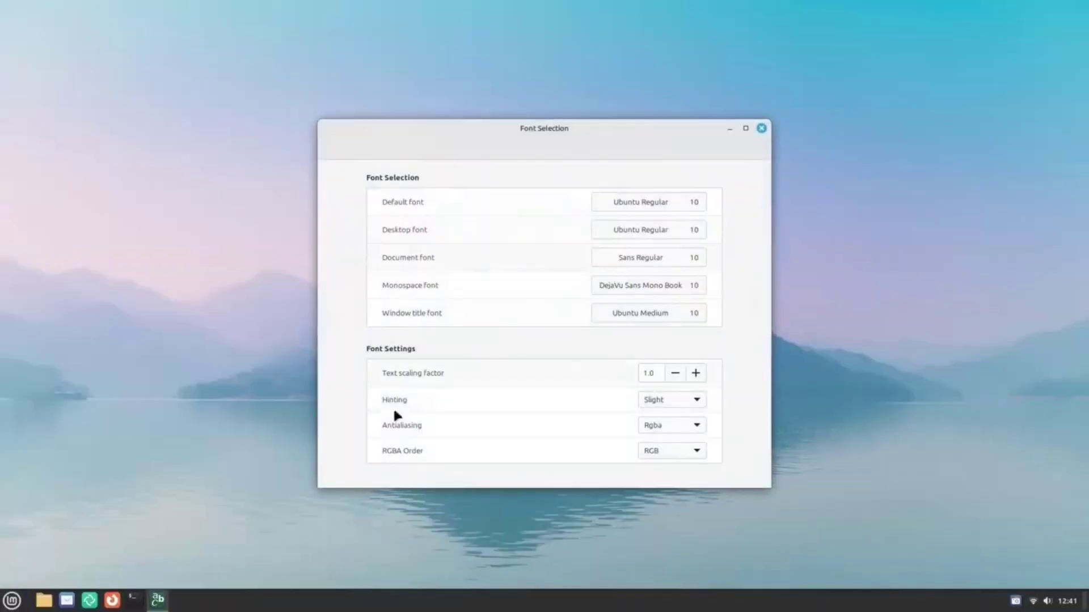
pyautogui.click(695, 374)
pyautogui.click(11, 600)
pyautogui.moveTo(114, 518)
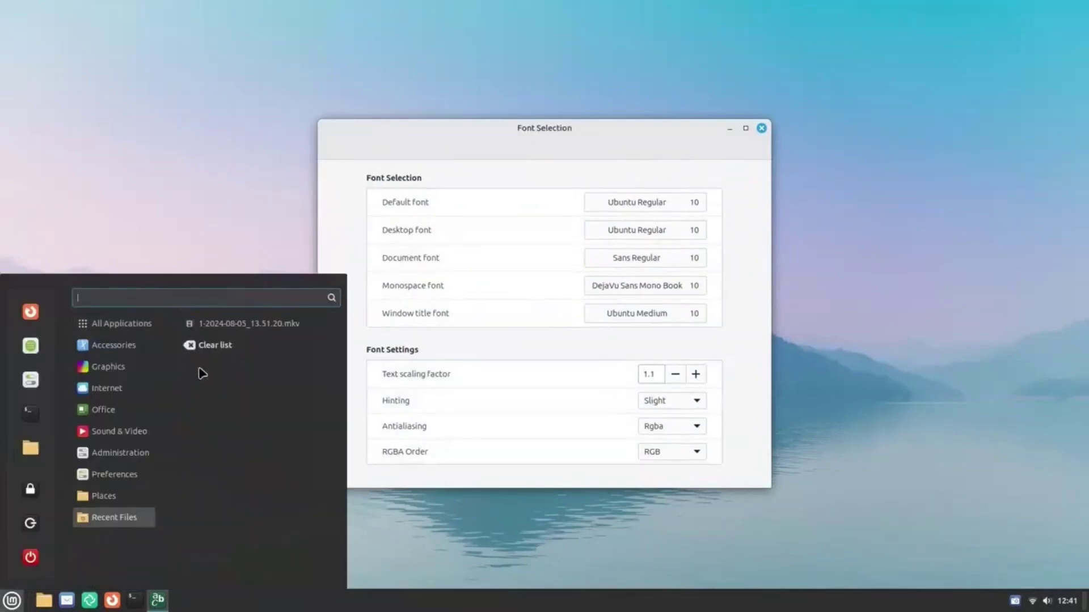
pyautogui.click(161, 203)
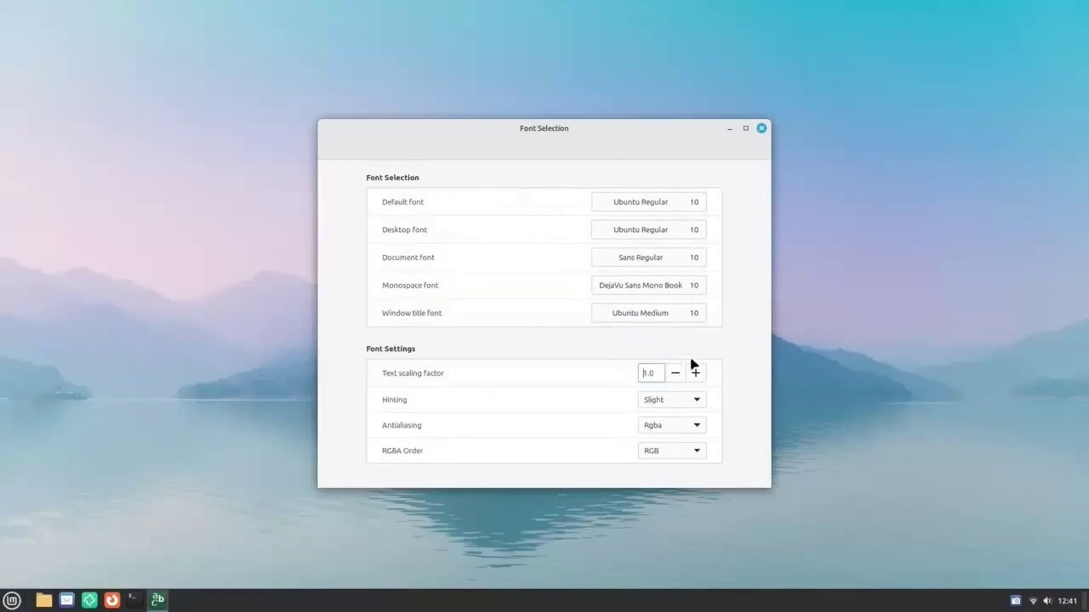
pyautogui.click(1071, 602)
pyautogui.click(1071, 602)
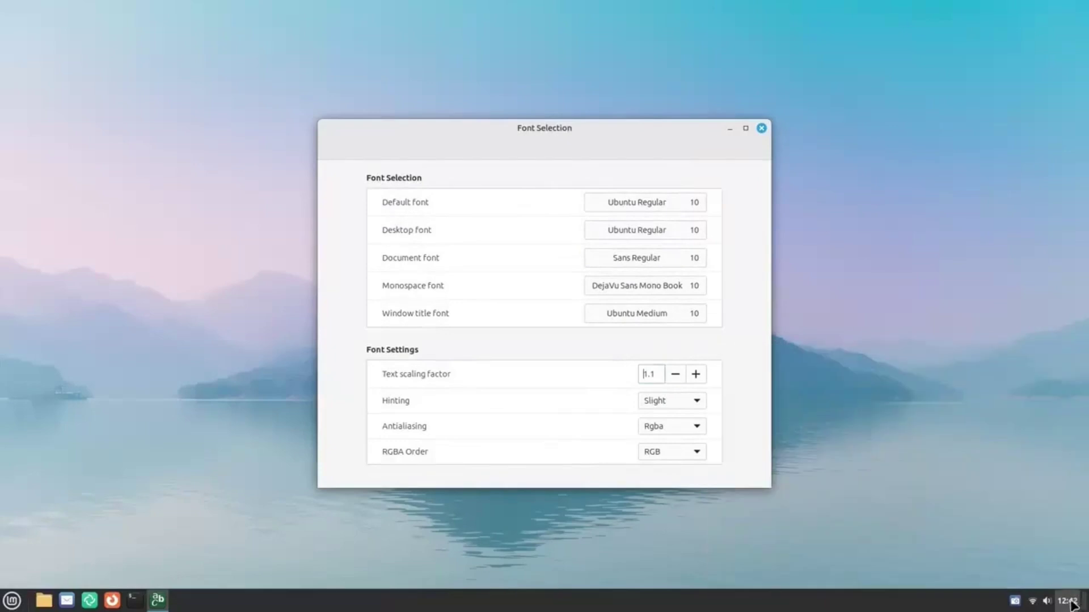
# Raise the text scaling factor further to 1.2.
pyautogui.click(697, 374)
pyautogui.click(11, 600)
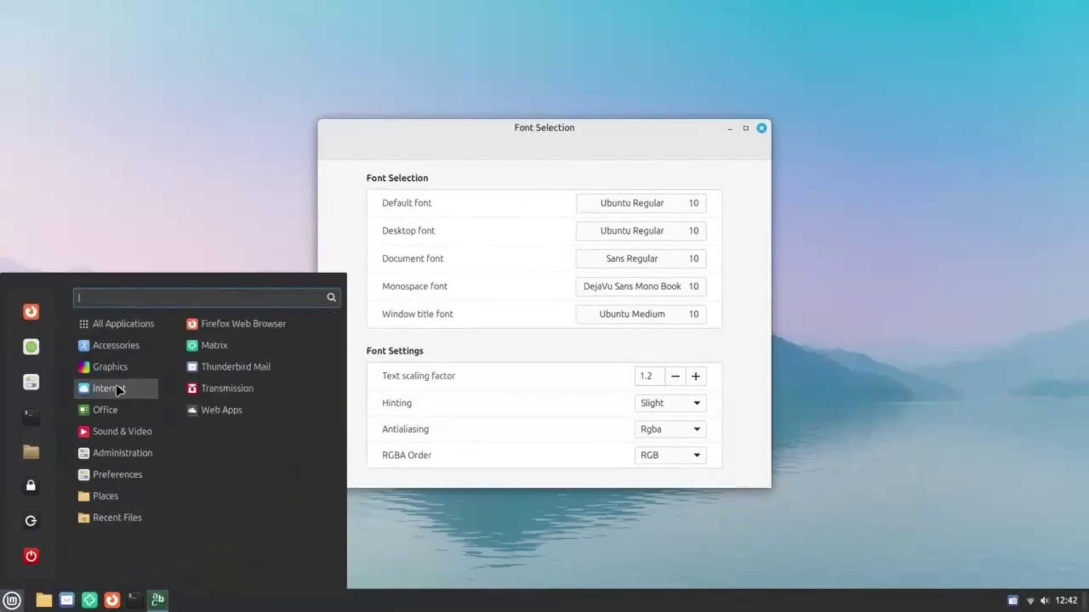
pyautogui.moveTo(137, 453)
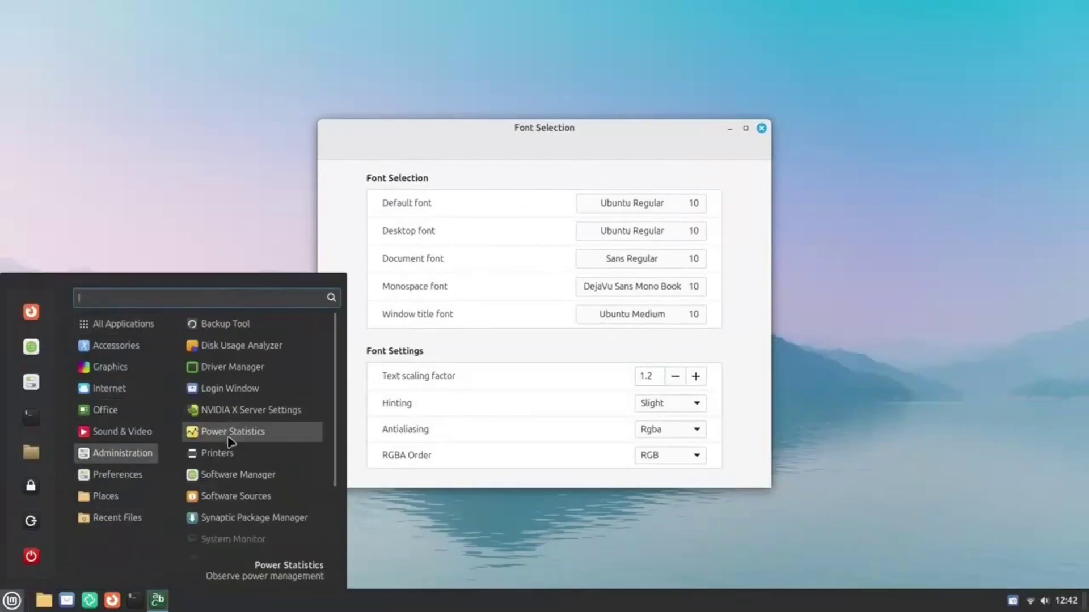
pyautogui.click(239, 225)
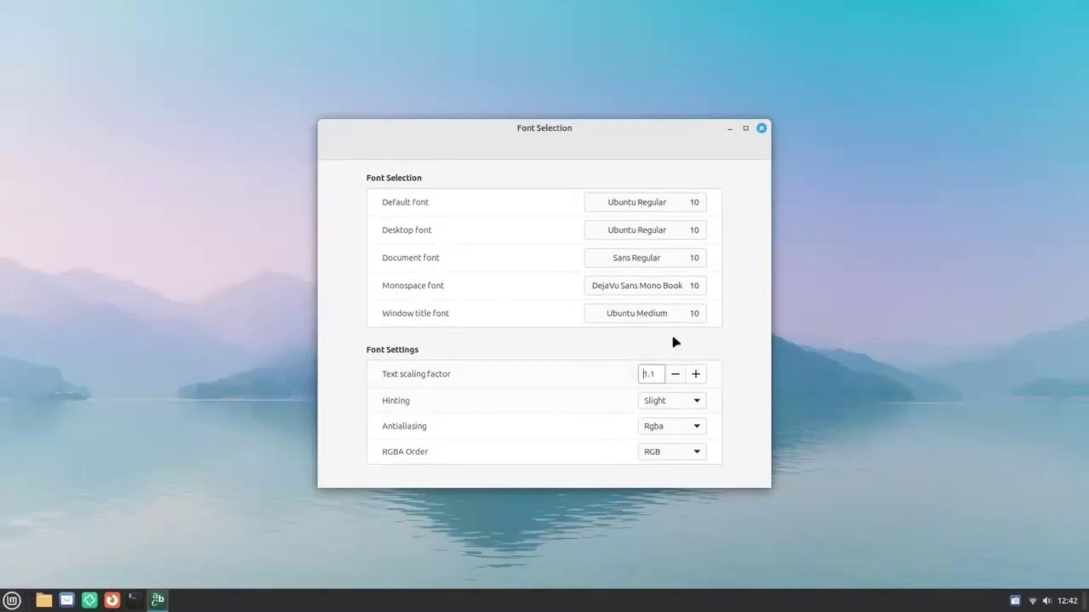
pyautogui.press('Up')
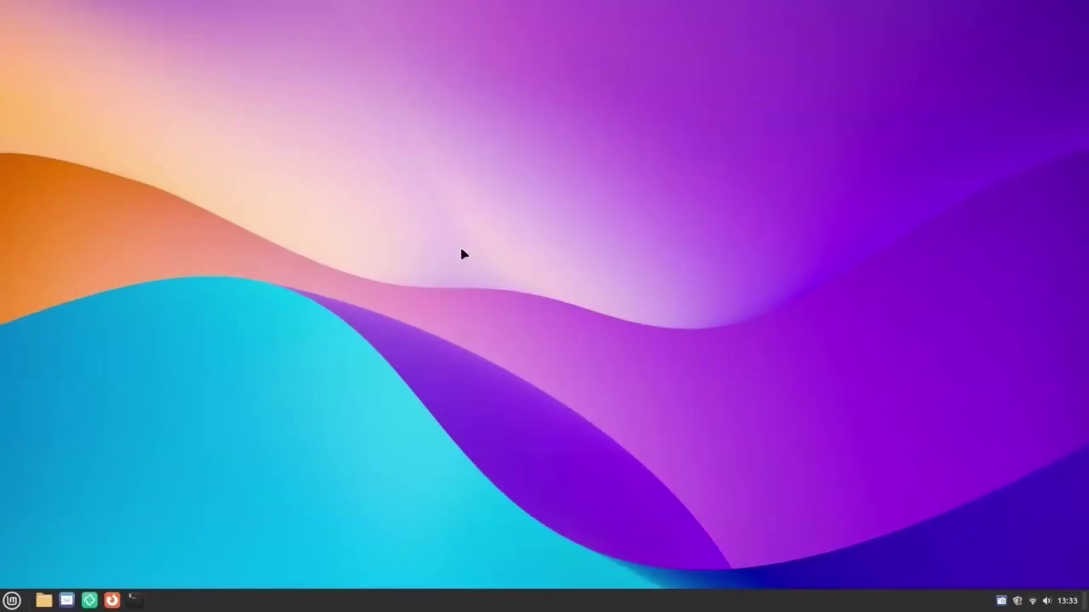
# Open Extensions and install the Transparent panels extension from the download list.
pyautogui.press('super')
pyautogui.write('exte')
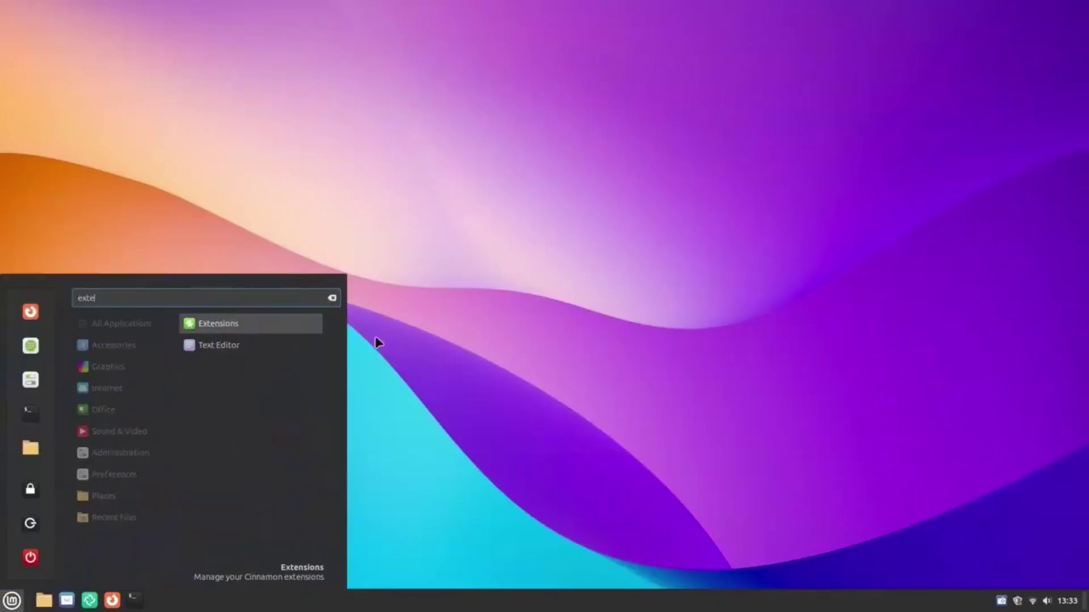
pyautogui.click(249, 323)
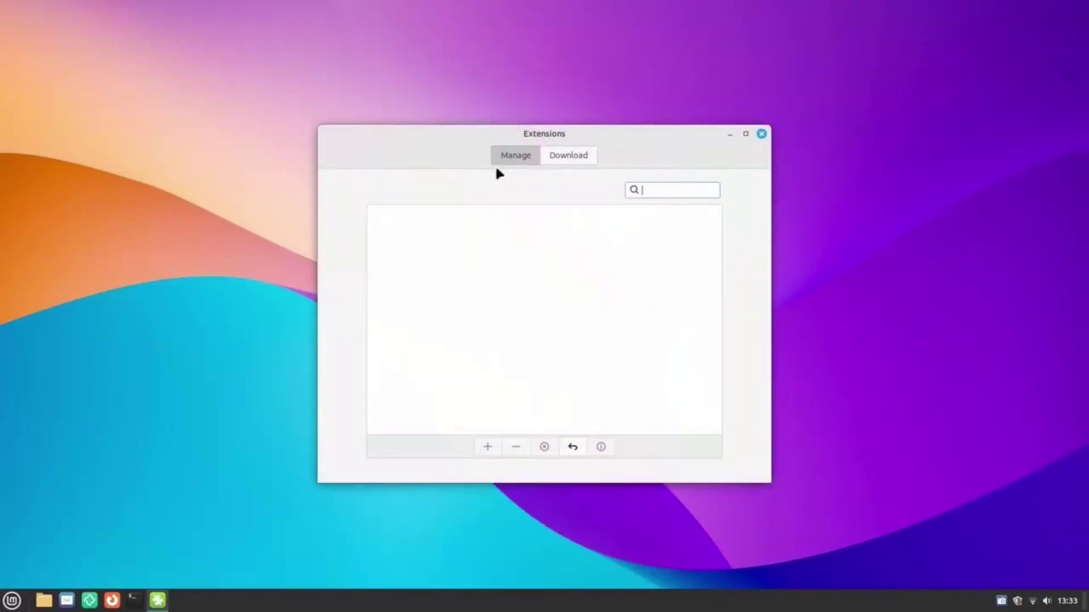
pyautogui.click(558, 156)
pyautogui.click(659, 228)
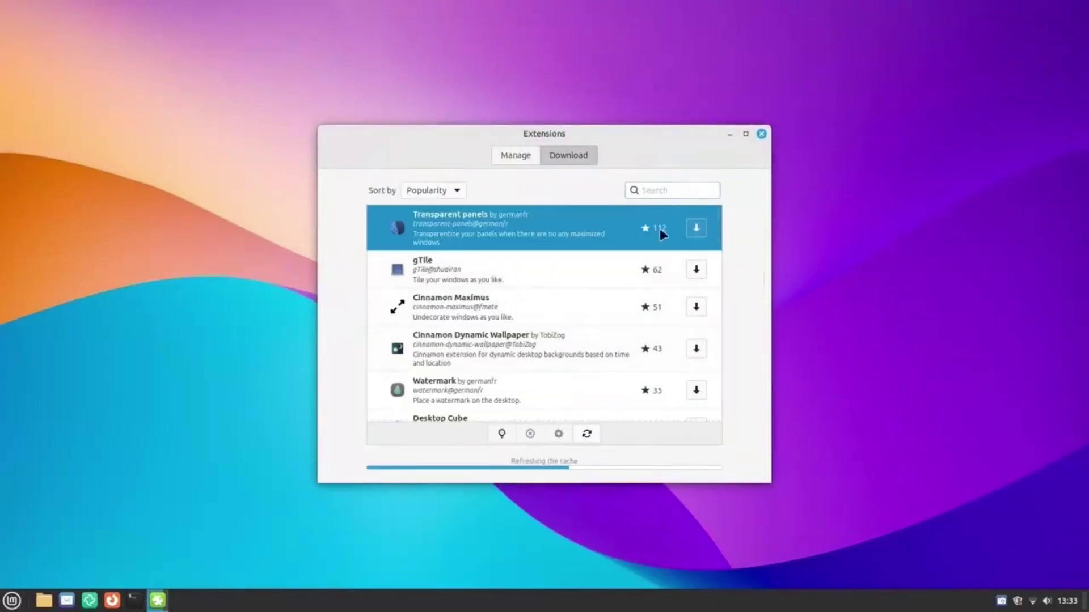
pyautogui.click(696, 227)
# Enable the installed Transparent panels extension.
pyautogui.scroll(-1, 504, 297)
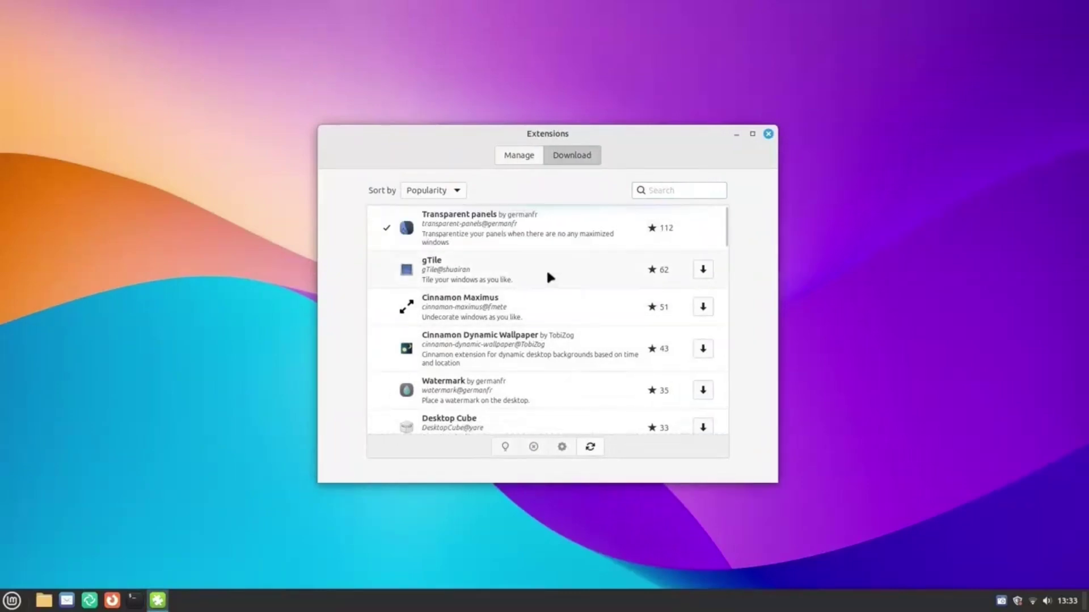
pyautogui.click(533, 277)
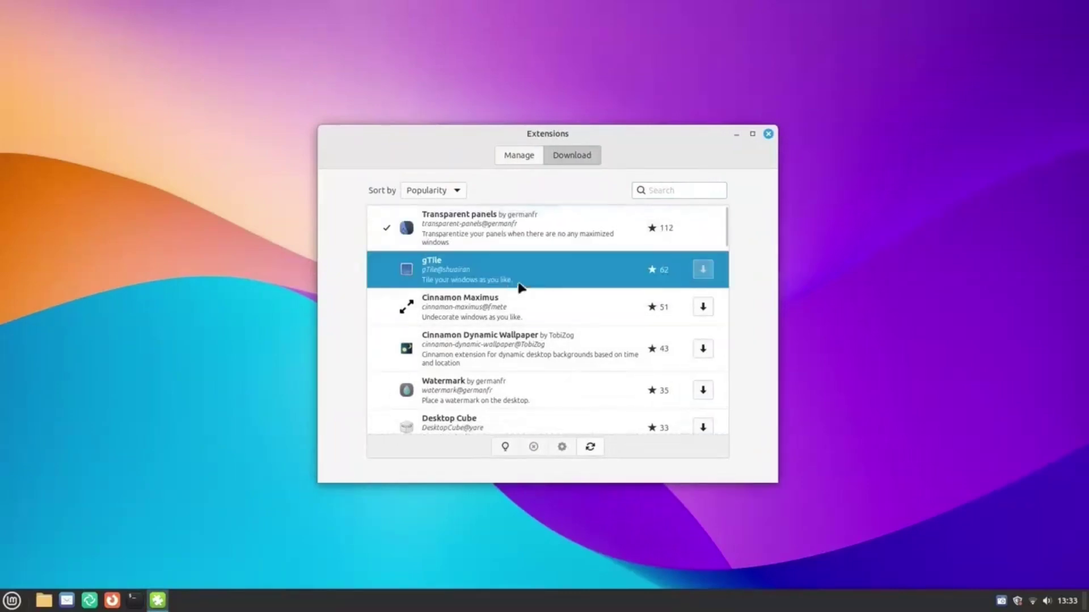
pyautogui.click(524, 160)
pyautogui.click(494, 224)
pyautogui.click(497, 448)
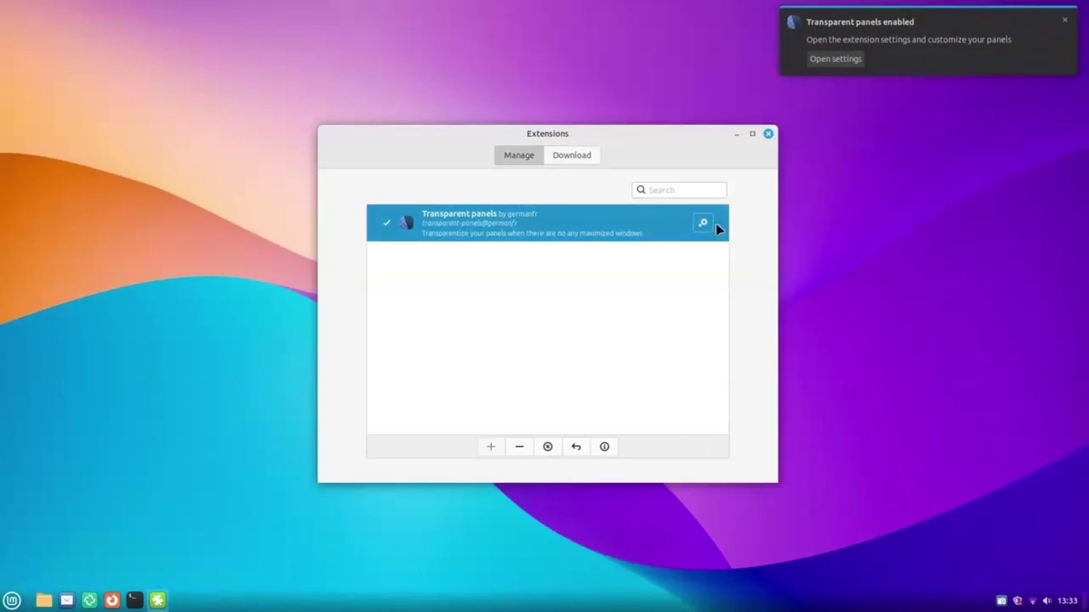
# Set Transparent panels to fully transparent, then disable the extension again.
pyautogui.click(709, 222)
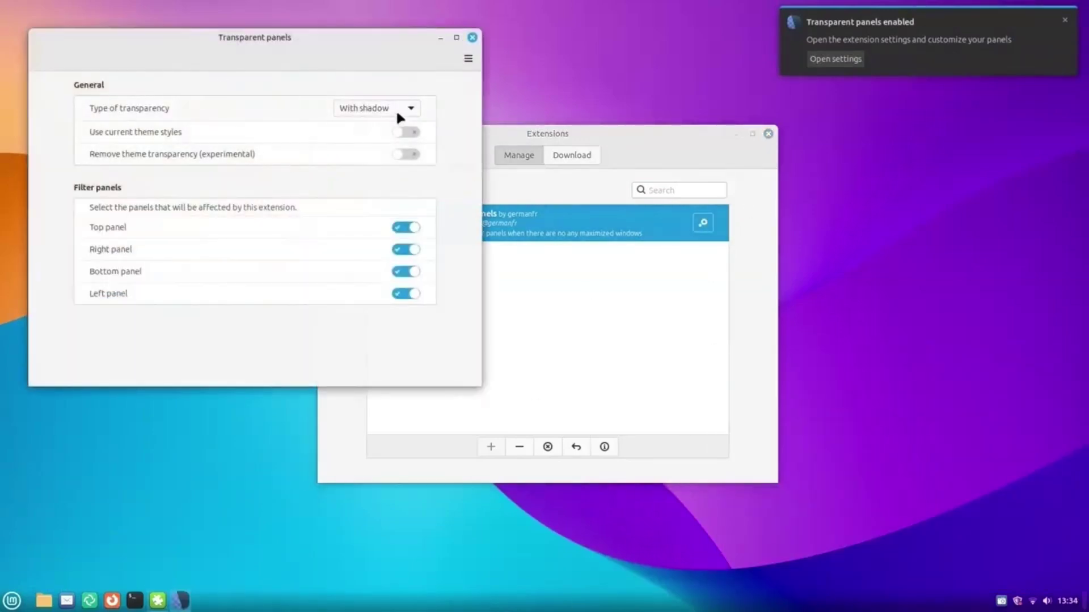
pyautogui.click(407, 107)
pyautogui.click(391, 128)
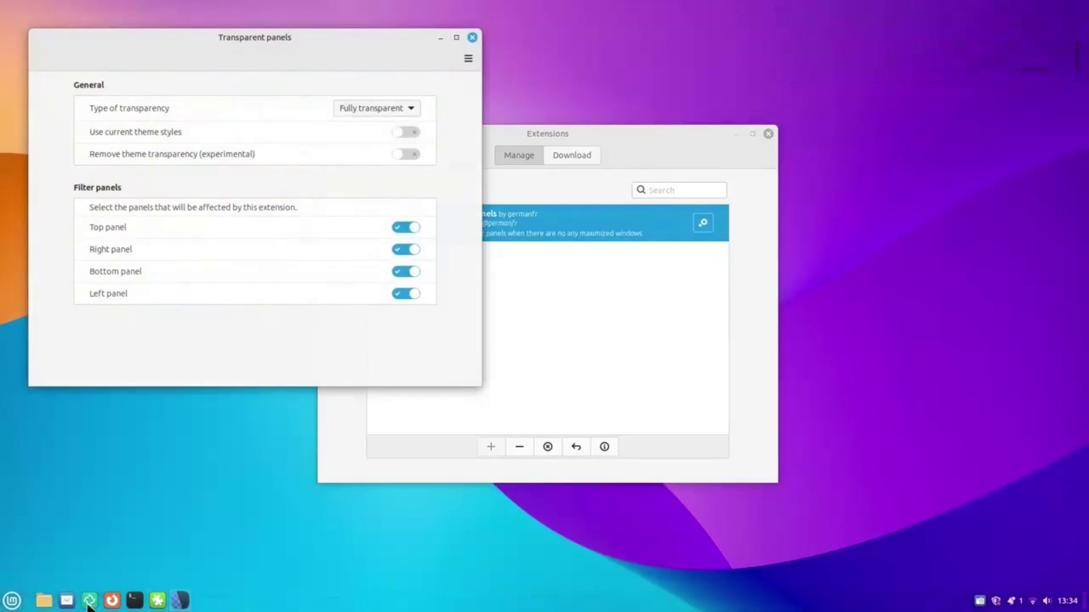
pyautogui.click(473, 38)
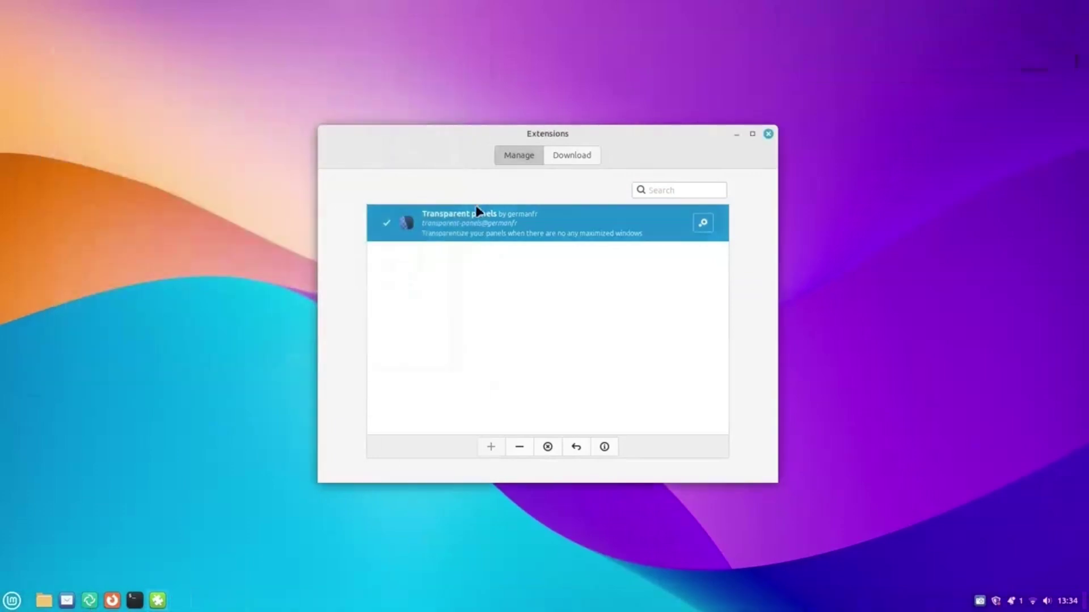
pyautogui.click(519, 447)
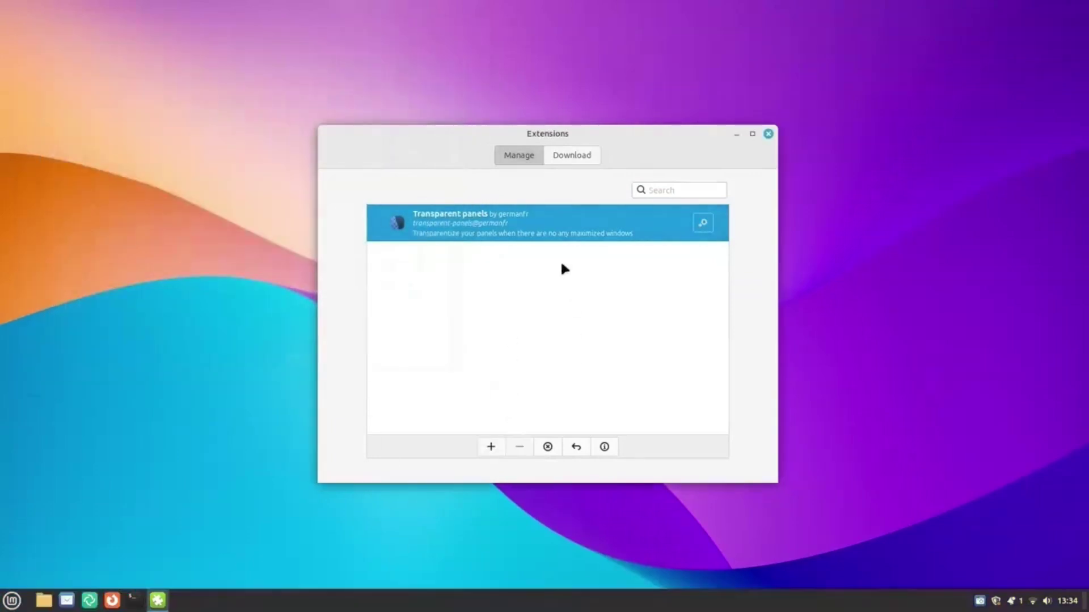
# Browse downloadable extensions like Smart Panel, Horizontal OSD, Opacify Windows and Back to Monitor, then close Extensions.
pyautogui.click(569, 158)
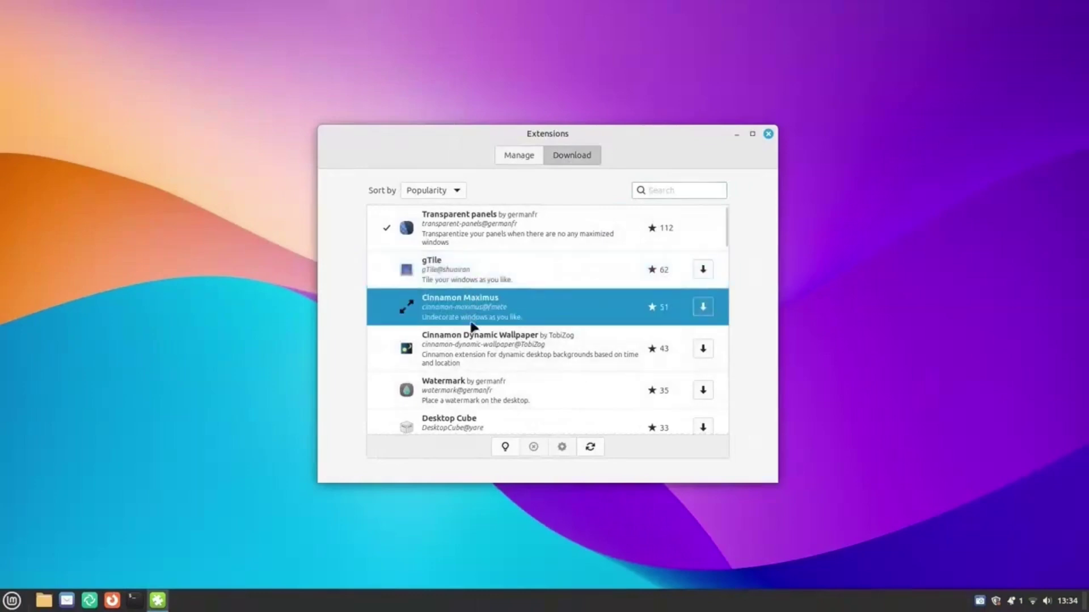
pyautogui.scroll(-5, 561, 334)
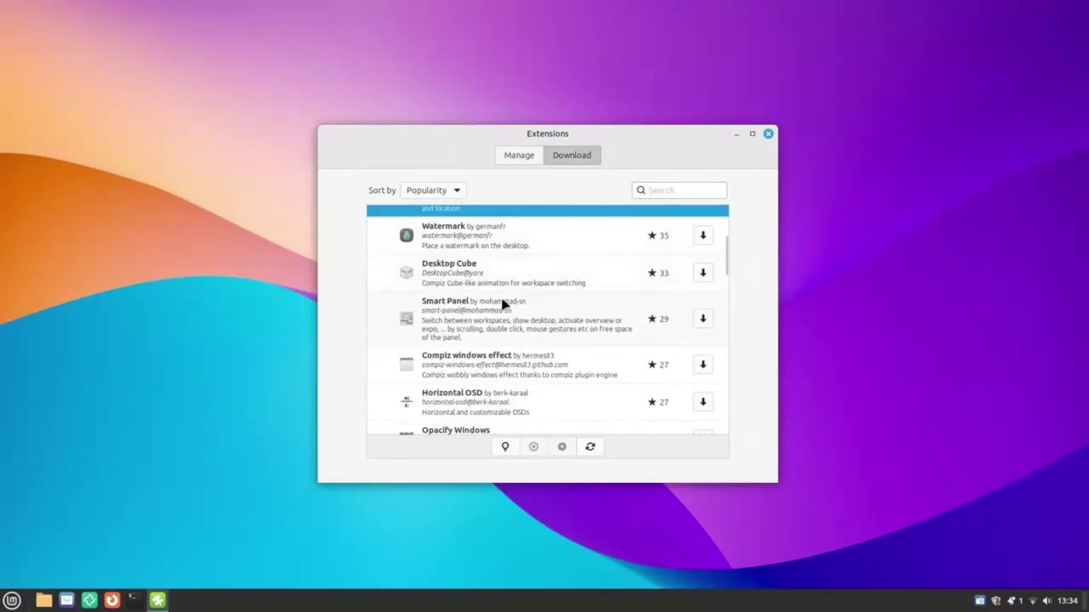
pyautogui.click(502, 302)
pyautogui.scroll(-3, 510, 283)
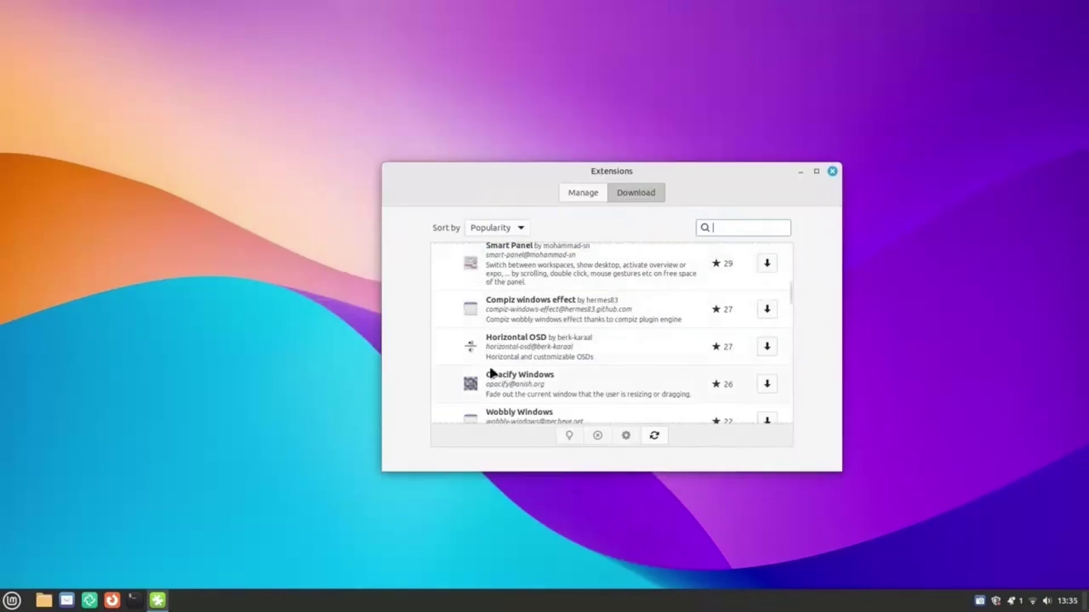
pyautogui.scroll(-2, 491, 331)
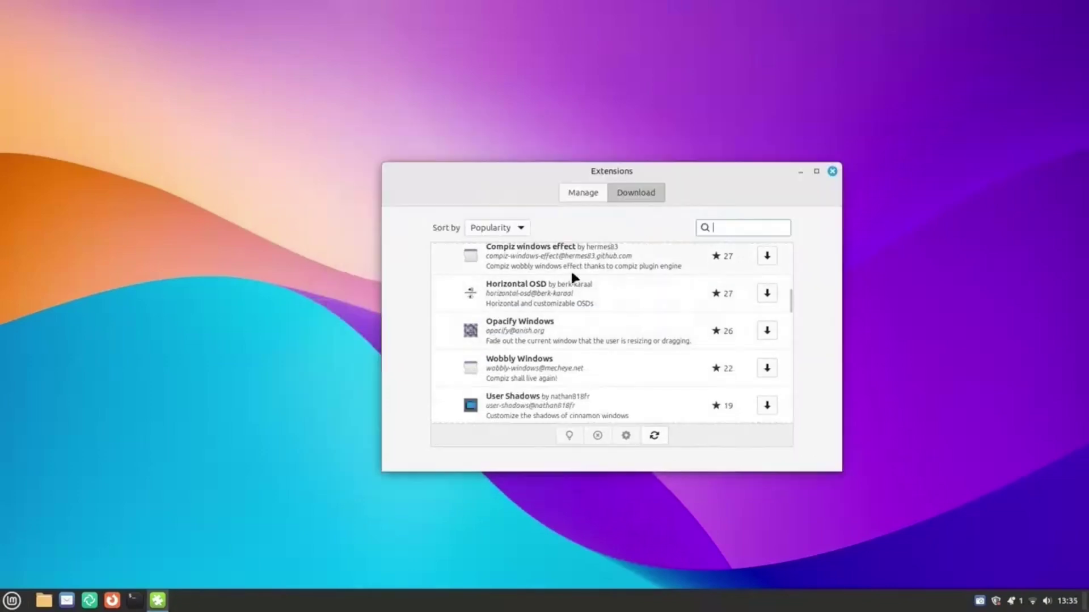
pyautogui.click(572, 292)
pyautogui.click(564, 341)
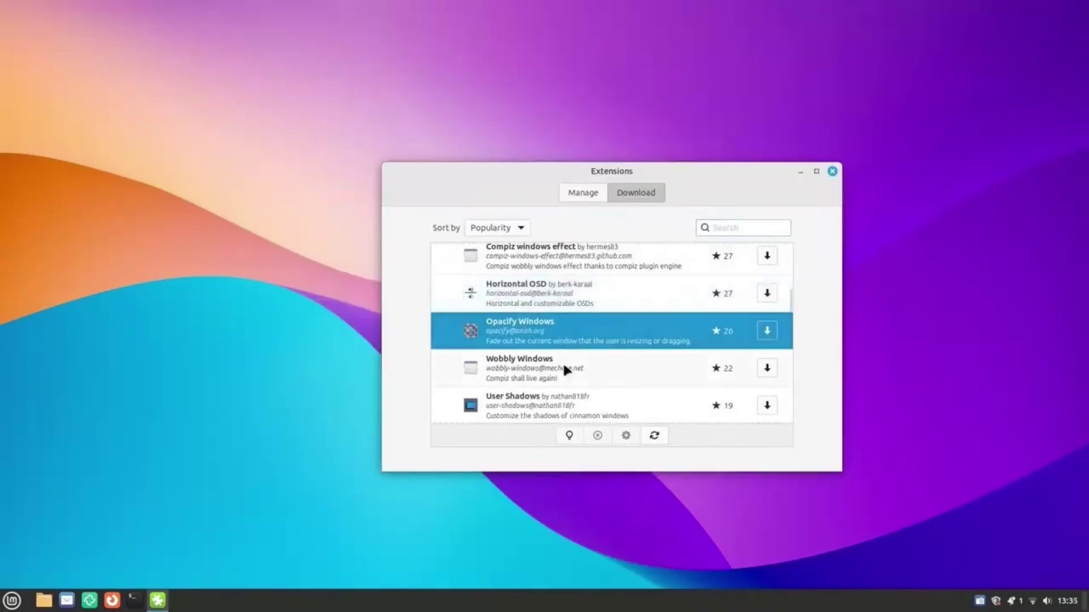
pyautogui.scroll(-4, 574, 371)
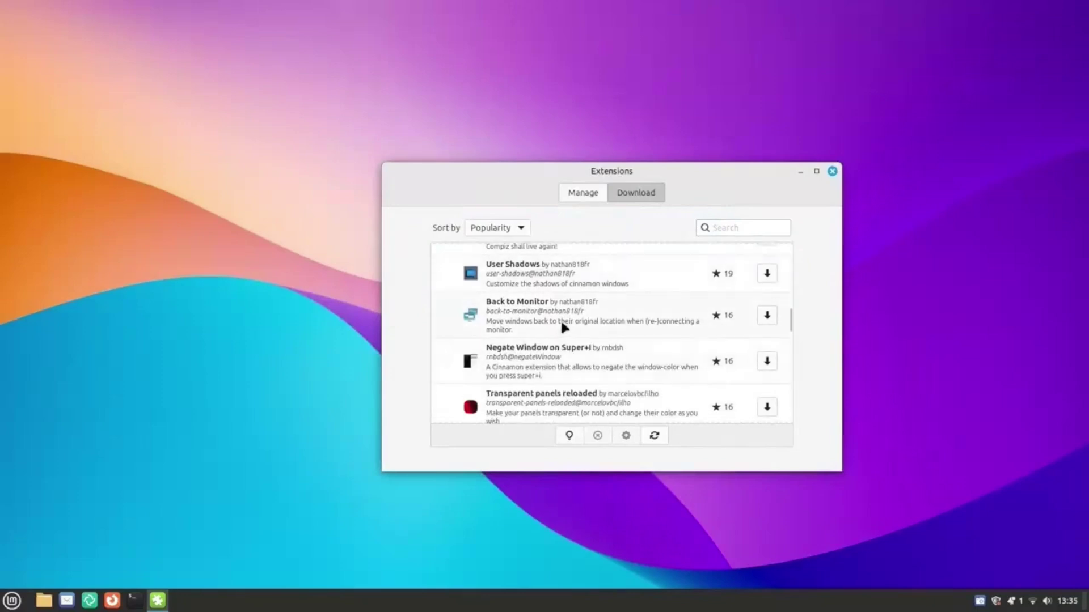
pyautogui.click(563, 320)
pyautogui.hotkey('alt', 'F4')
# Add the Clock desklet and move it to the desktop's top-right corner.
pyautogui.press('super')
pyautogui.write('desk')
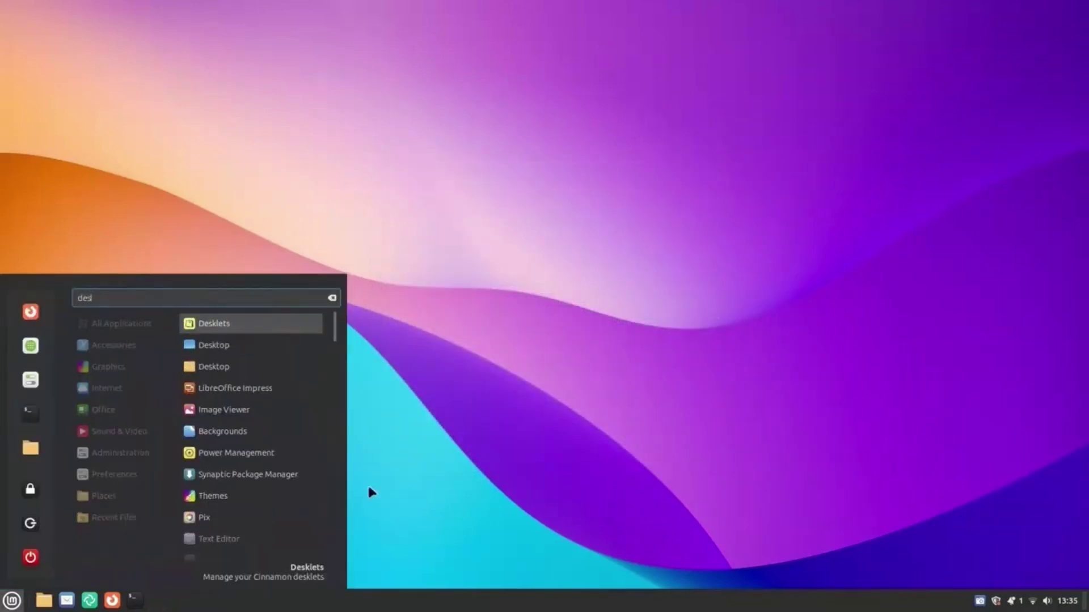
pyautogui.click(255, 328)
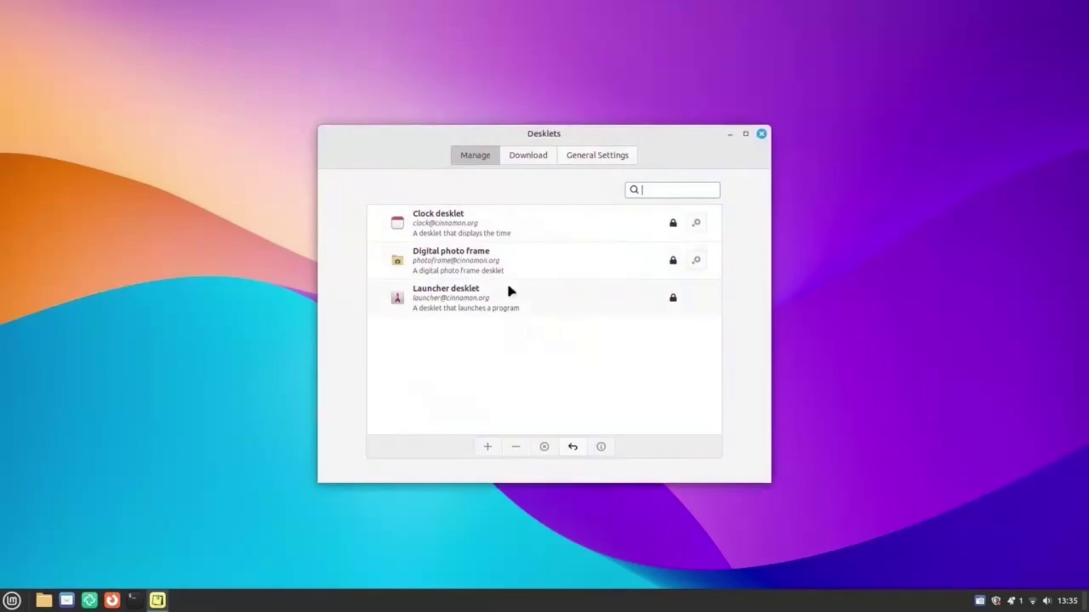
pyautogui.click(459, 219)
pyautogui.click(485, 446)
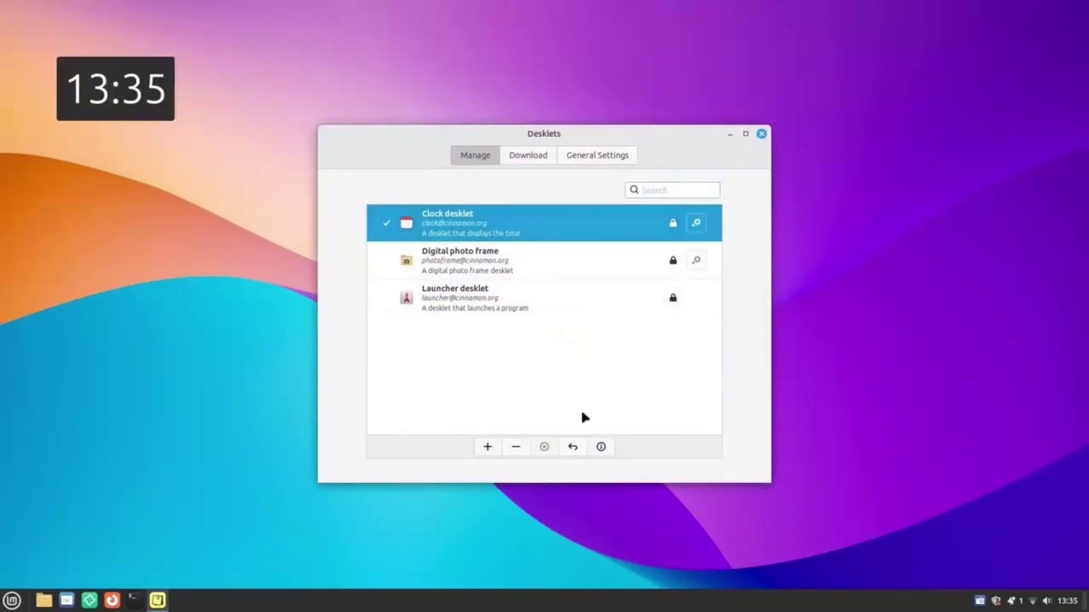
pyautogui.moveTo(117, 102); pyautogui.dragTo(1015, 95)
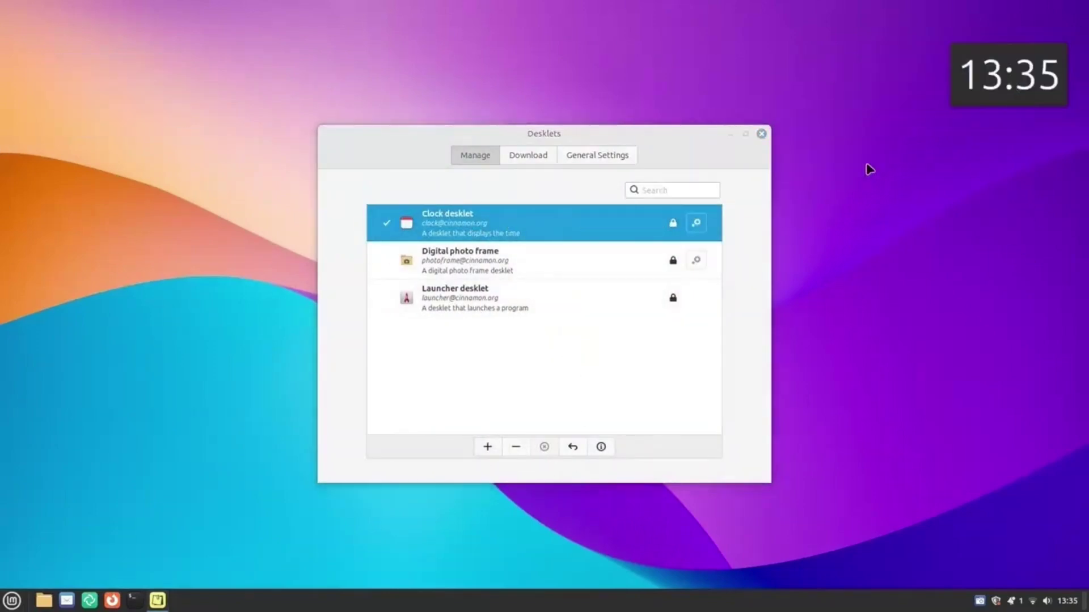
# Download and install the Disk Space desklet from the online list.
pyautogui.click(452, 285)
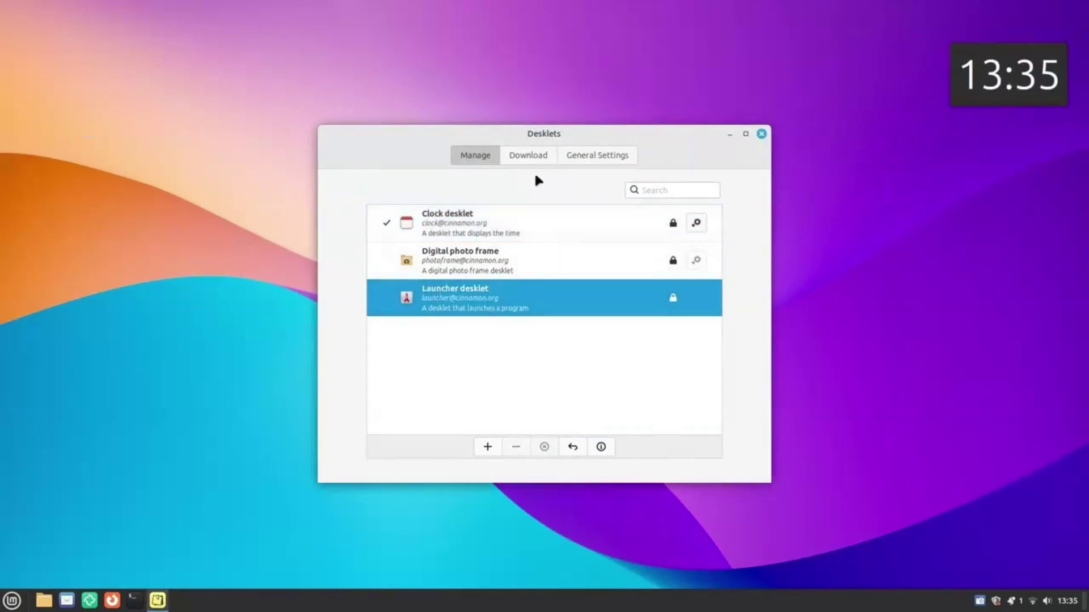
pyautogui.click(527, 156)
pyautogui.click(458, 224)
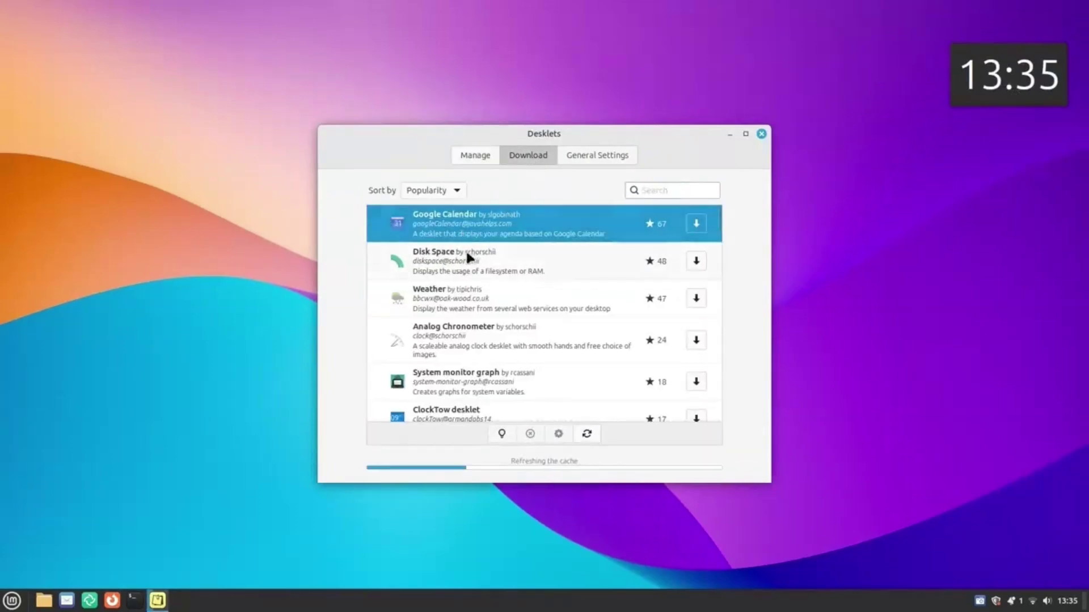
pyautogui.click(509, 269)
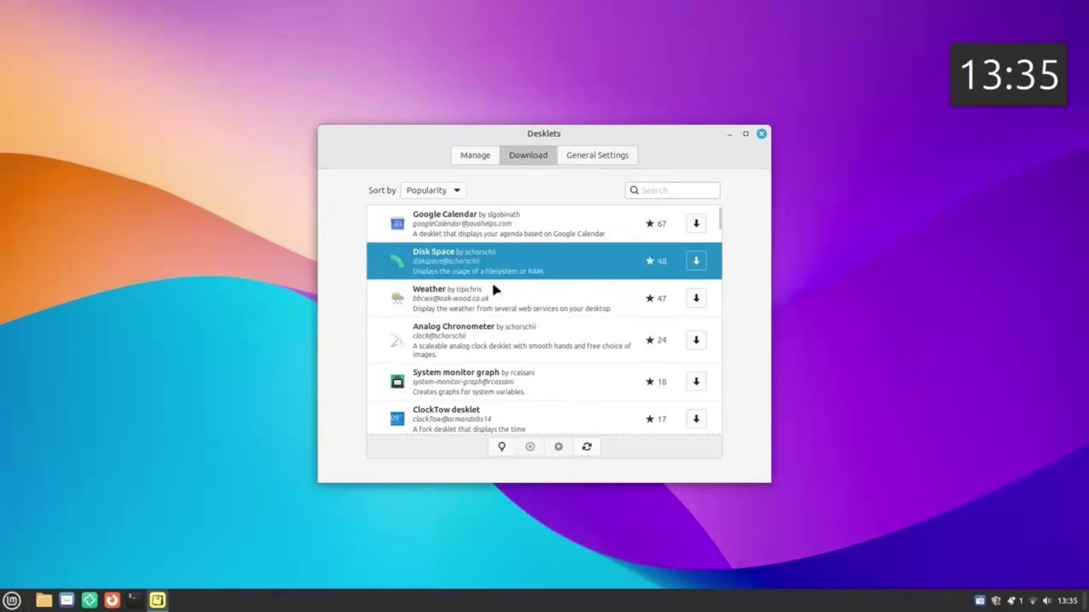
pyautogui.click(494, 292)
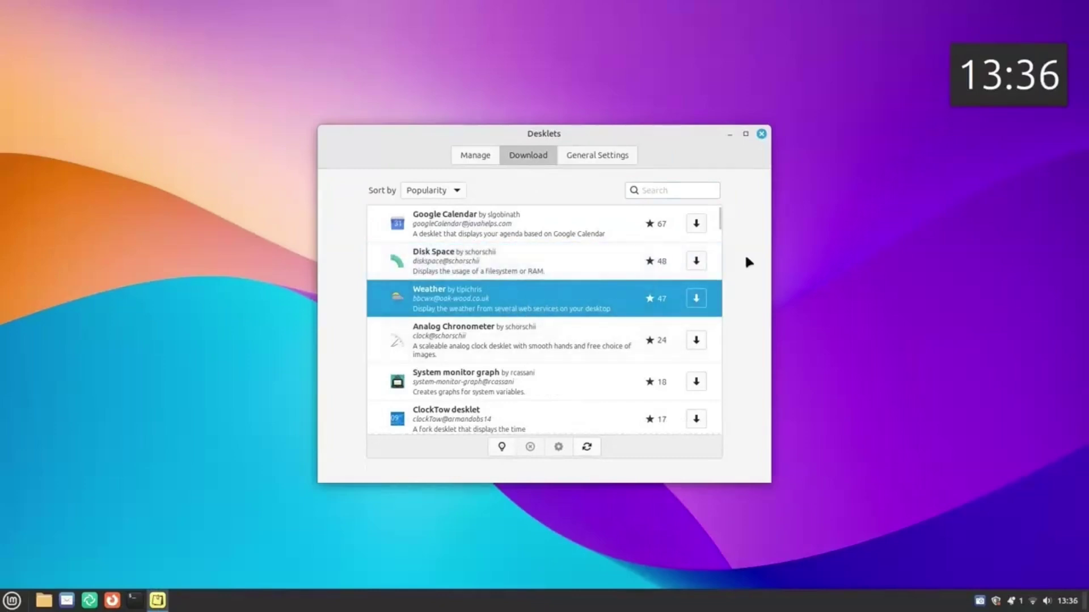
pyautogui.click(698, 260)
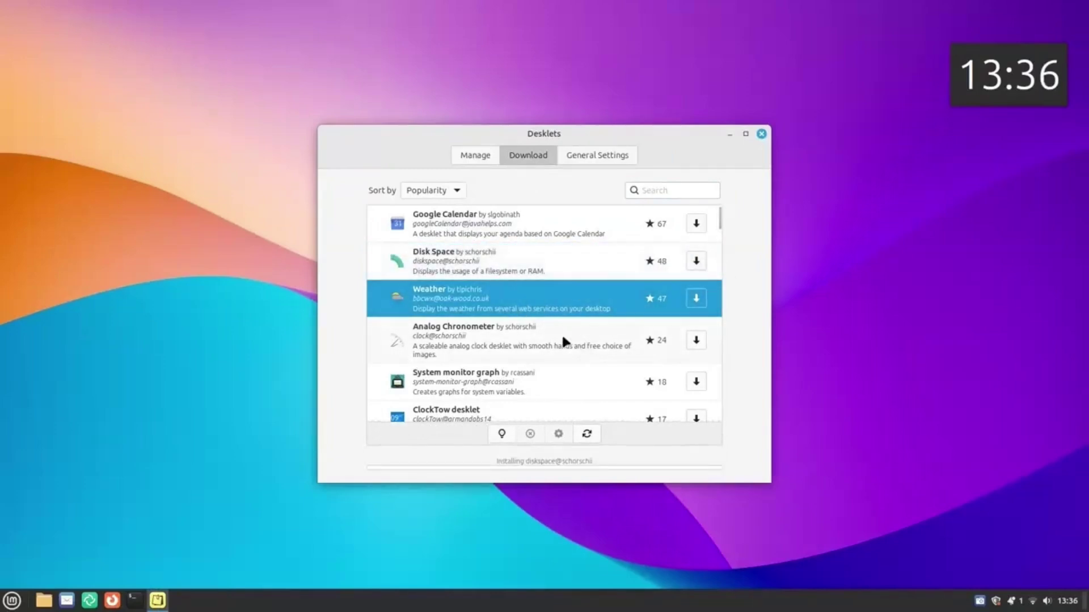
# Add the Disk Space desklet to the desktop and place it below the clock.
pyautogui.scroll(-1, 561, 332)
pyautogui.click(466, 321)
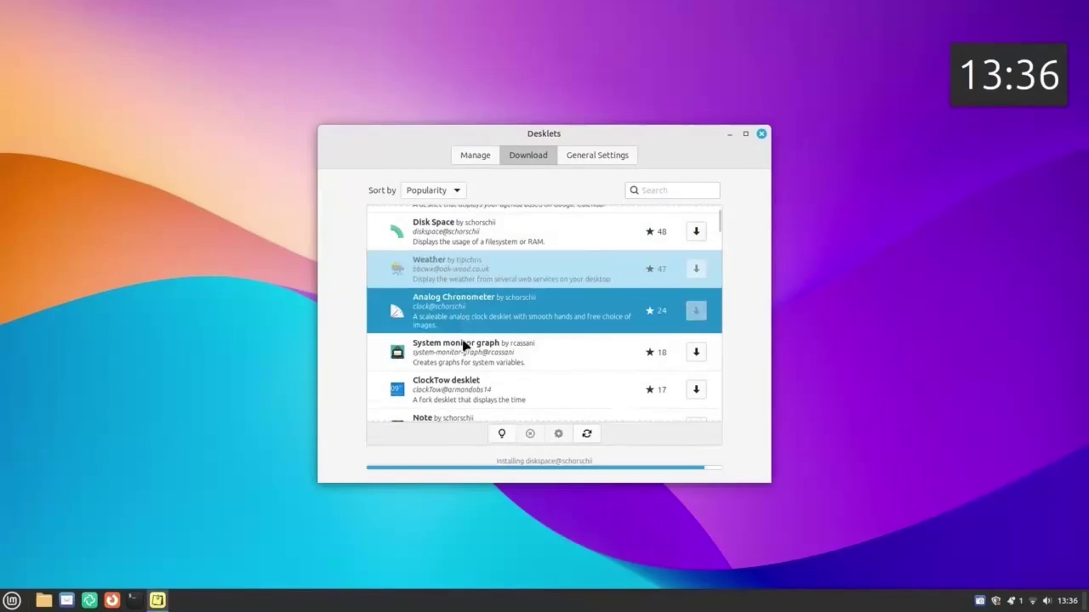
pyautogui.click(476, 161)
pyautogui.click(471, 238)
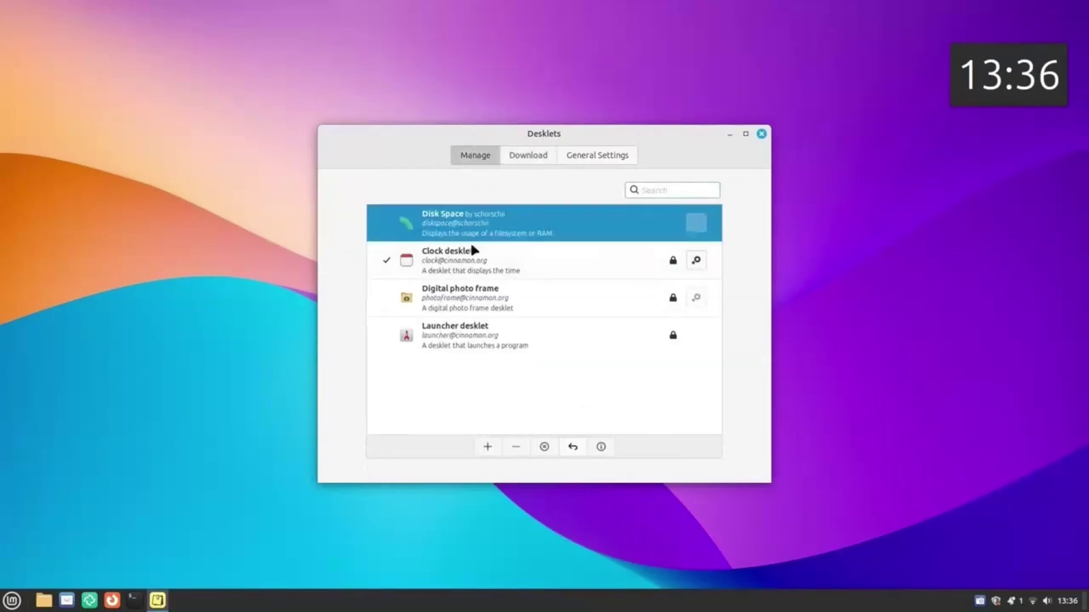
pyautogui.click(487, 447)
pyautogui.moveTo(134, 126); pyautogui.dragTo(1015, 198)
pyautogui.click(530, 155)
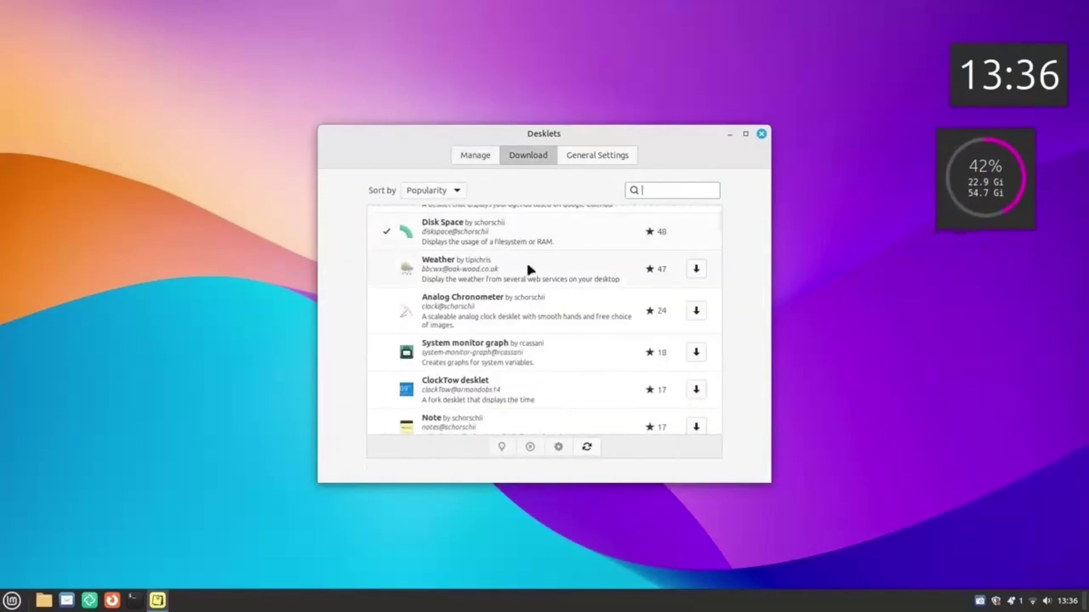
pyautogui.scroll(-2, 530, 270)
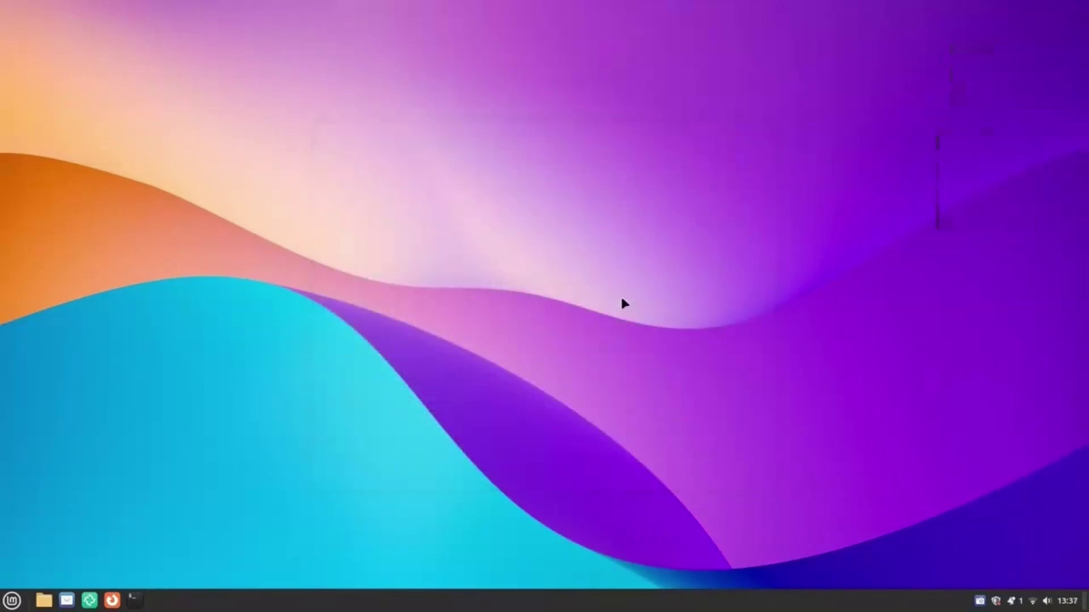
# Open Applets settings and scroll through the installed applets.
pyautogui.press('super')
pyautogui.write('a')
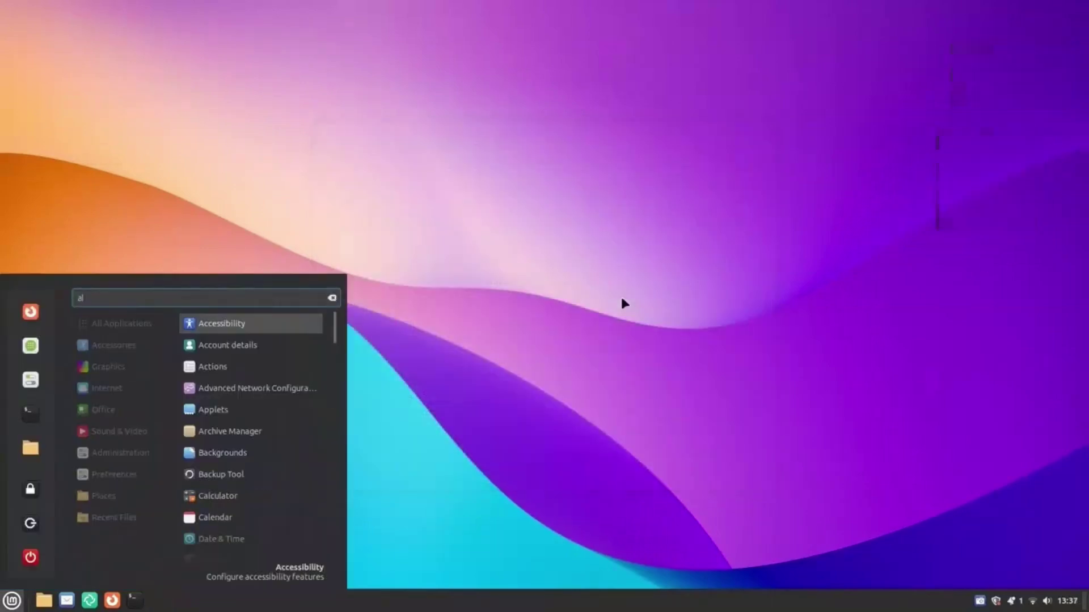
pyautogui.write('lpplet')
pyautogui.click(294, 323)
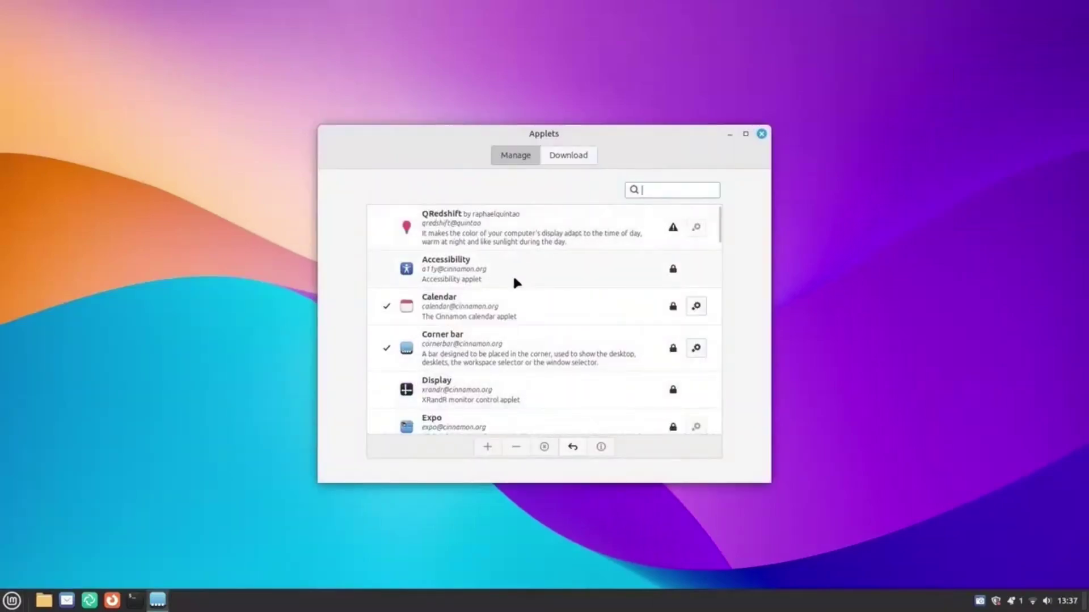
pyautogui.scroll(-3, 474, 330)
pyautogui.scroll(-3, 487, 290)
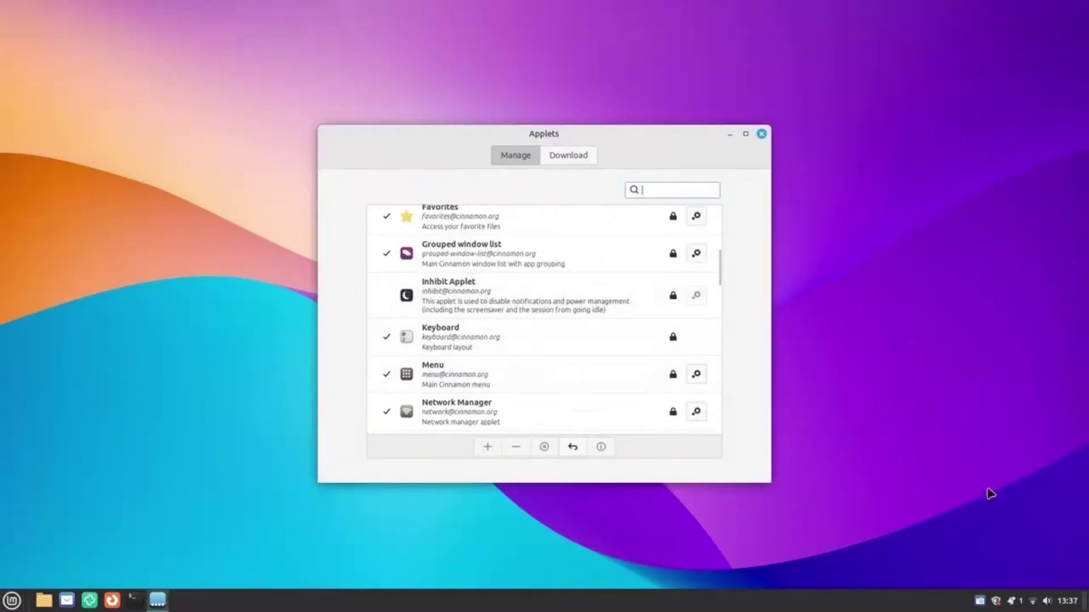
# Check the sound, network, notifications and calendar tray popups.
pyautogui.click(1046, 602)
pyautogui.click(1046, 602)
pyautogui.click(1032, 601)
pyautogui.click(1032, 601)
pyautogui.click(1014, 603)
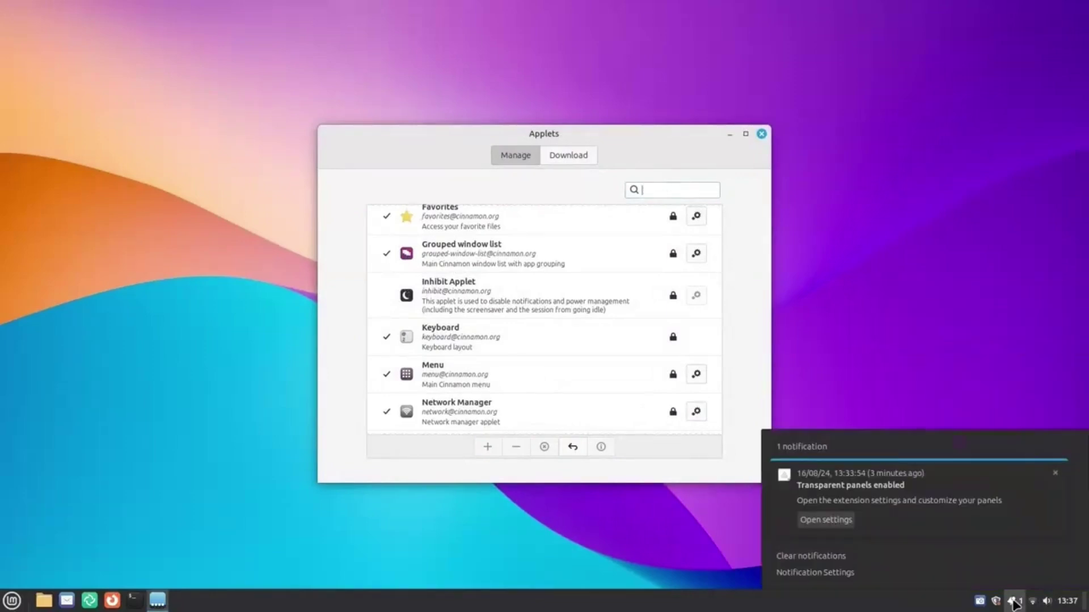
pyautogui.click(1014, 602)
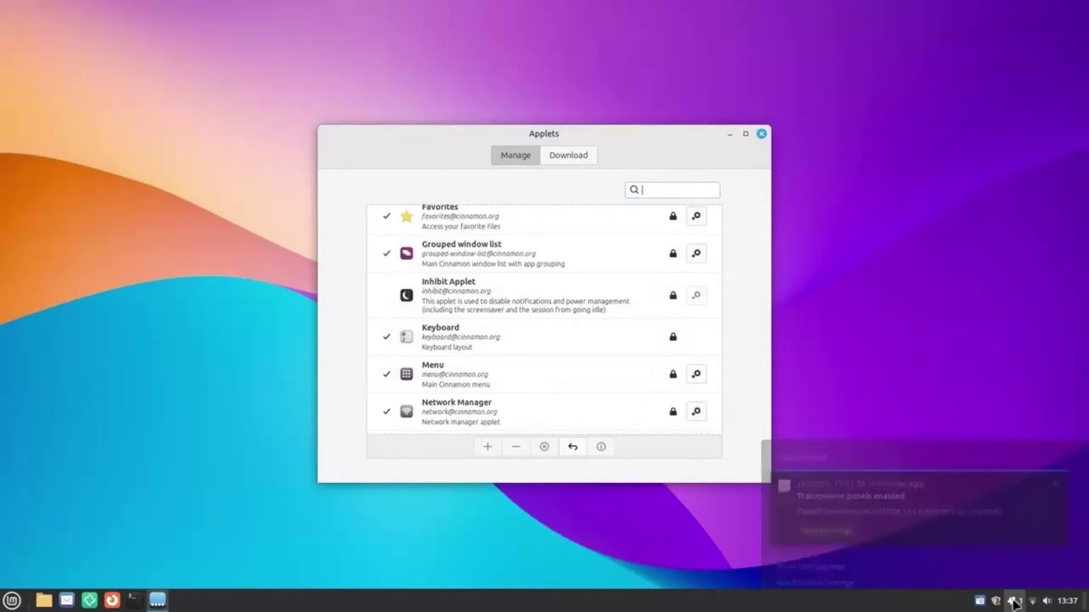
pyautogui.click(1067, 601)
pyautogui.click(1067, 601)
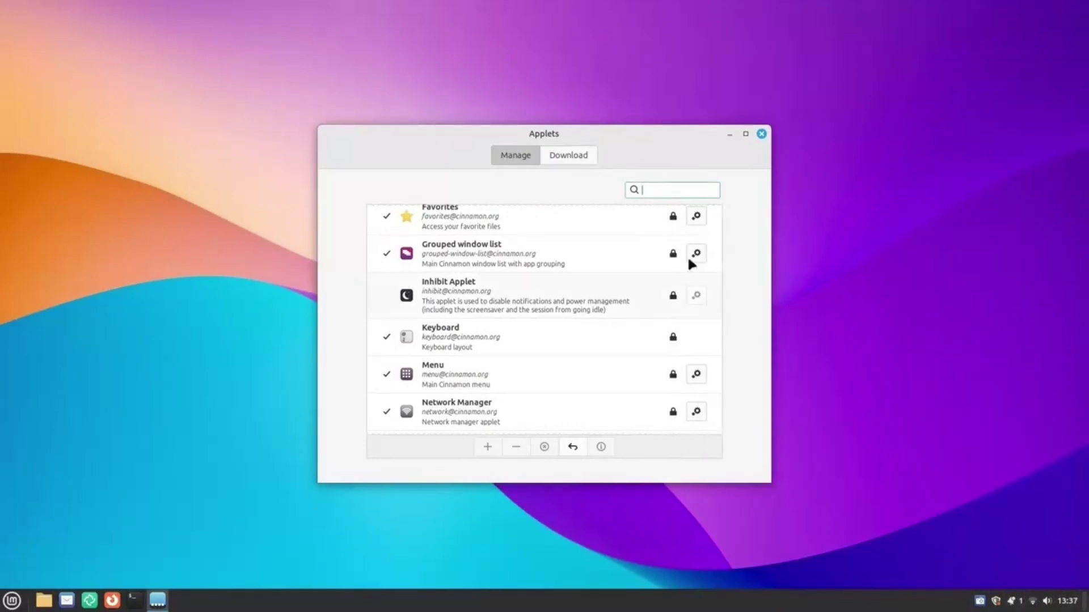
# Review the QRedshift, Calendar, Corner bar and Network Manager applets, then open Actions settings.
pyautogui.scroll(-2, 498, 315)
pyautogui.scroll(8, 488, 318)
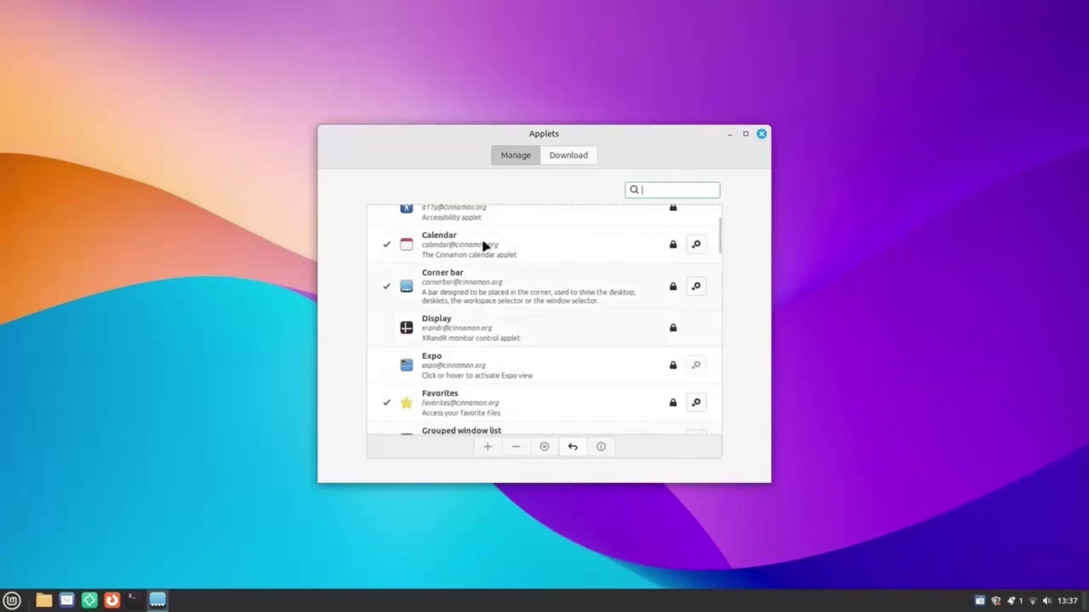
pyautogui.click(502, 224)
pyautogui.click(571, 312)
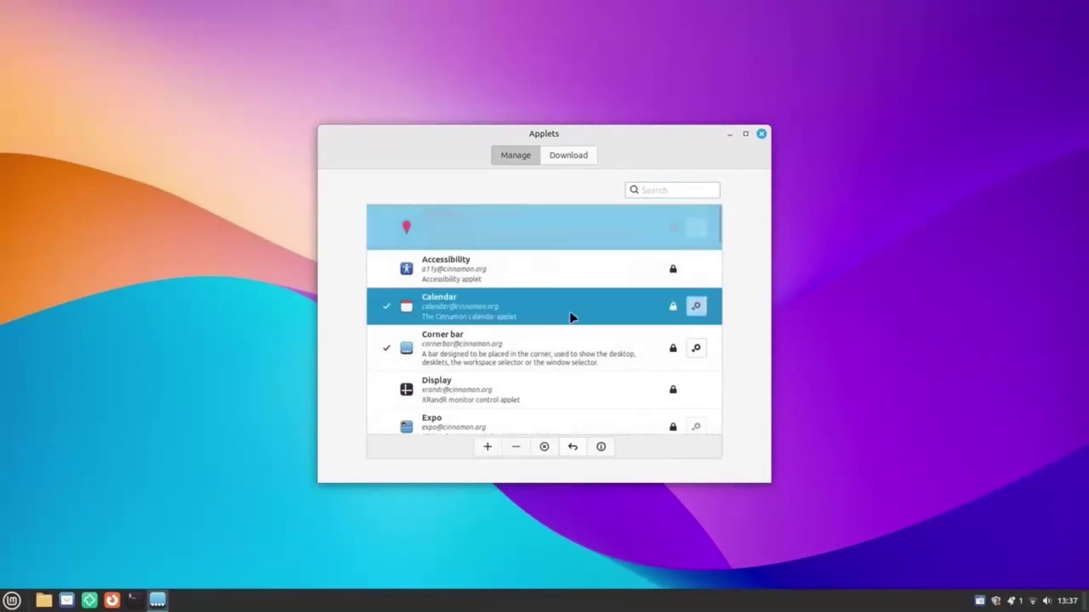
pyautogui.click(579, 350)
pyautogui.scroll(-5, 576, 355)
pyautogui.click(533, 375)
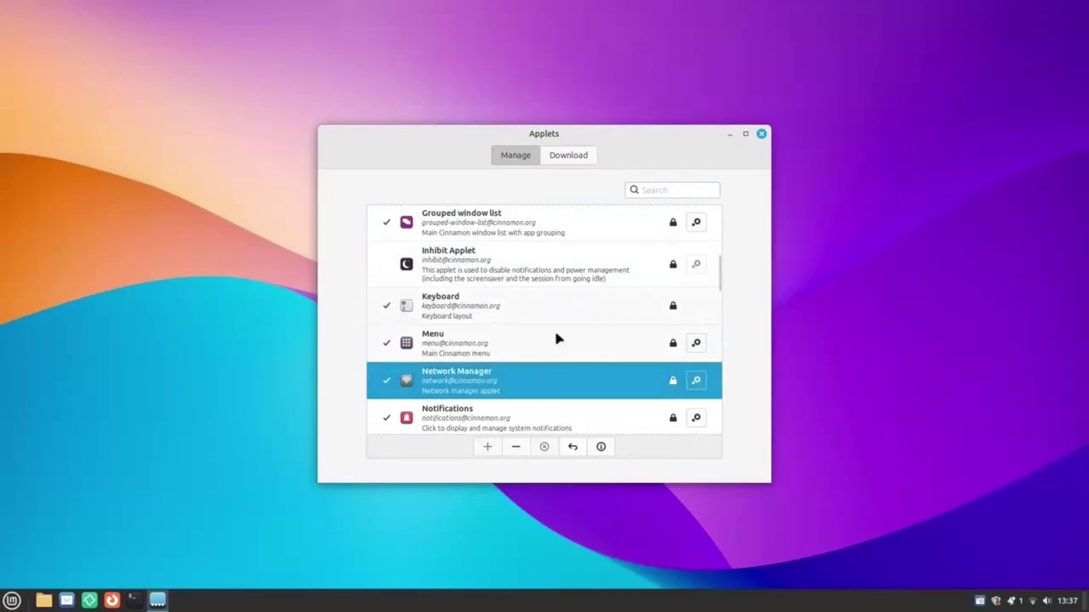
pyautogui.scroll(-3, 556, 338)
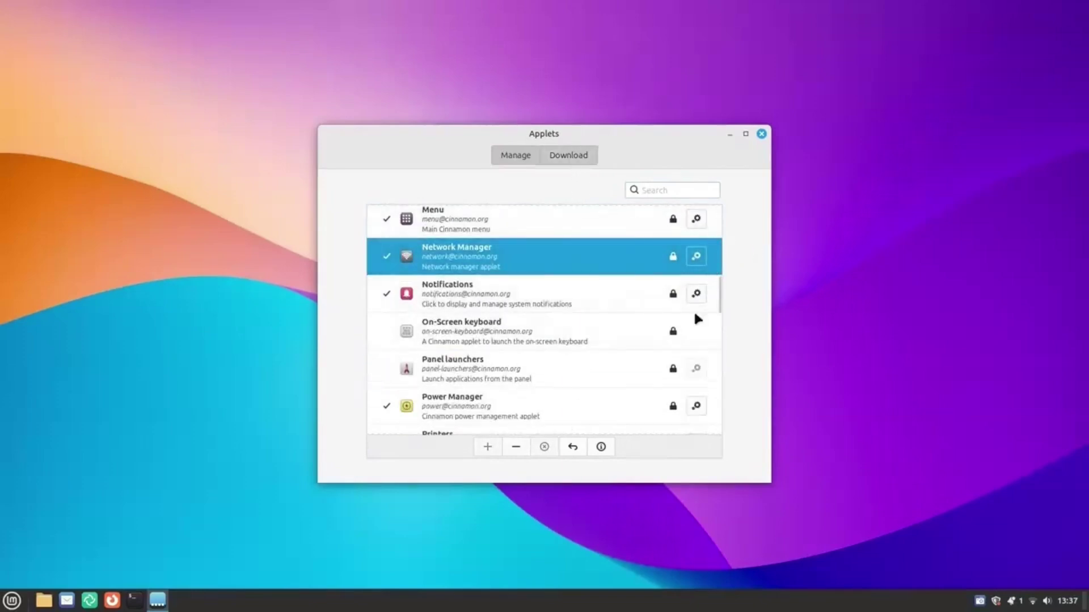
pyautogui.scroll(-5, 505, 255)
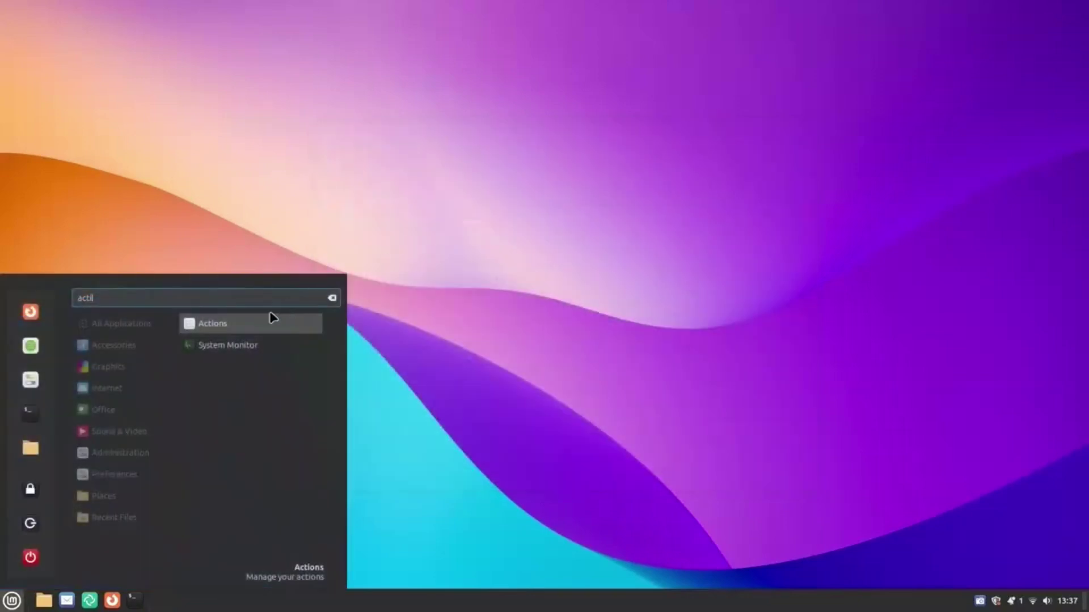
pyautogui.click(262, 315)
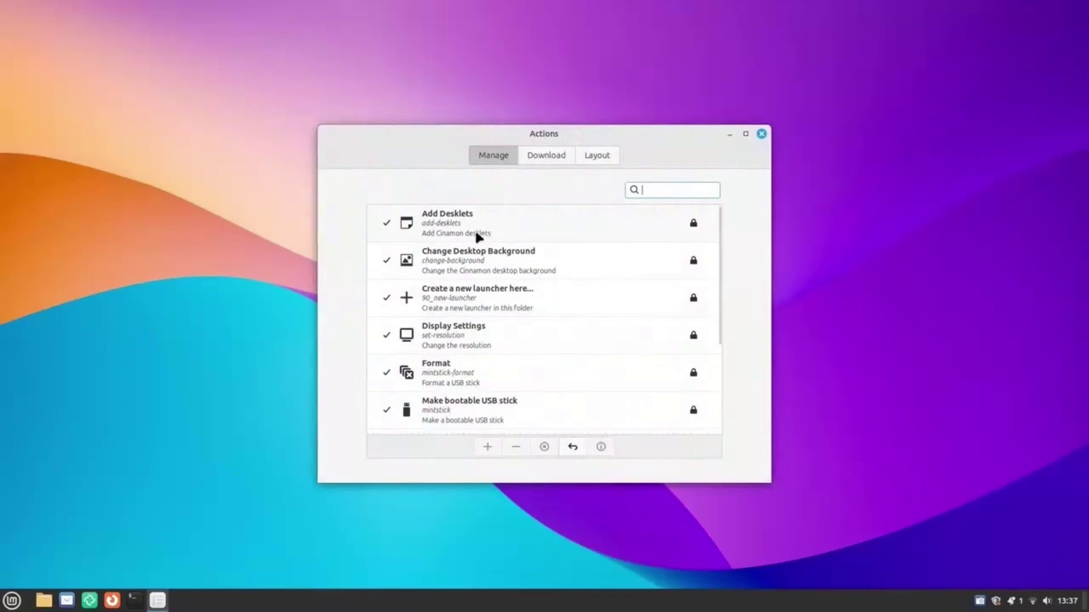
pyautogui.scroll(-3, 471, 255)
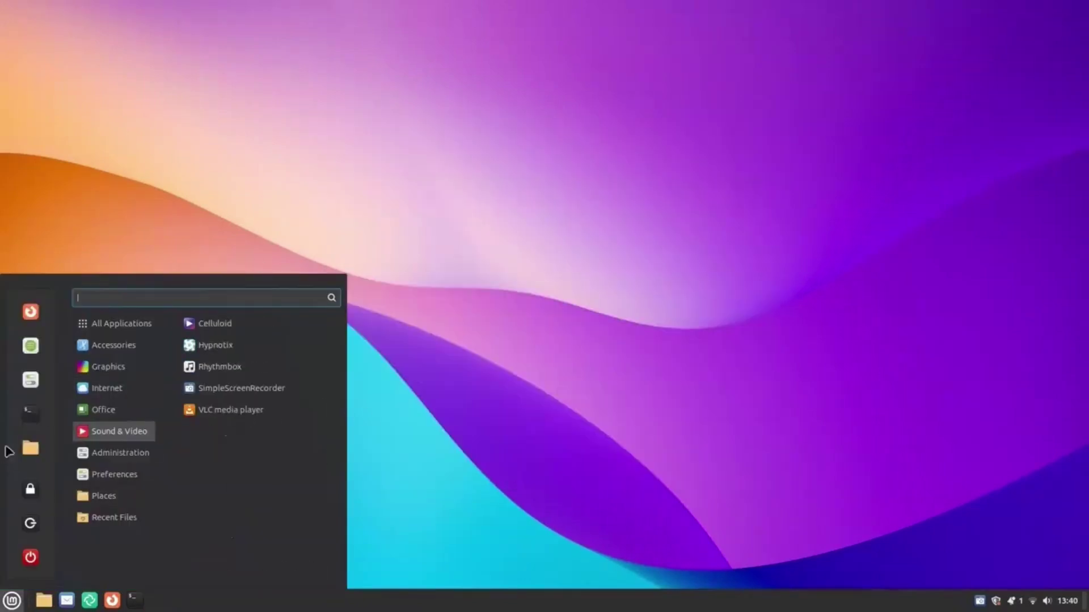
# Resize the main menu to be taller and wider.
pyautogui.moveTo(175, 279); pyautogui.dragTo(164, 315)
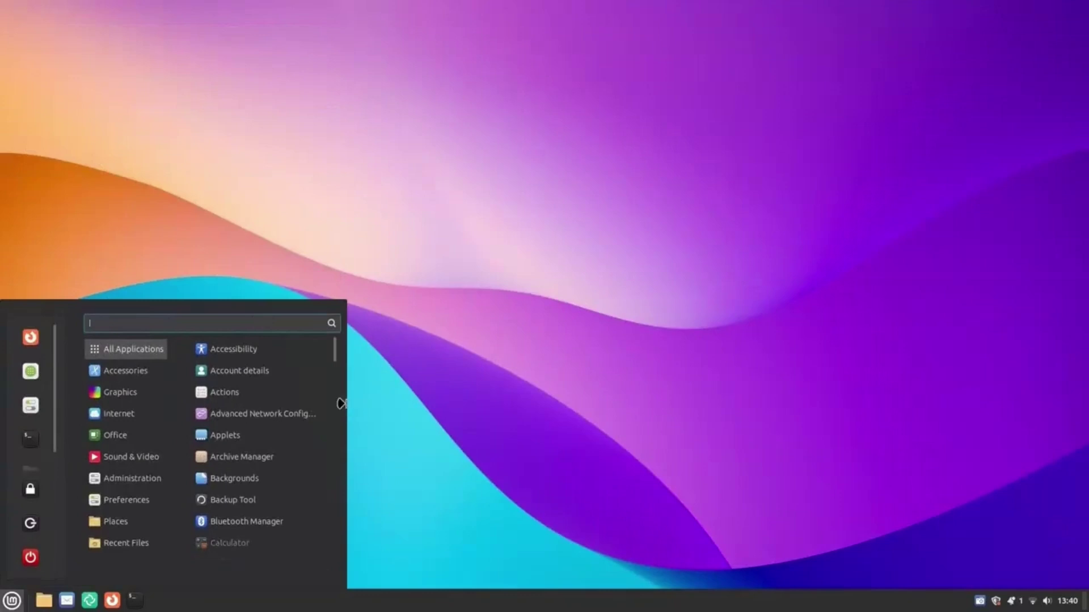
pyautogui.moveTo(343, 403)
pyautogui.mouseDown()
pyautogui.moveTo(366, 394)
pyautogui.moveTo(353, 391)
pyautogui.mouseUp()
pyautogui.click(527, 389)
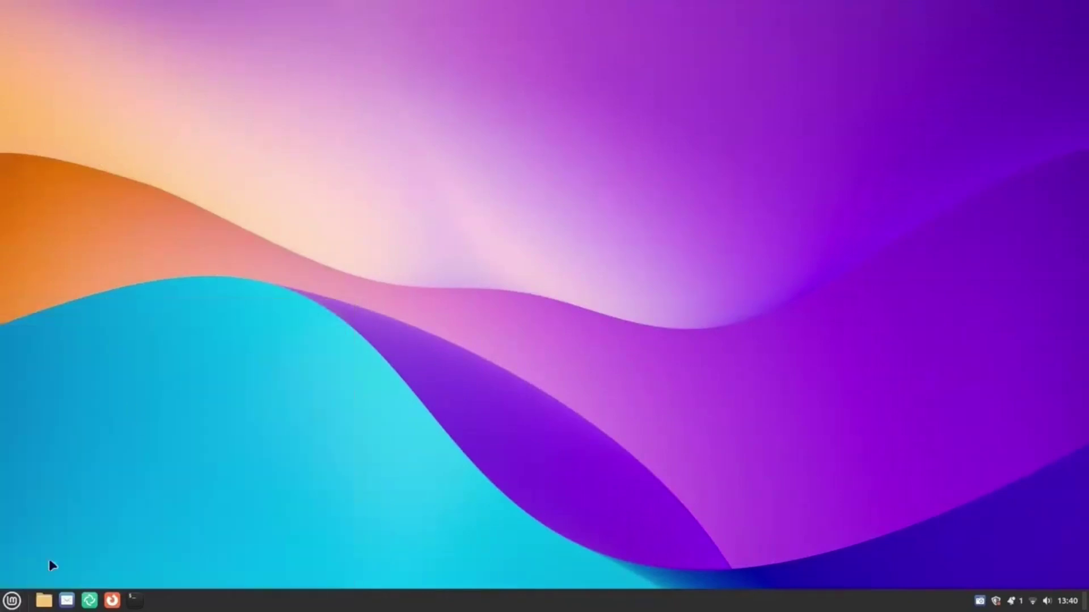
pyautogui.click(11, 601)
pyautogui.moveTo(349, 308); pyautogui.dragTo(454, 289)
pyautogui.click(453, 286)
pyautogui.click(11, 600)
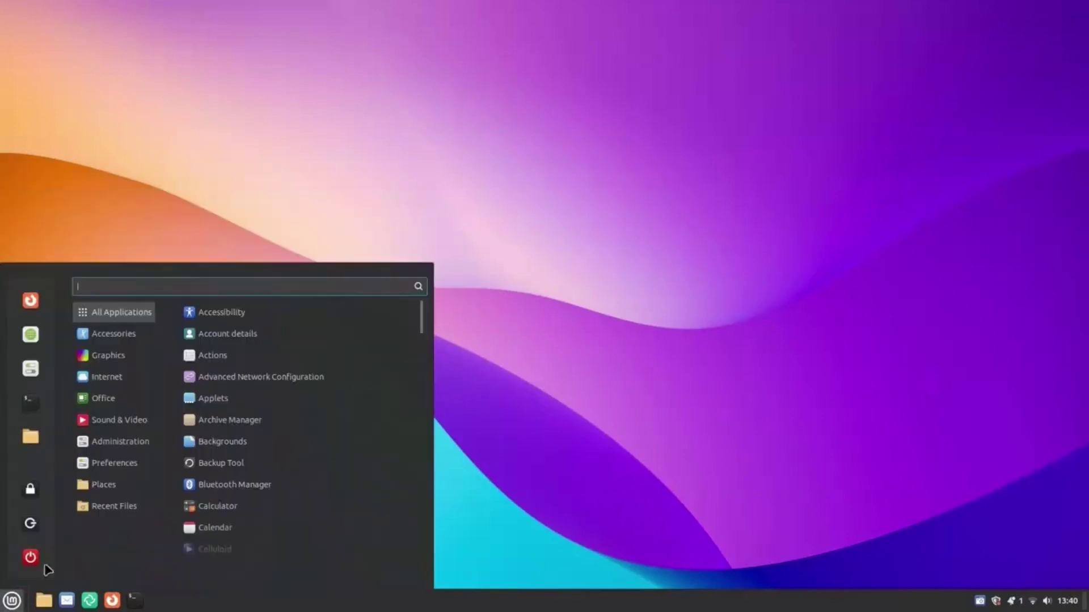
pyautogui.click(323, 154)
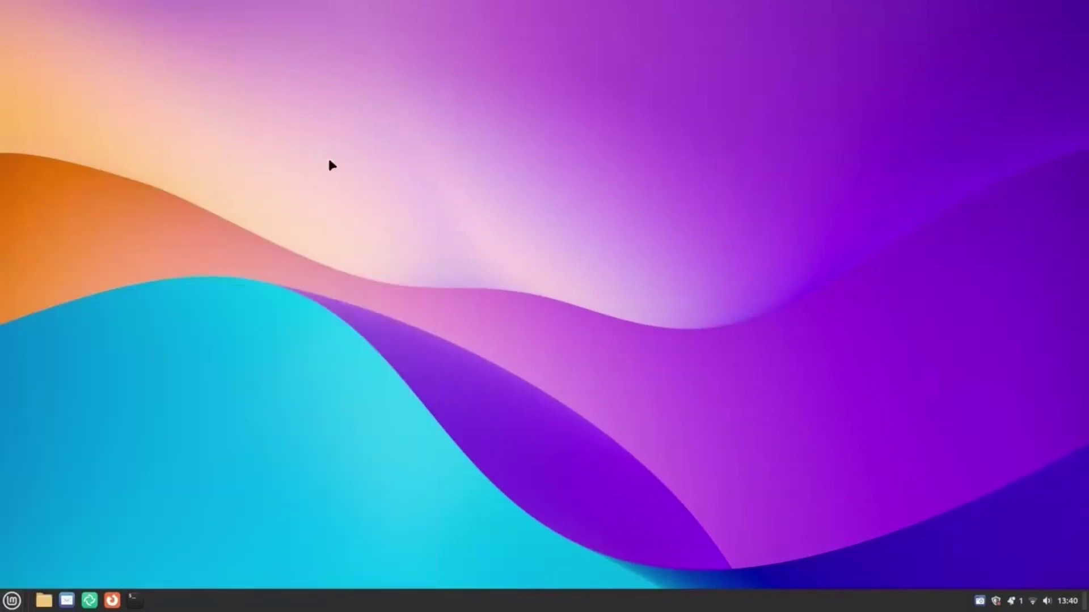
pyautogui.click(11, 600)
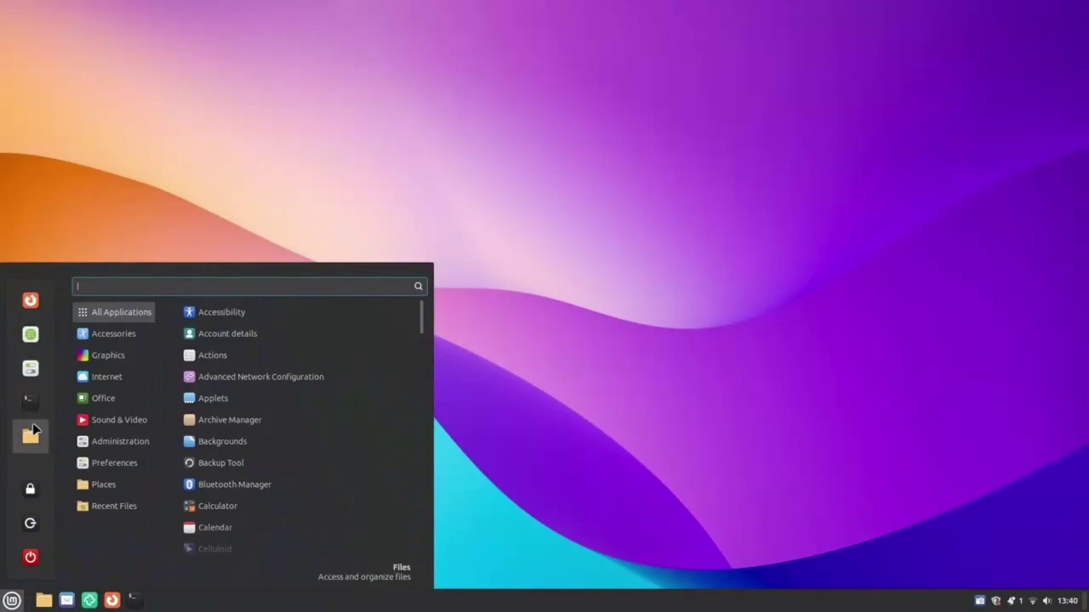
# Remove Files and Terminal from the menu favourites and add Thunderbird Mail.
pyautogui.moveTo(31, 436); pyautogui.dragTo(98, 430)
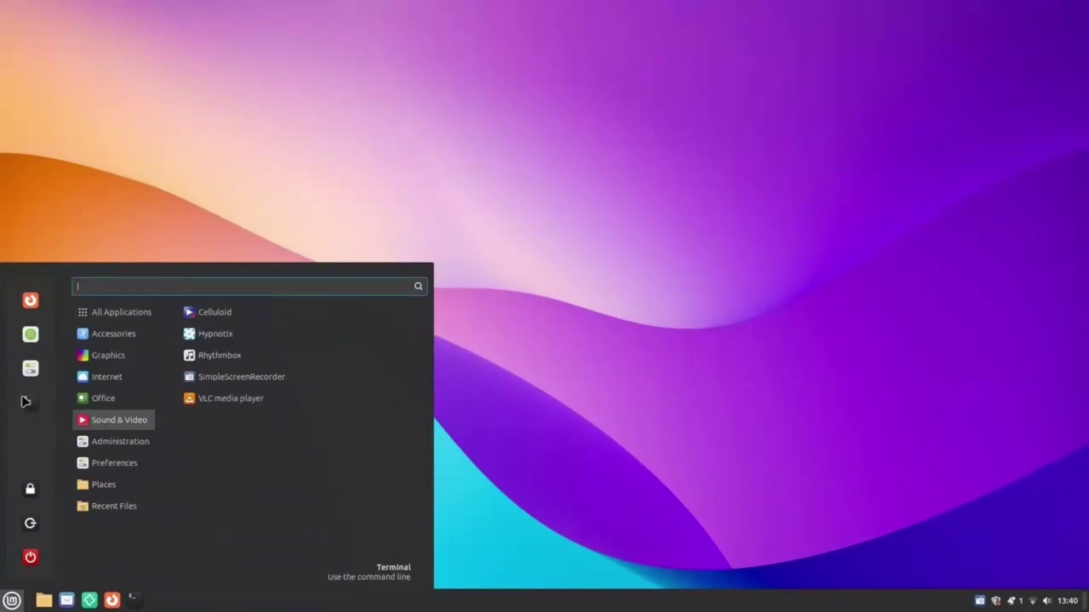
pyautogui.moveTo(30, 402); pyautogui.dragTo(117, 406)
pyautogui.moveTo(102, 377)
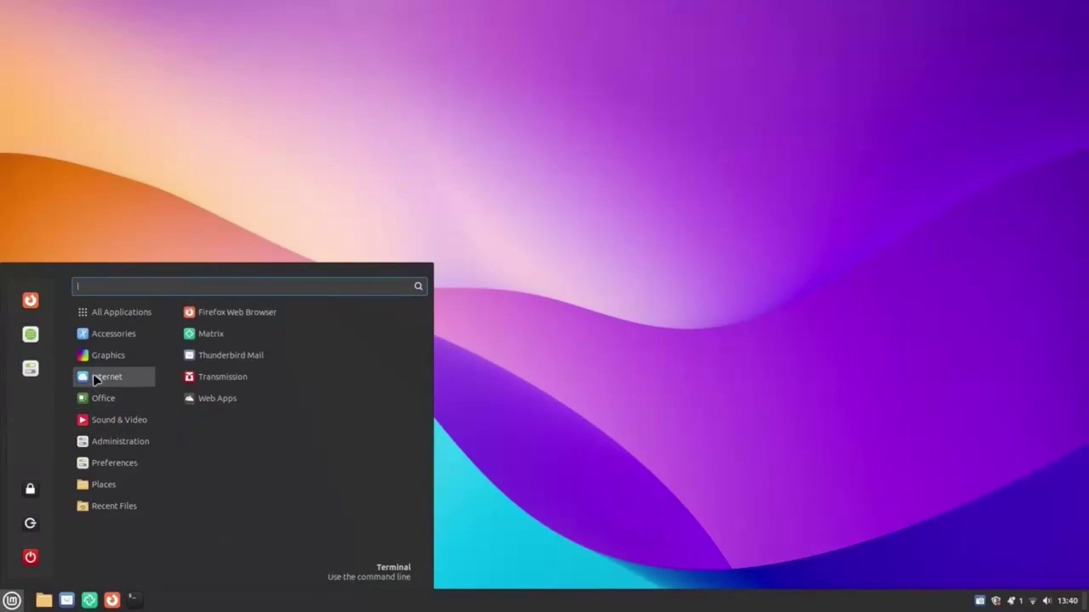
pyautogui.rightClick(198, 360)
pyautogui.click(238, 407)
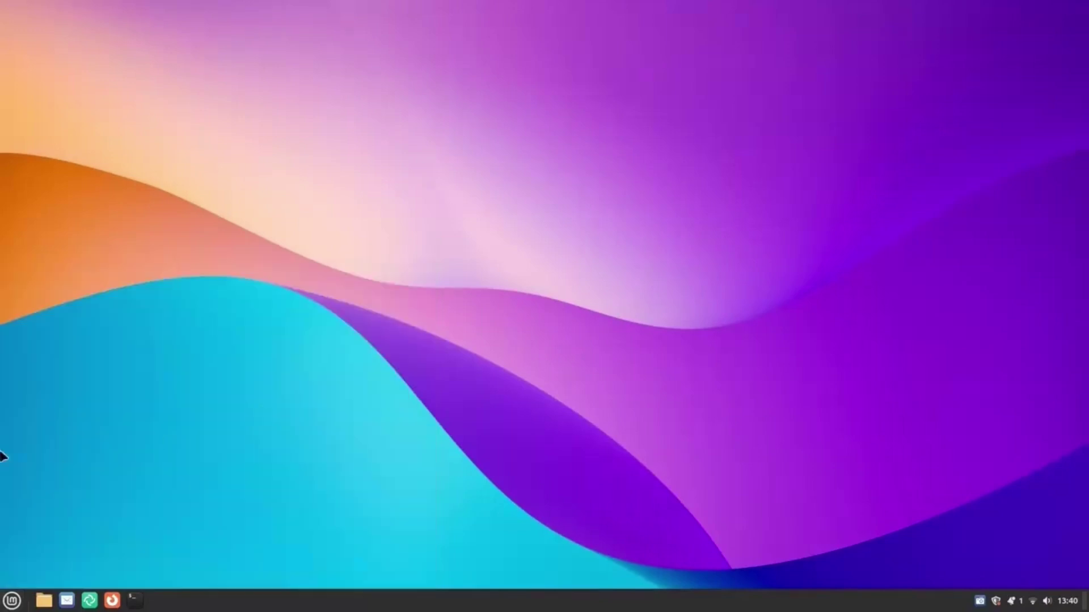
# Add Transmission to the favourites and move Thunderbird Mail to the top.
pyautogui.press('super')
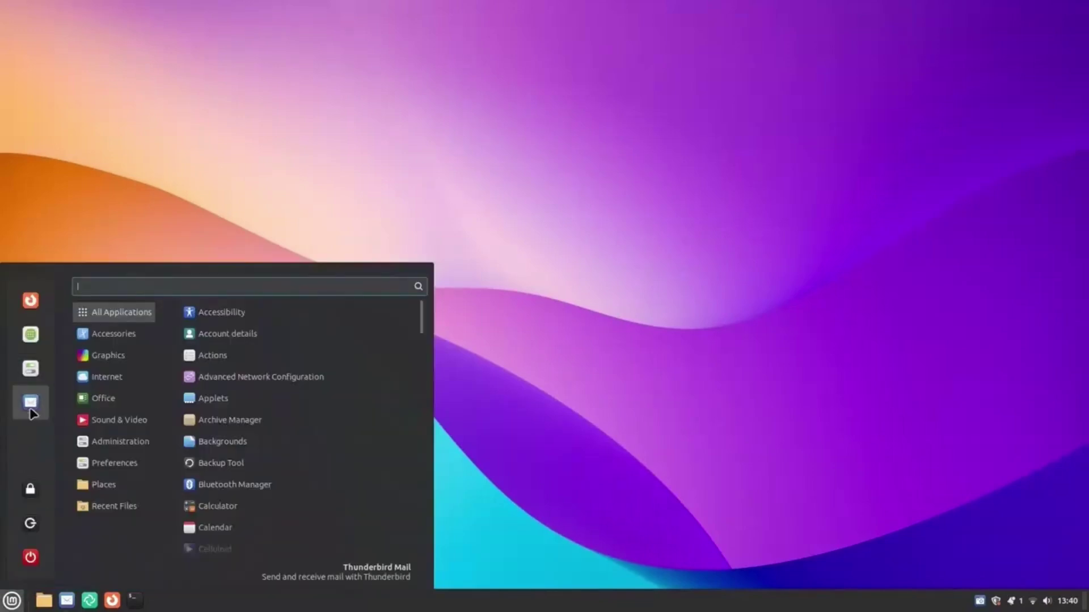
pyautogui.moveTo(139, 387)
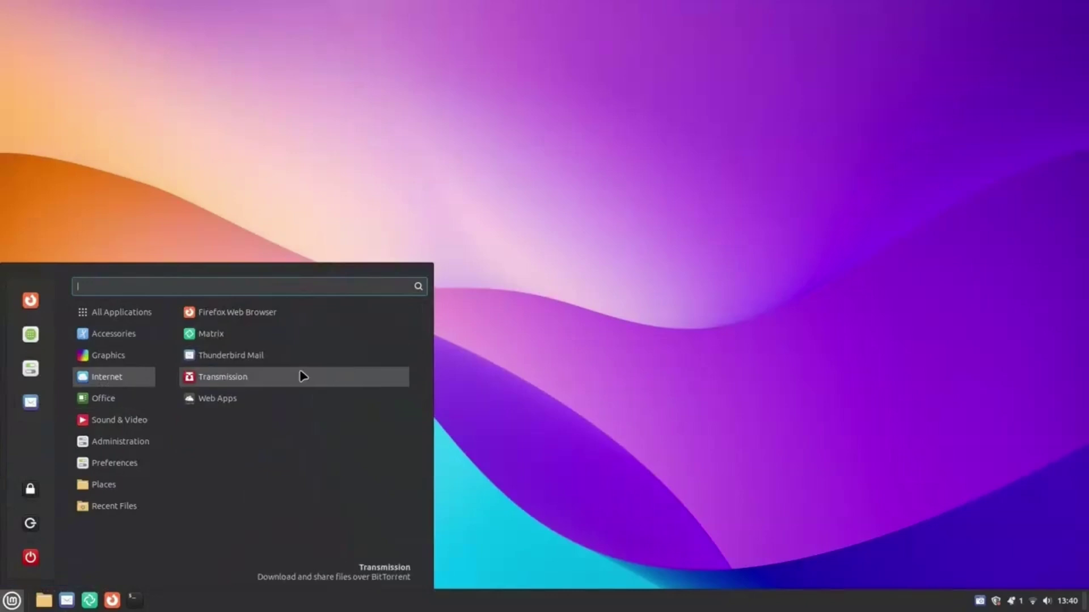
pyautogui.rightClick(301, 377)
pyautogui.click(272, 433)
pyautogui.press('super')
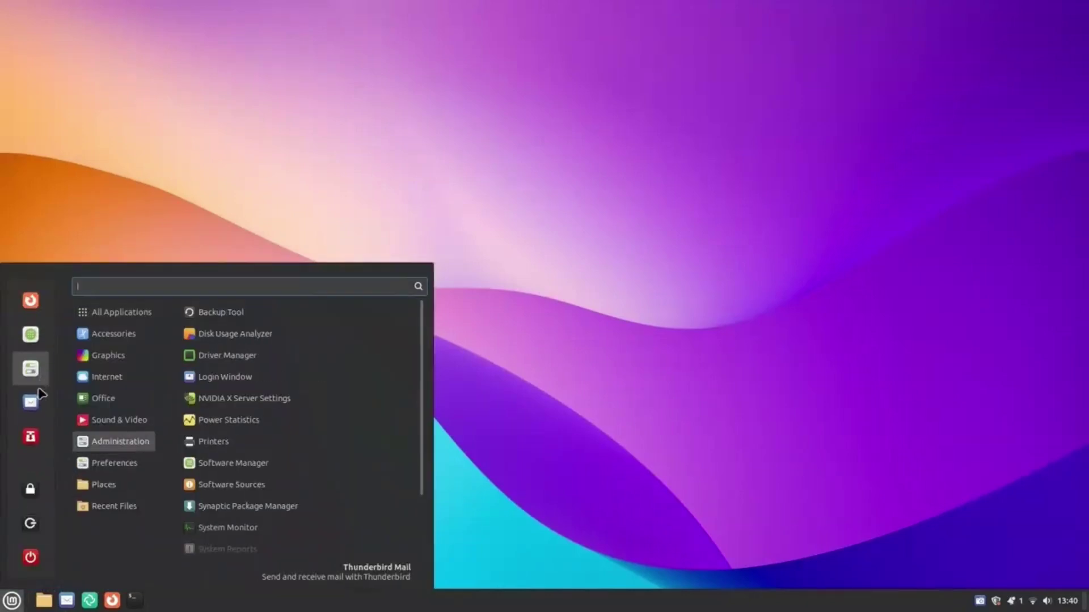
pyautogui.moveTo(31, 402); pyautogui.dragTo(63, 376)
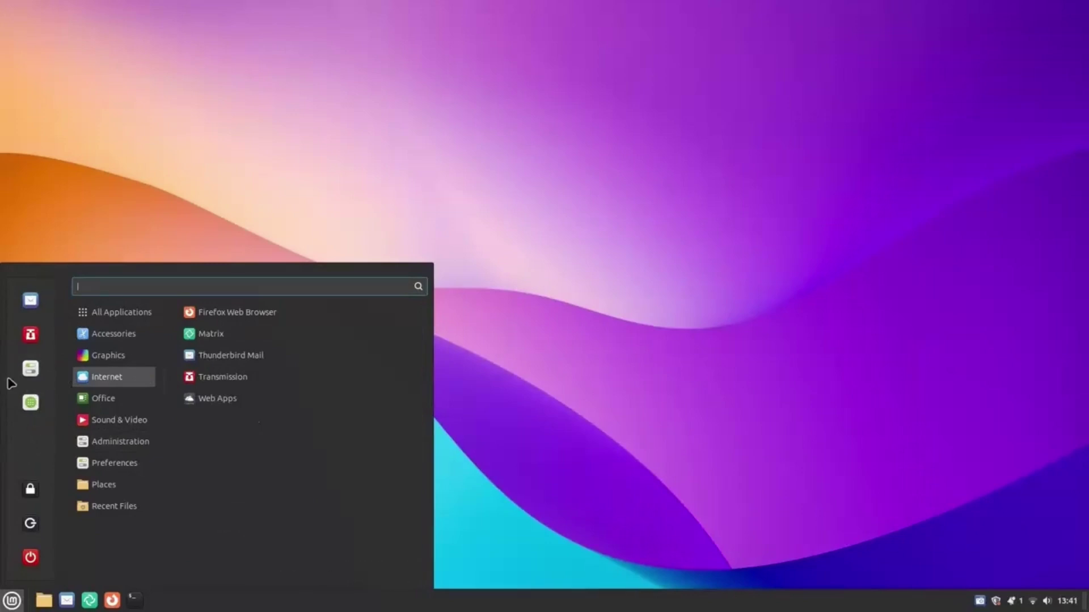
pyautogui.press('Escape')
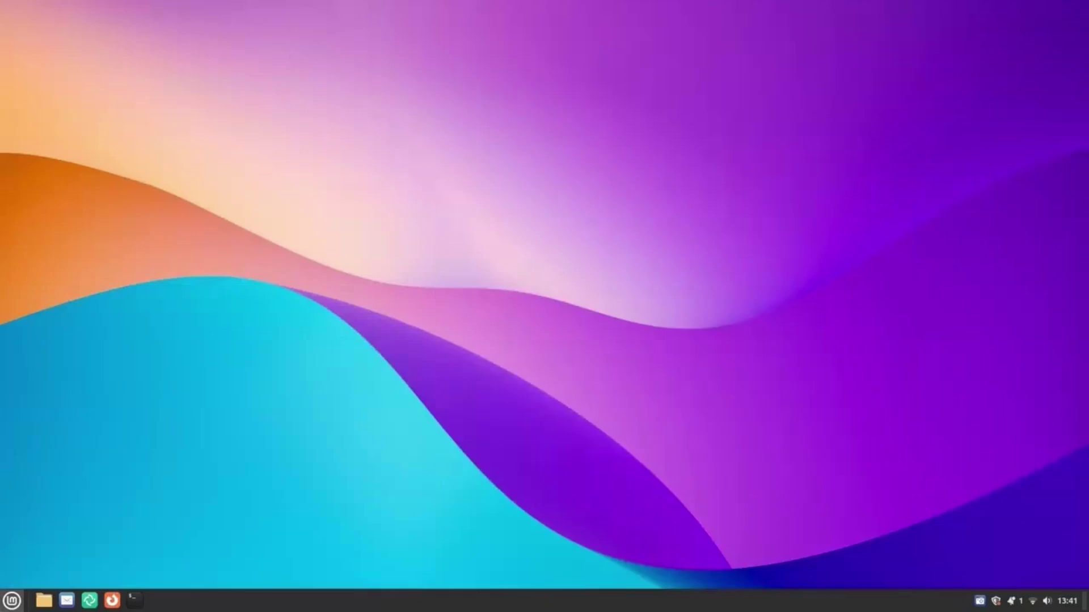
pyautogui.press('super')
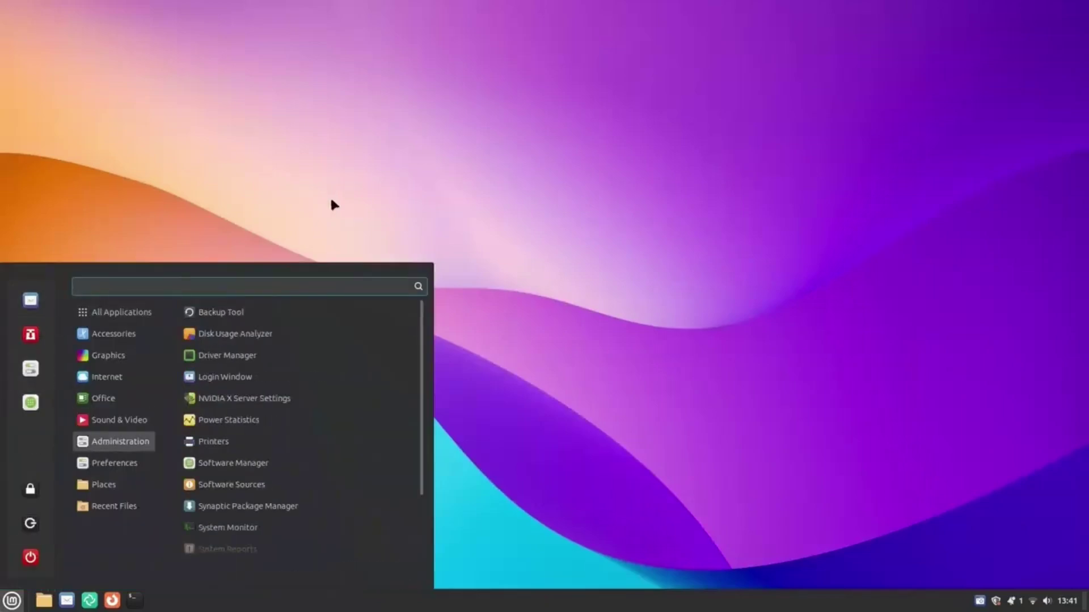
pyautogui.press('Escape')
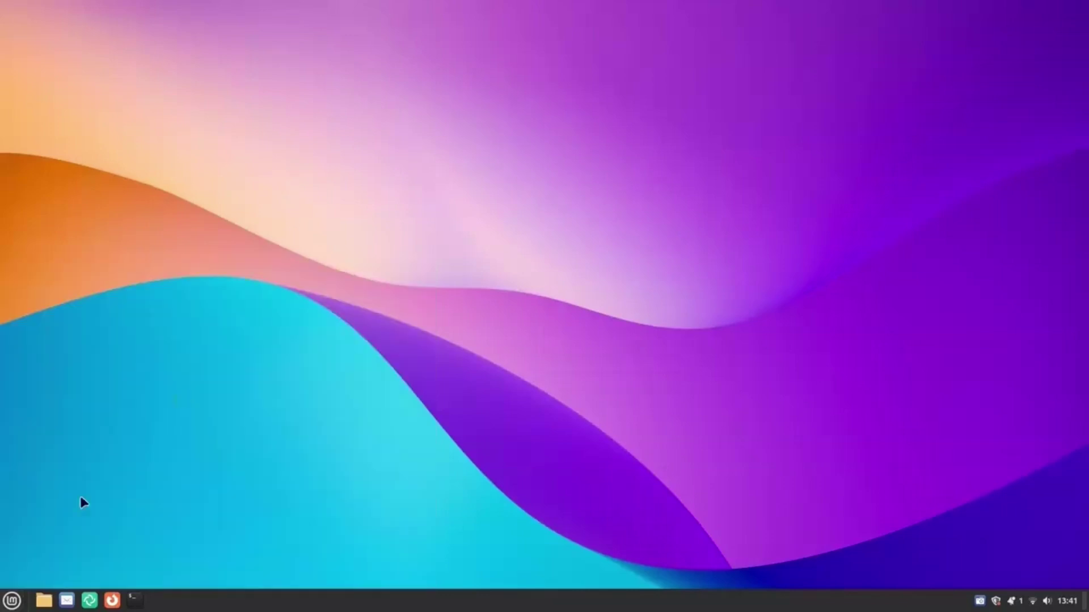
pyautogui.rightClick(12, 600)
# Open the Menu applet configuration and browse the Office and Science categories in the menu editor.
pyautogui.click(57, 554)
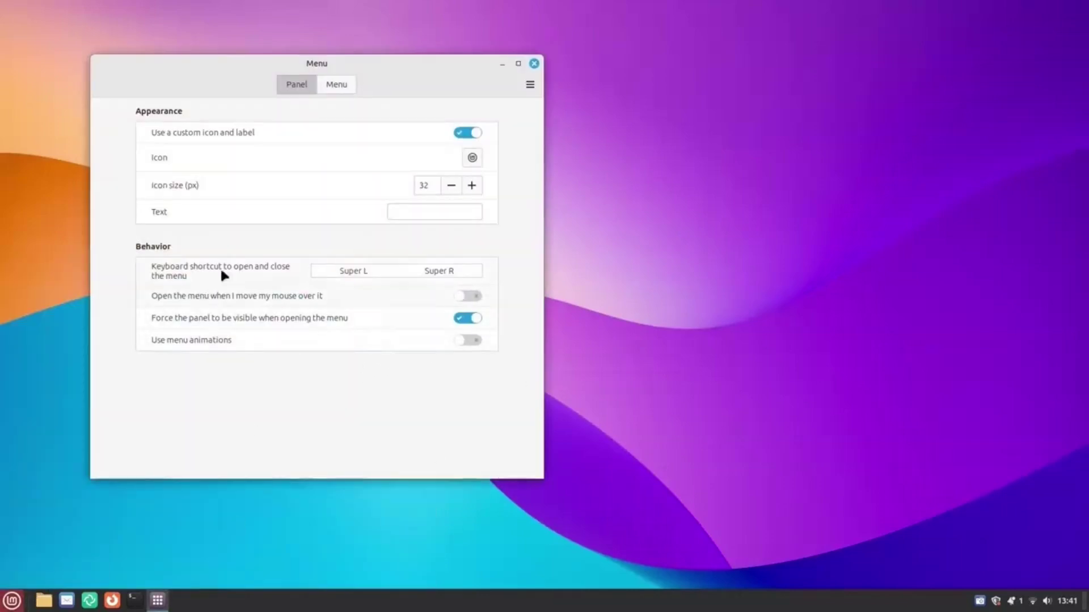
pyautogui.click(336, 85)
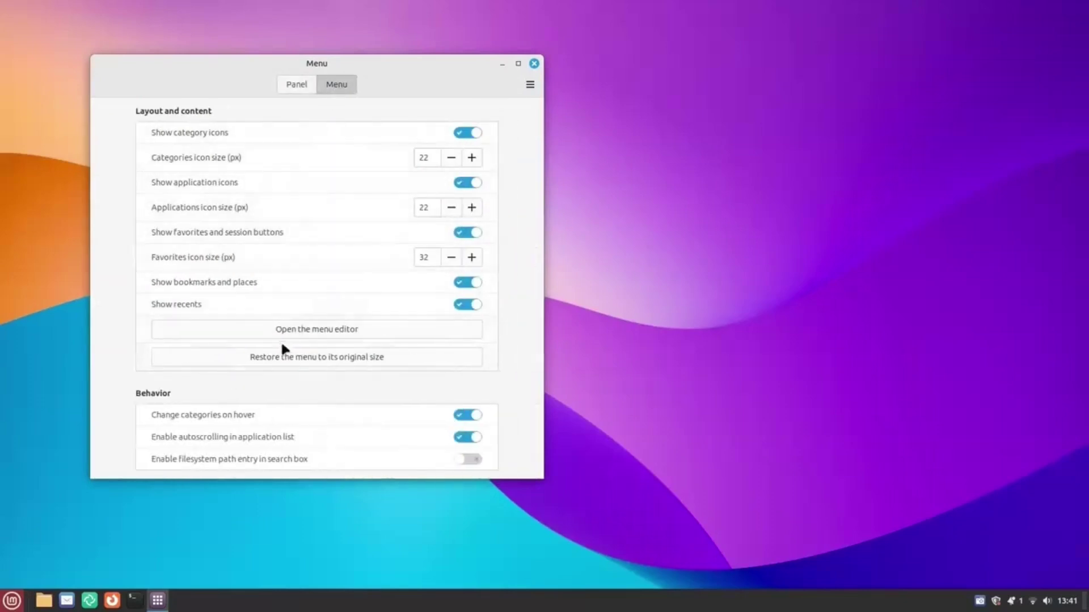
pyautogui.click(301, 333)
pyautogui.moveTo(702, 69); pyautogui.dragTo(726, 102)
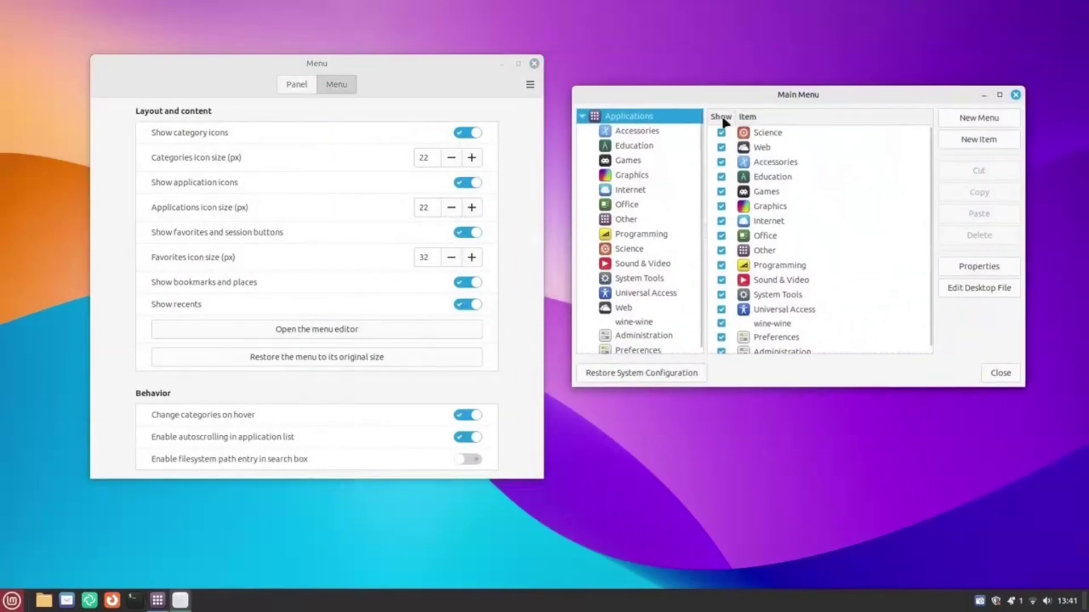
pyautogui.click(634, 205)
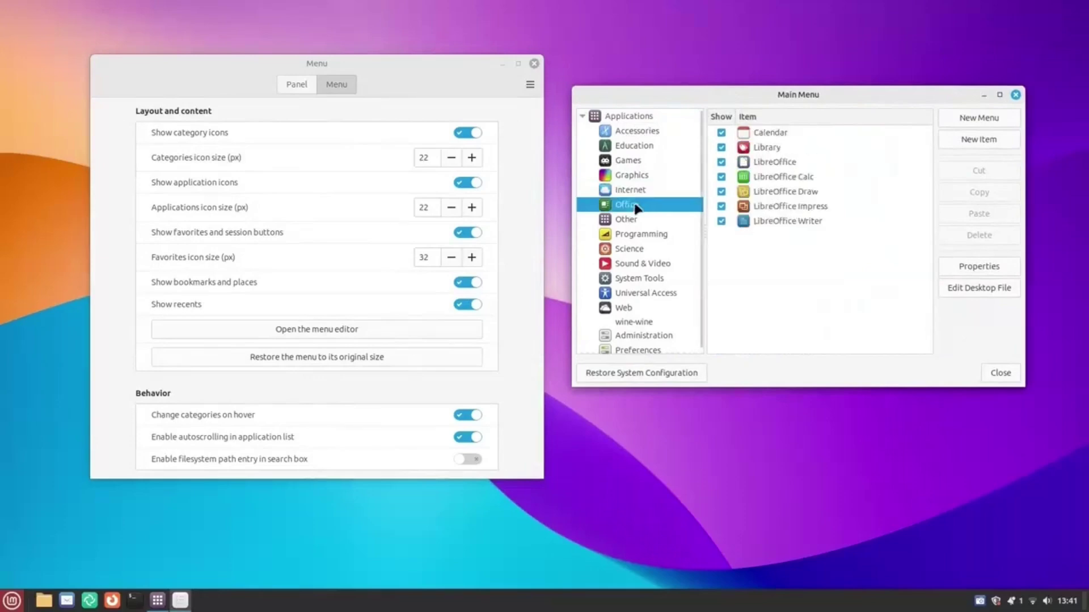
pyautogui.click(630, 248)
pyautogui.click(1015, 95)
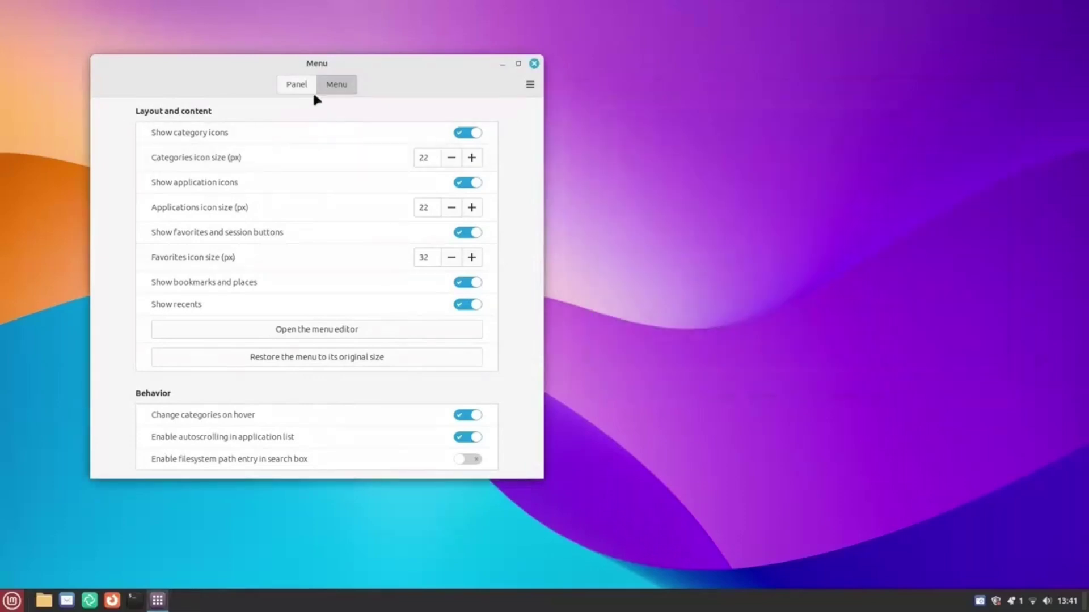
# Enable 'Open the menu when I move my mouse over it' on the Panel tab.
pyautogui.click(302, 85)
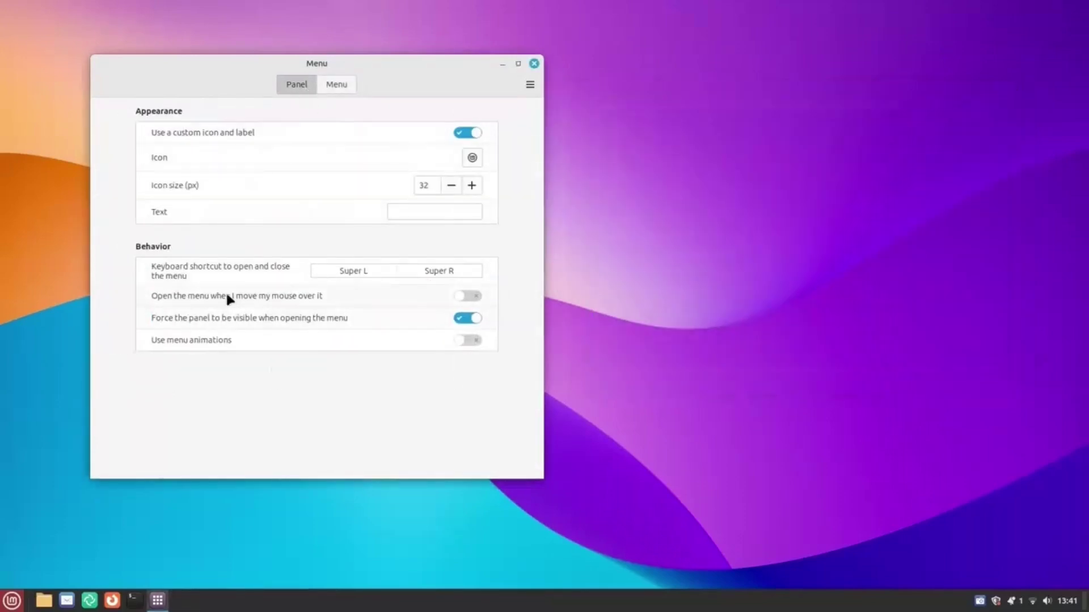
pyautogui.click(471, 296)
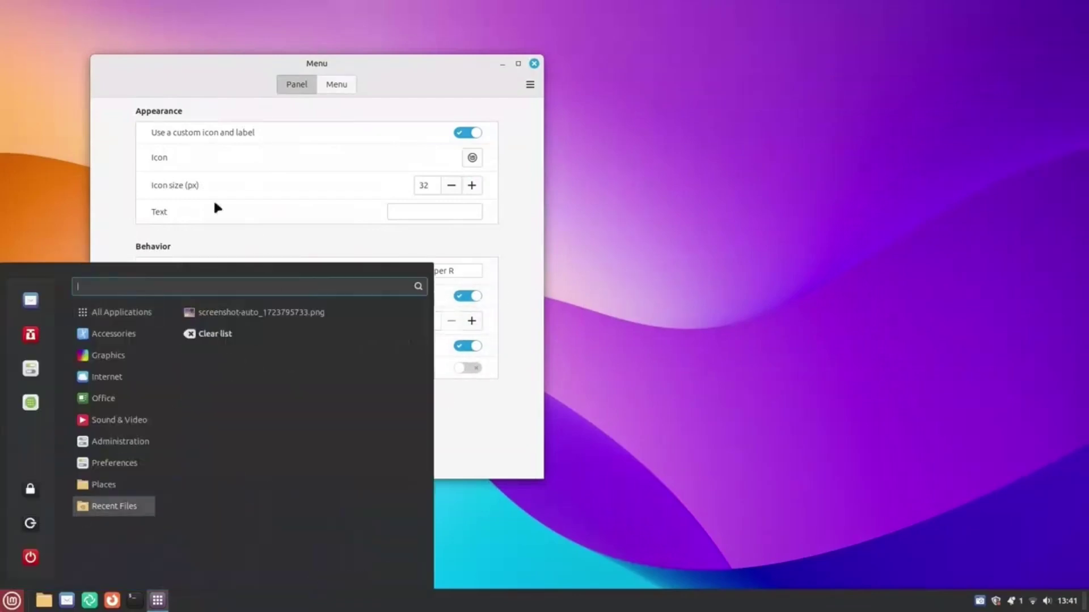
pyautogui.click(39, 151)
pyautogui.click(532, 65)
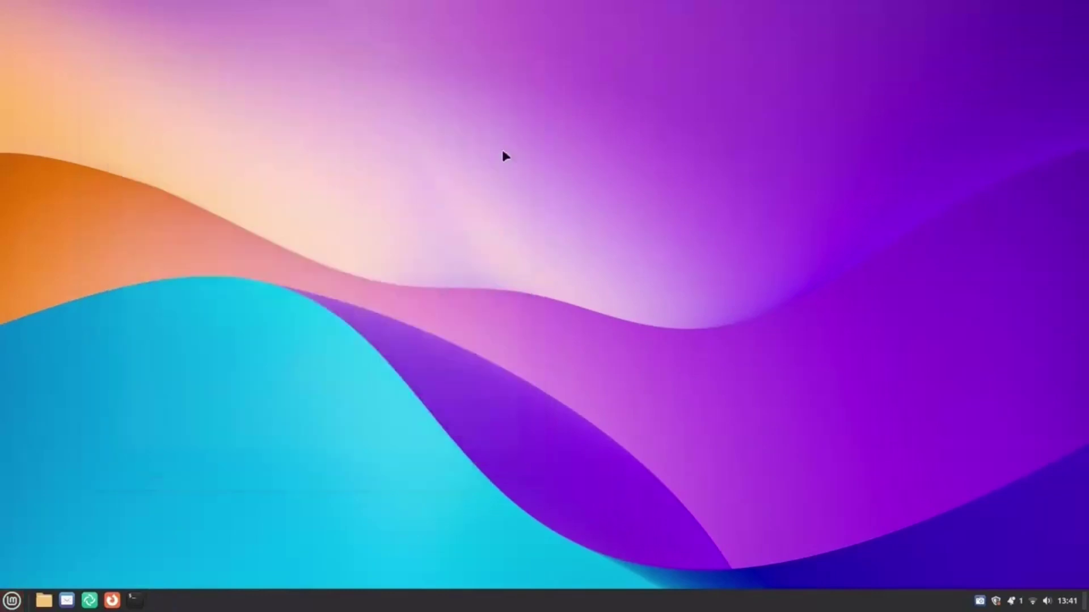
pyautogui.press('super')
pyautogui.press('super')
pyautogui.press('super')
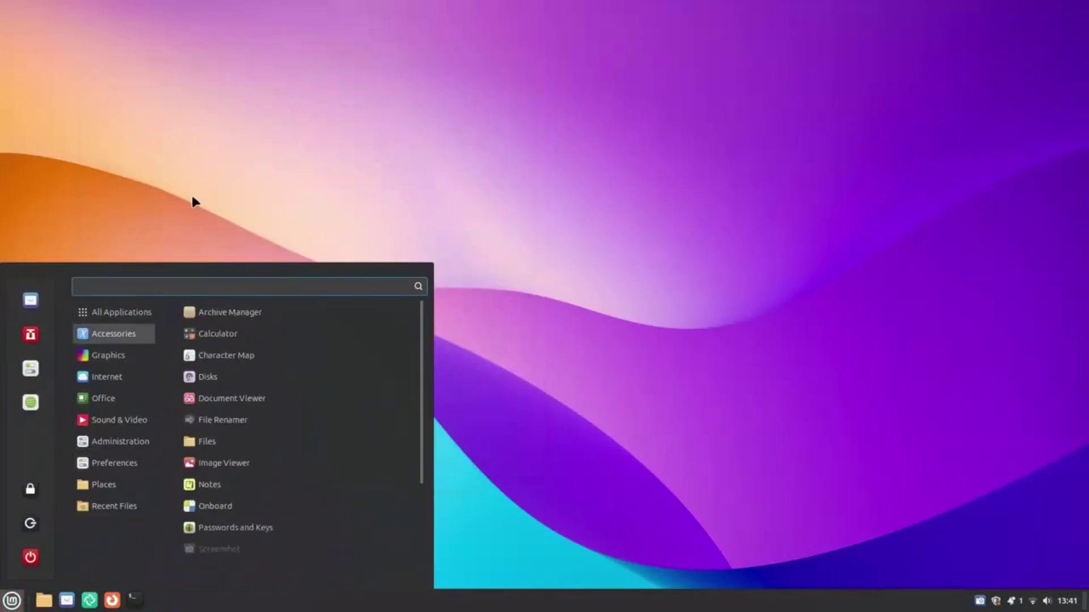
pyautogui.click(191, 204)
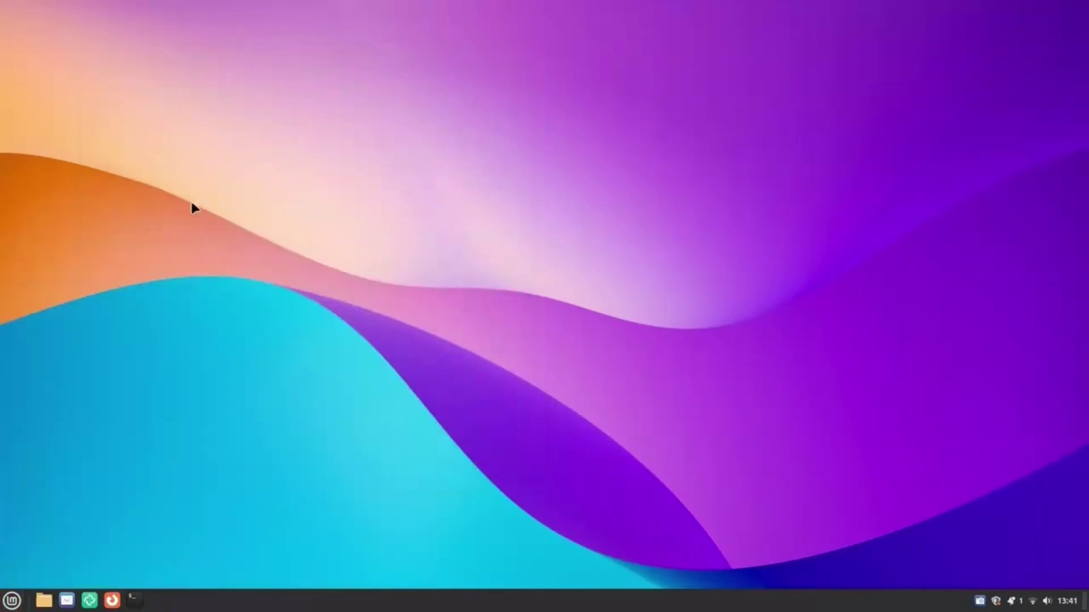
# Launch Firewall Configuration from the menu search and authenticate with the account password.
pyautogui.press('super')
pyautogui.write('firewl')
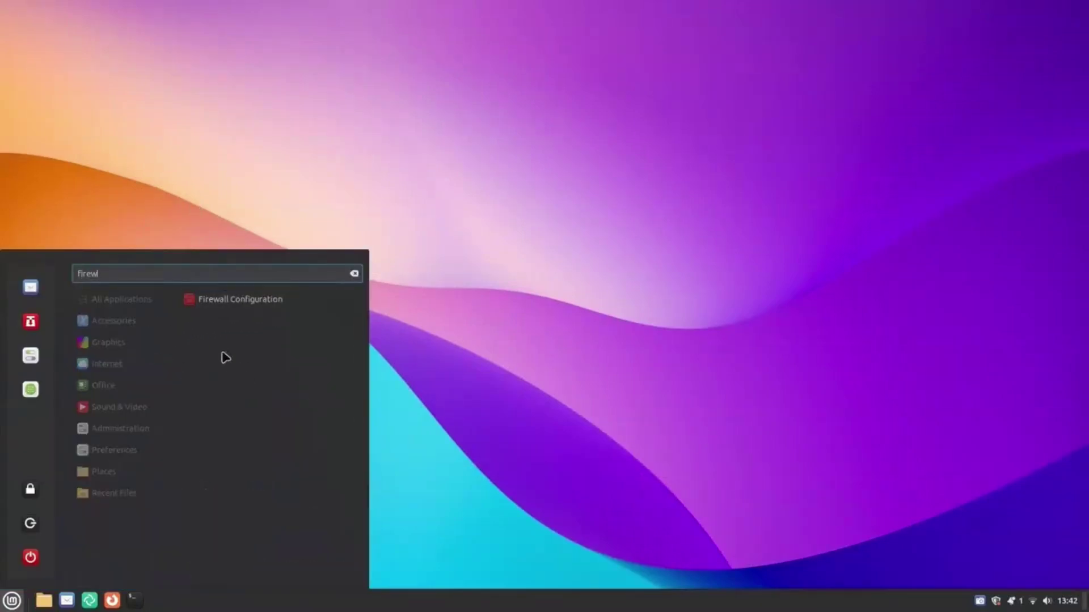
pyautogui.click(277, 298)
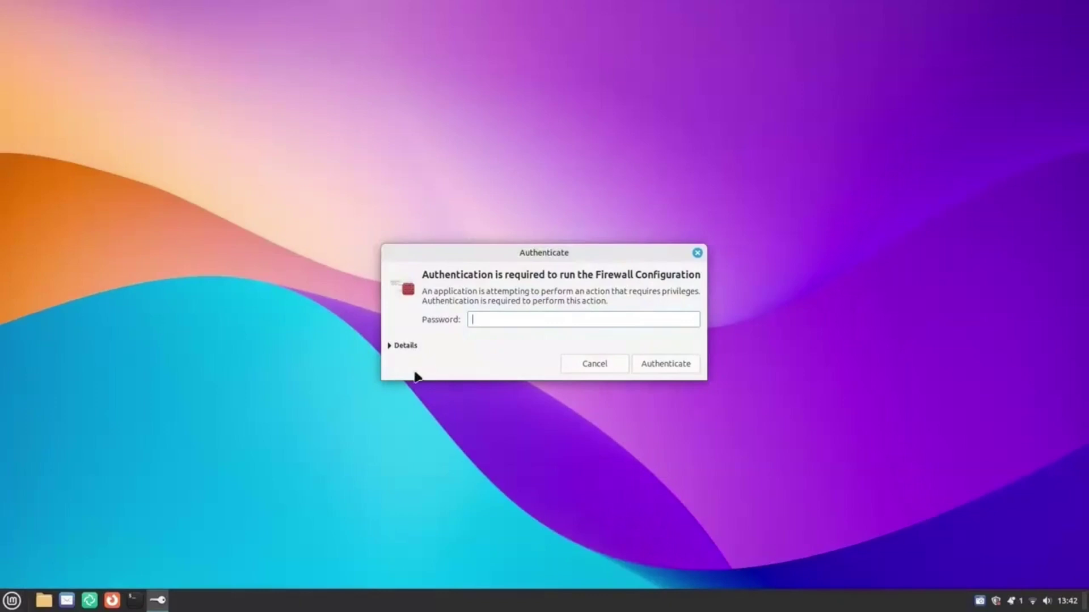
pyautogui.write('password')
pyautogui.press('Return')
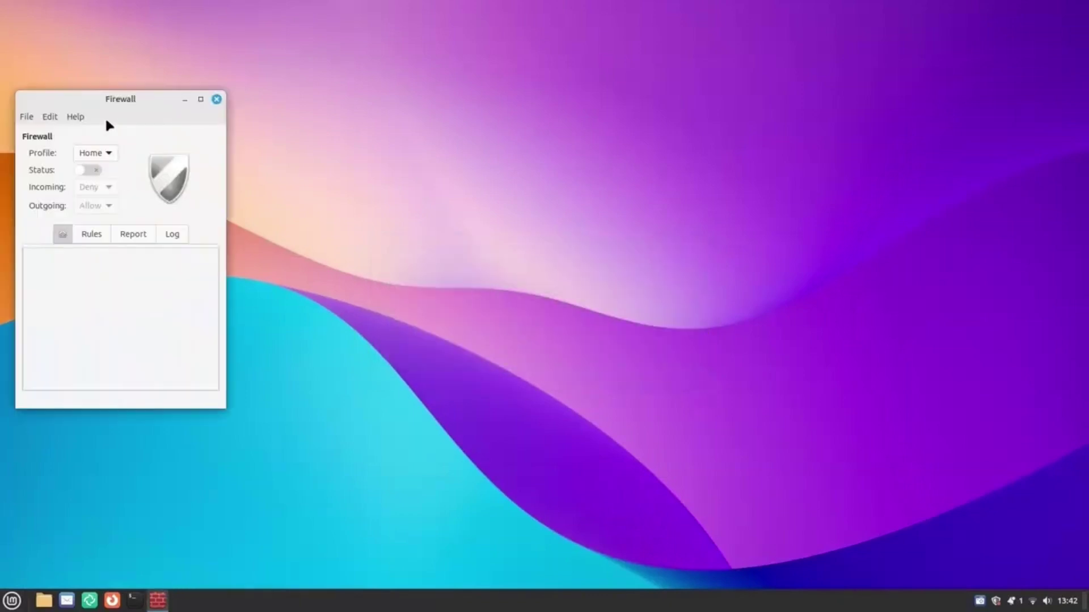
# Turn the firewall Status on, centre and enlarge the window, and show the empty Rules list.
pyautogui.click(89, 169)
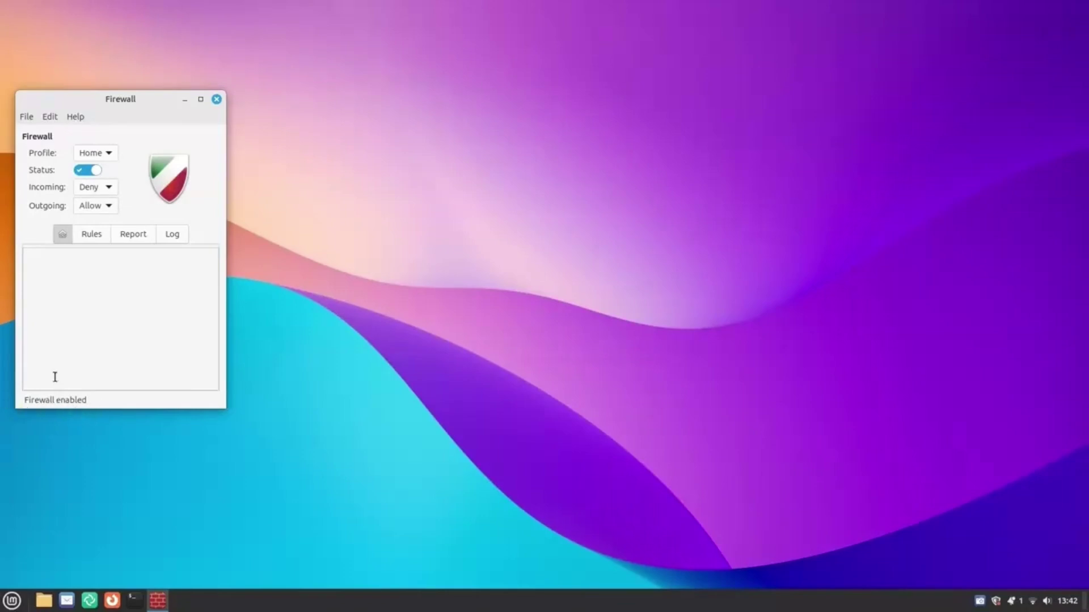
pyautogui.moveTo(118, 86); pyautogui.dragTo(440, 90)
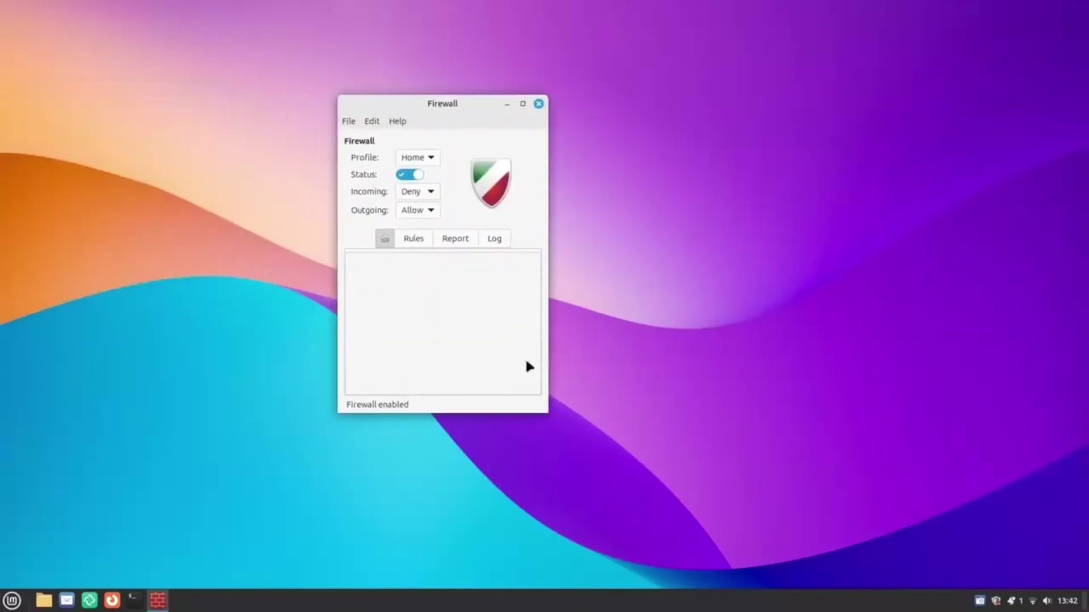
pyautogui.moveTo(547, 412); pyautogui.dragTo(697, 476)
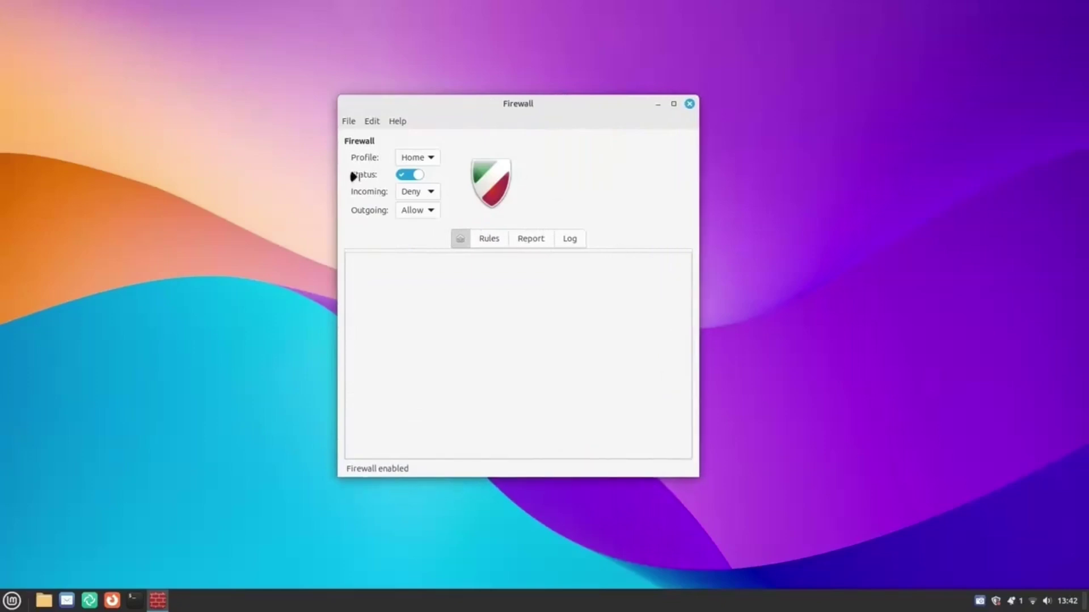
pyautogui.click(488, 239)
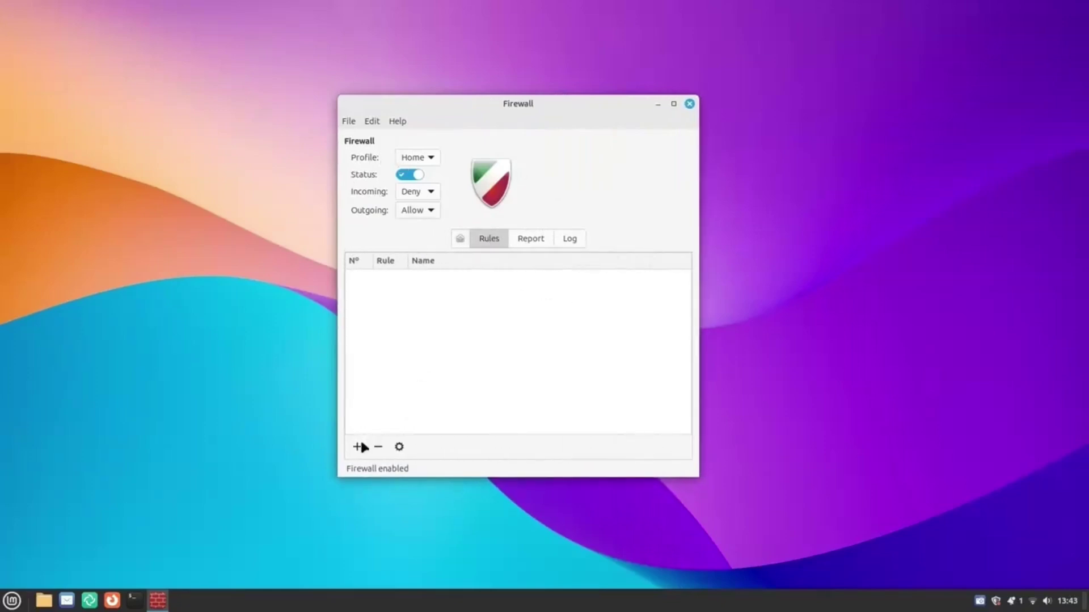
# Add a preconfigured rule with Policy Allow, Direction In, Application Transmission.
pyautogui.click(357, 446)
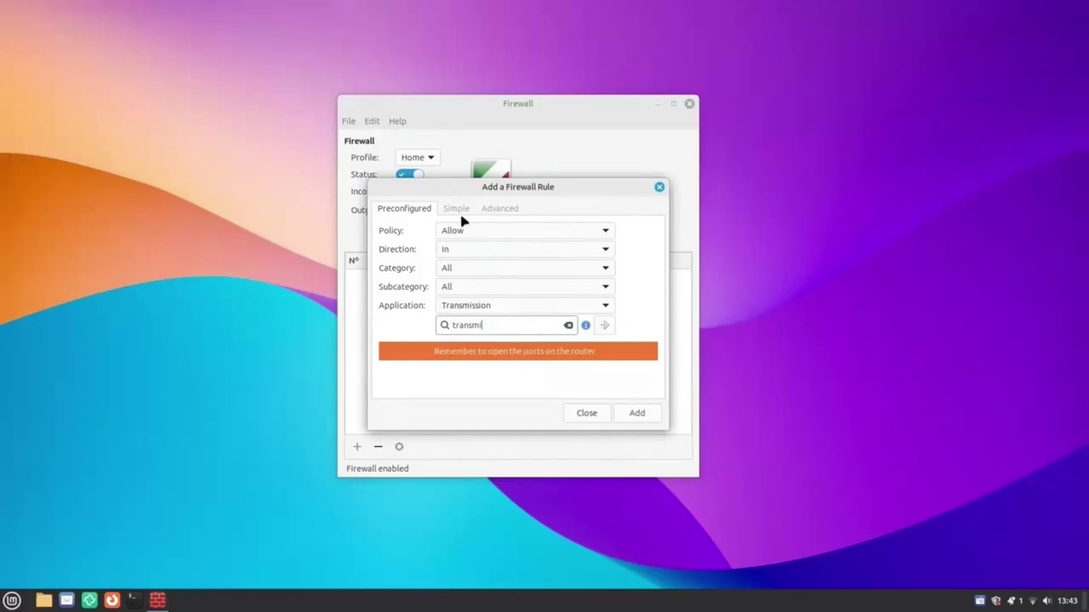
pyautogui.click(636, 416)
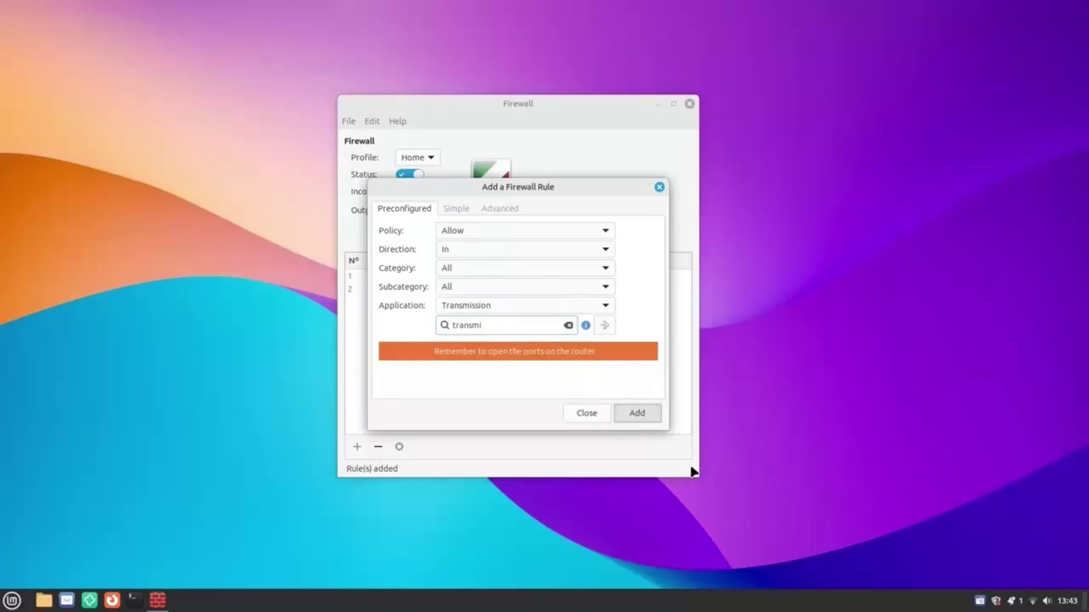